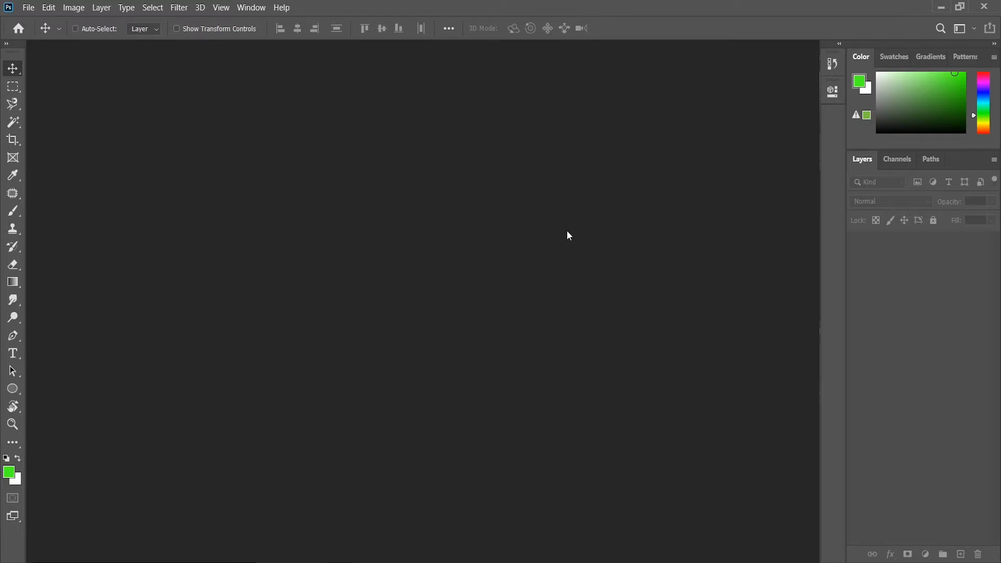
Step: Create a new blank document 1000 px wide and 1000 px high
key("ctrl+n")
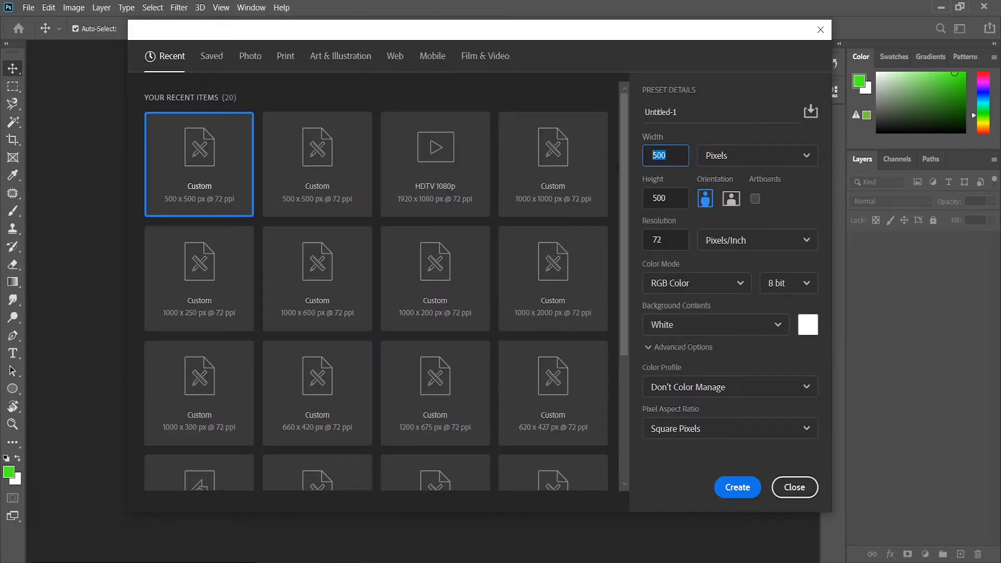
type("1")
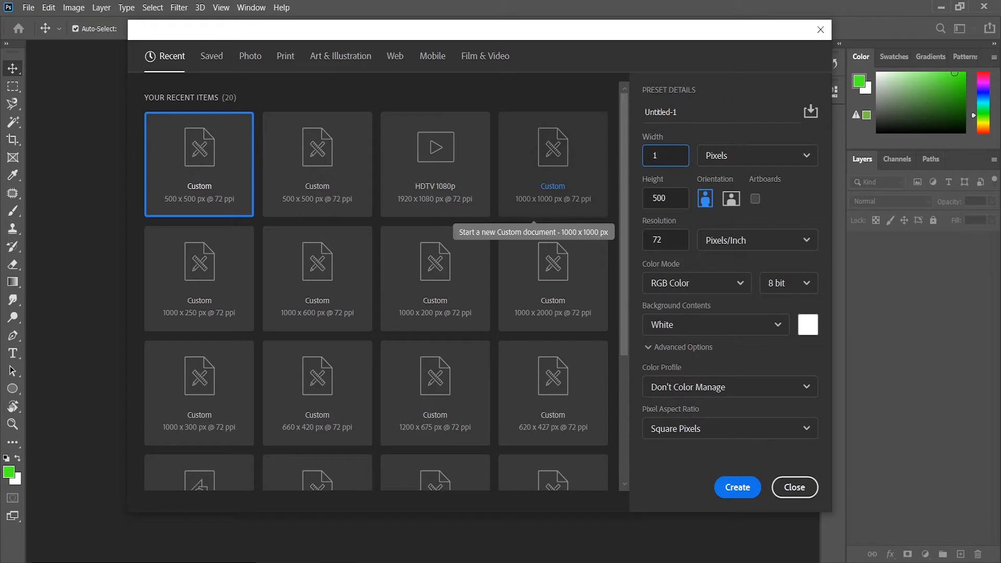
type("000")
key("Tab")
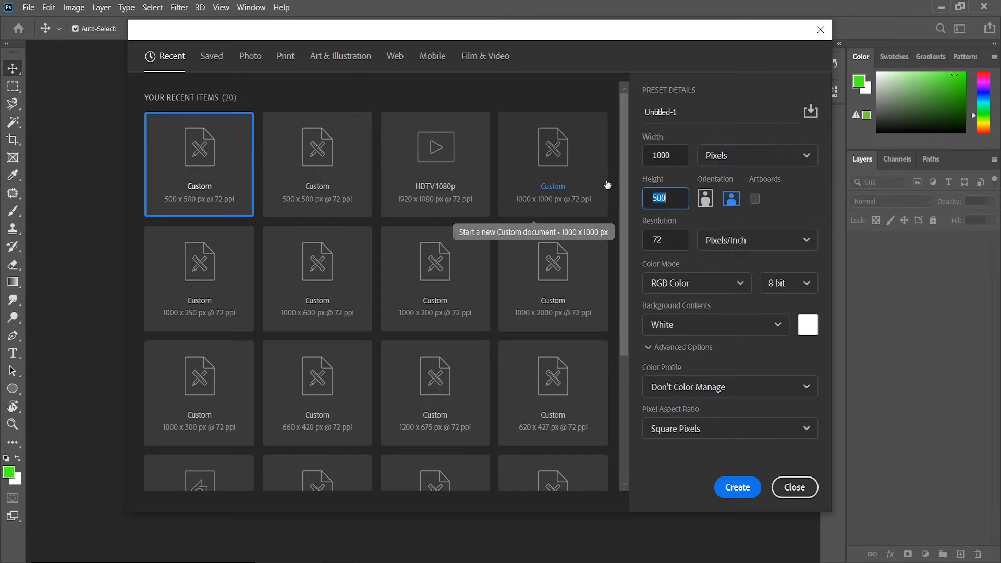
type("1000")
left_click(719, 488)
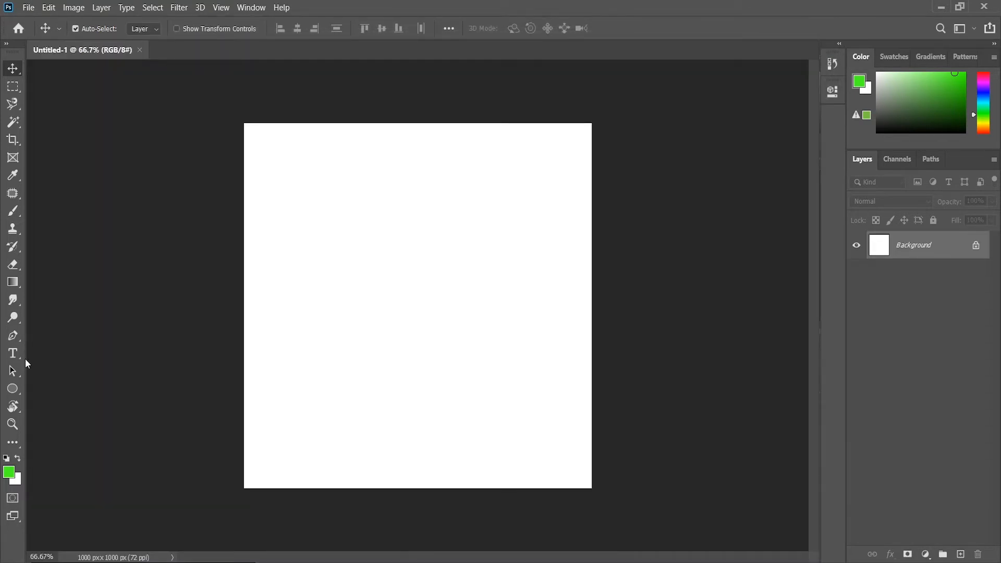
Step: Draw a green rectangle about 431 × 823 px over the canvas's upper left part and set its stroke width to 0 px
right_click(19, 391)
left_click(54, 391)
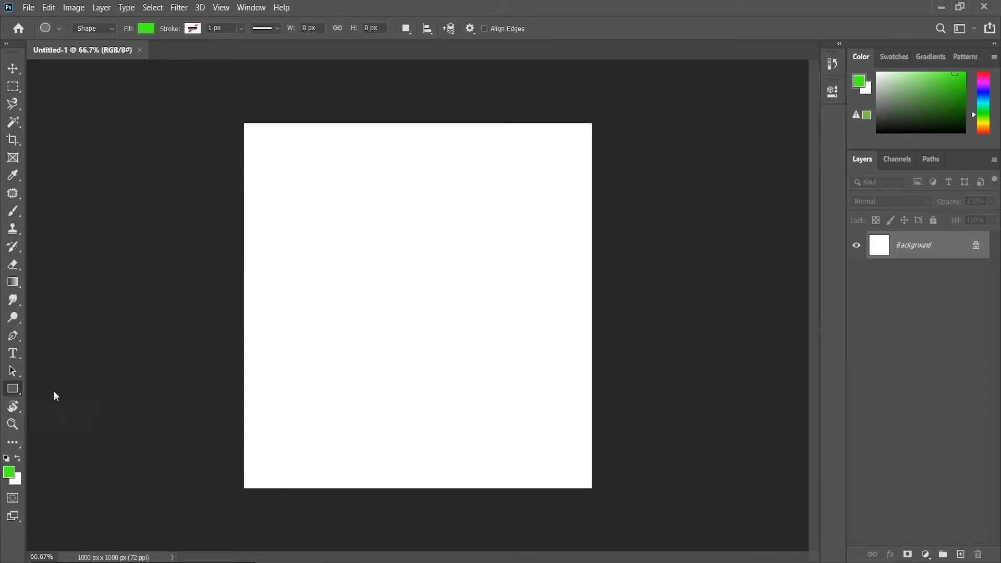
left_click_drag(275, 97, 424, 398)
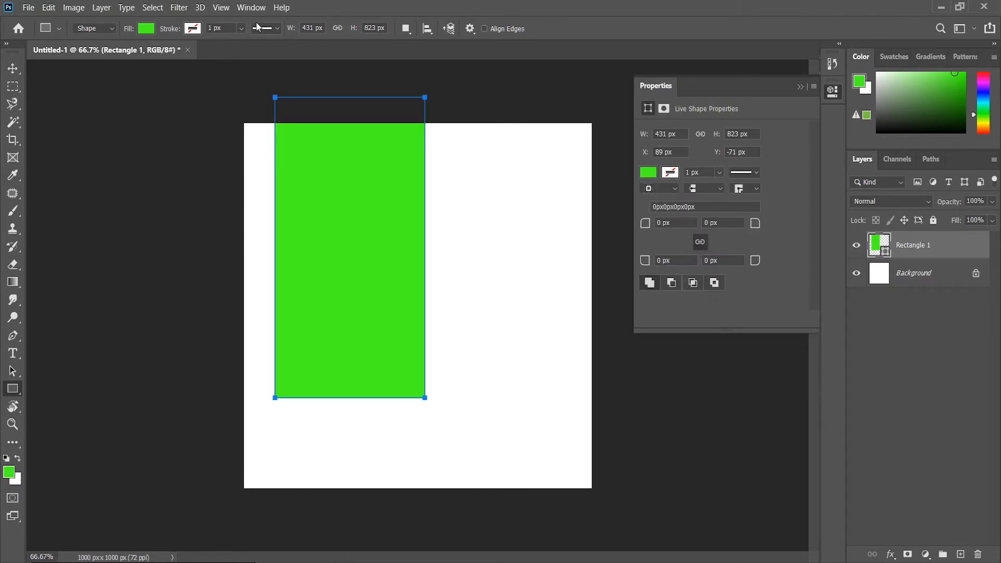
left_click(241, 30)
left_click_drag(242, 44, 227, 54)
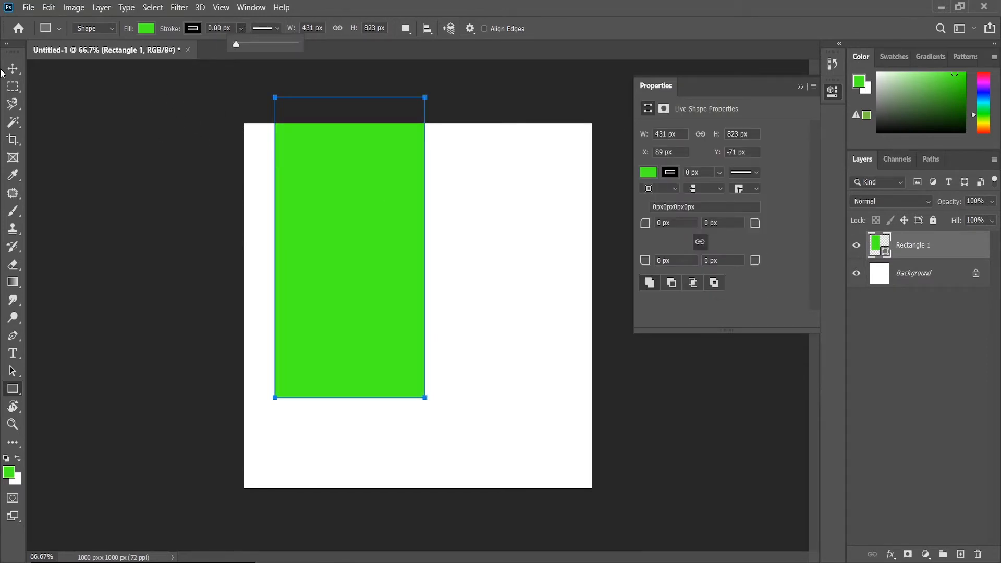
Step: Widen the green rectangle to about 488 px and shift it slightly down, keeping its upper edge above the canvas
left_click(6, 69)
key("ctrl+t")
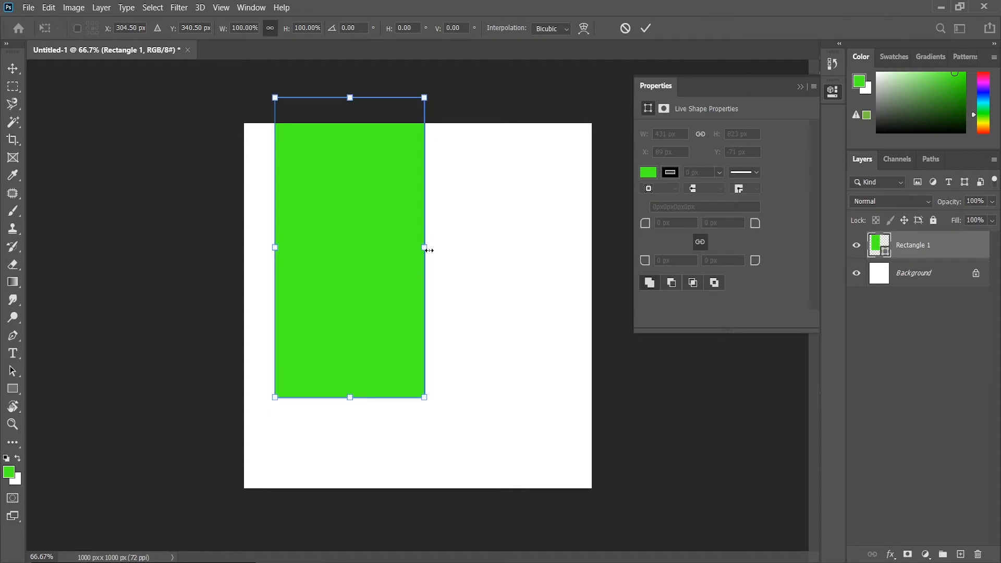
left_click_drag(425, 249, 410, 264)
key("Return")
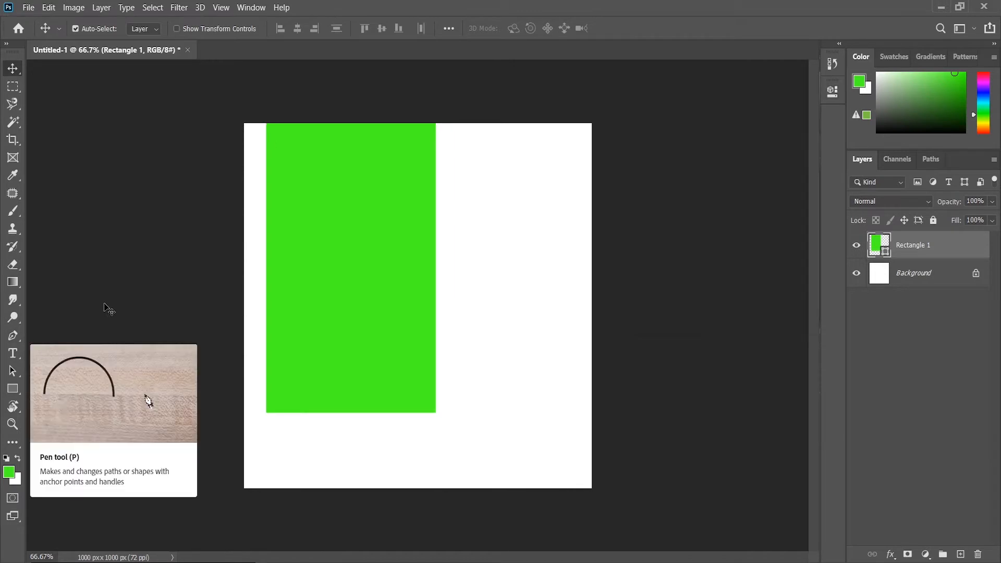
Step: Draw a narrow rectangle about 59 × 255 px at the canvas's upper edge, right of the green one, and fill it yellow
left_click(12, 389)
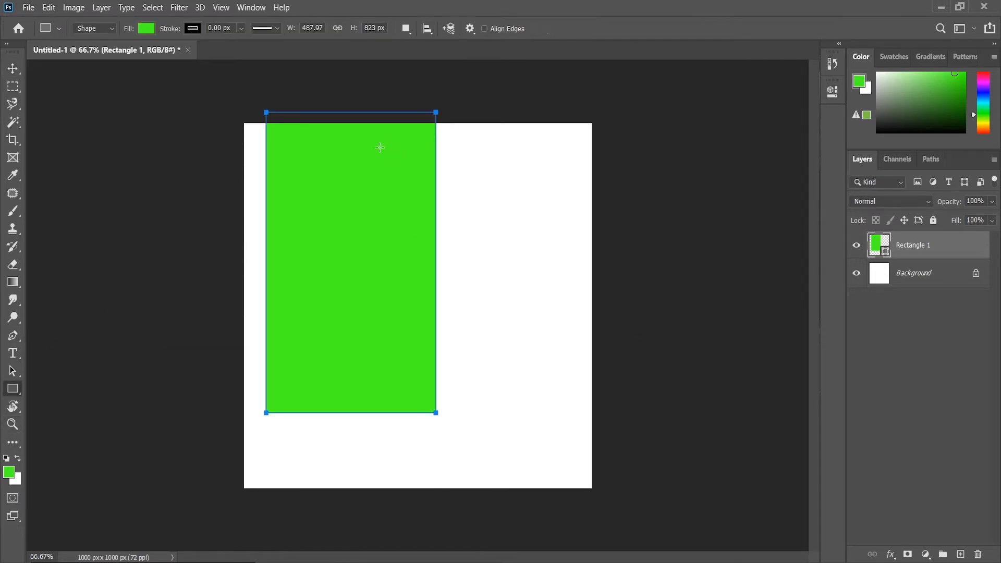
left_click_drag(458, 111, 478, 203)
left_click(146, 28)
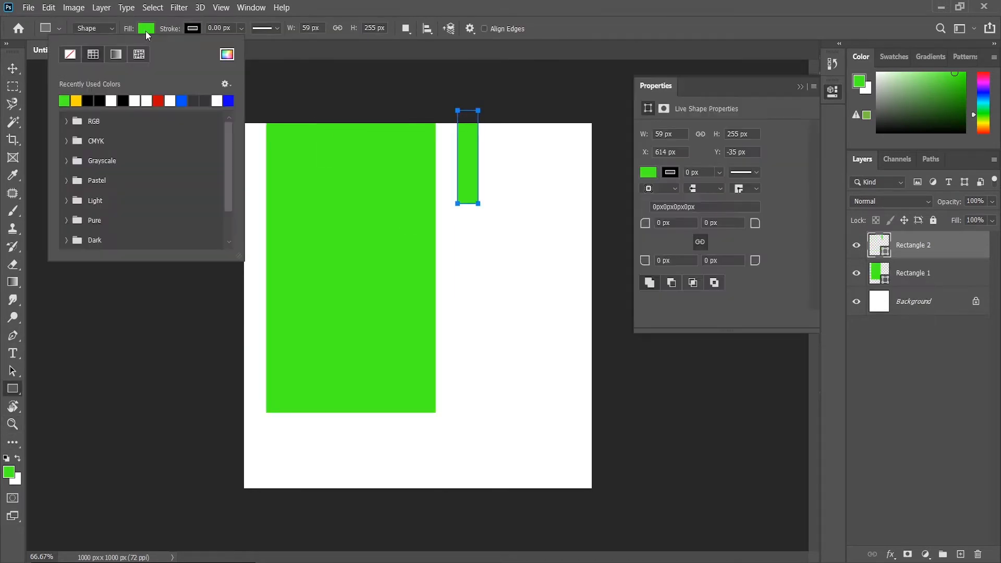
left_click(76, 100)
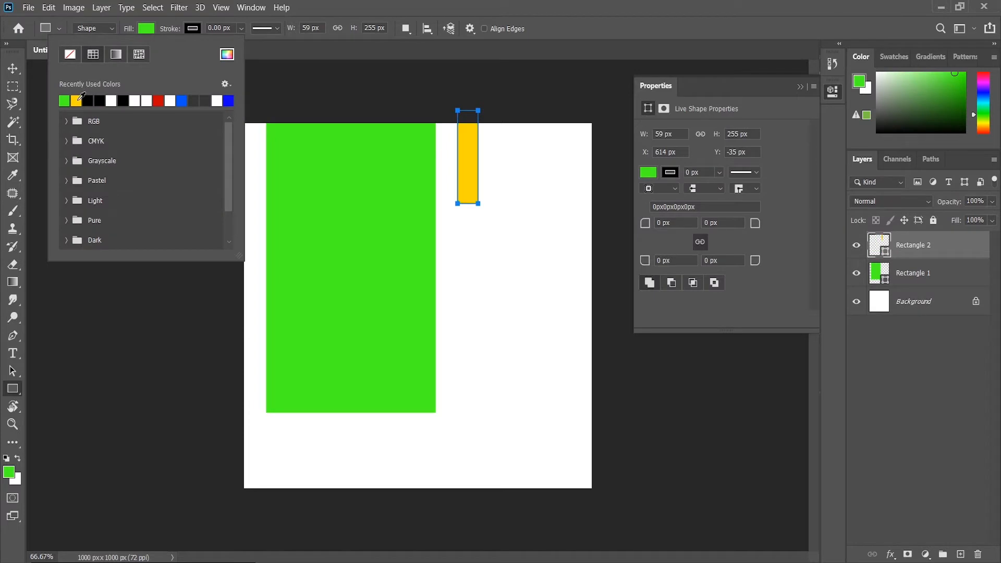
left_click(13, 68)
left_click(799, 87)
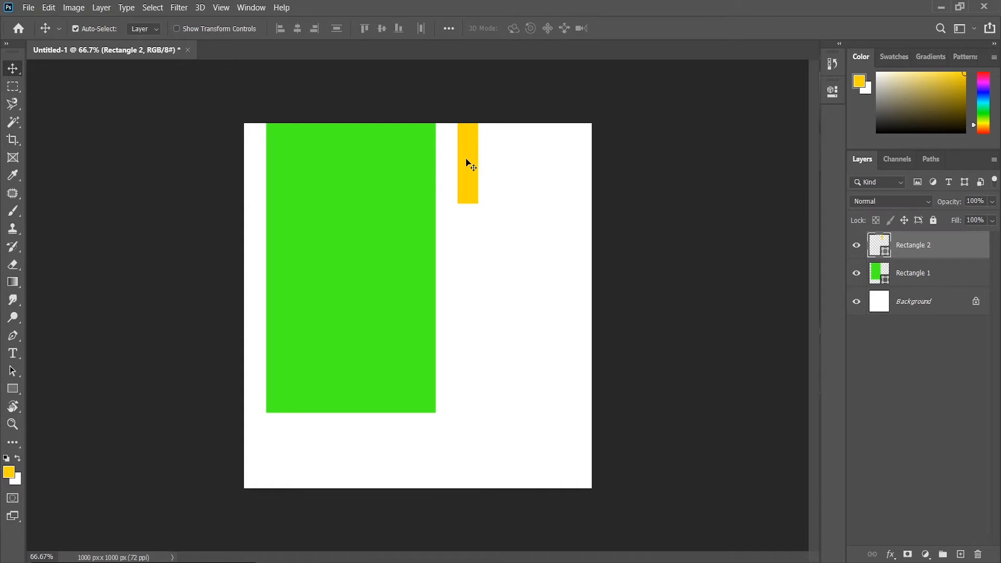
Step: Duplicate the yellow bar twice to its right within the same layer and nudge the first bar slightly down
left_click(11, 373)
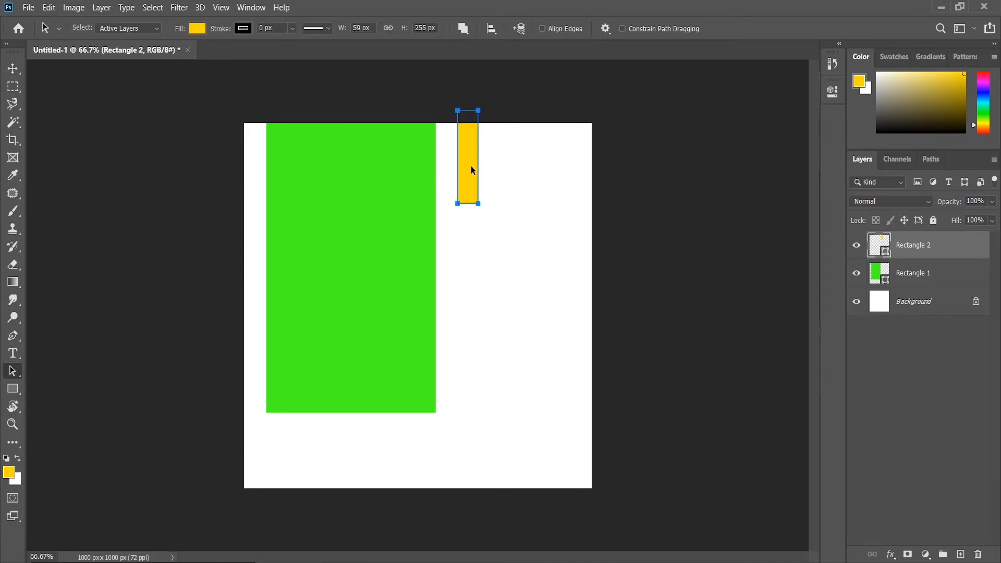
left_click_drag(470, 167, 532, 164)
left_click(646, 190)
left_click(458, 182)
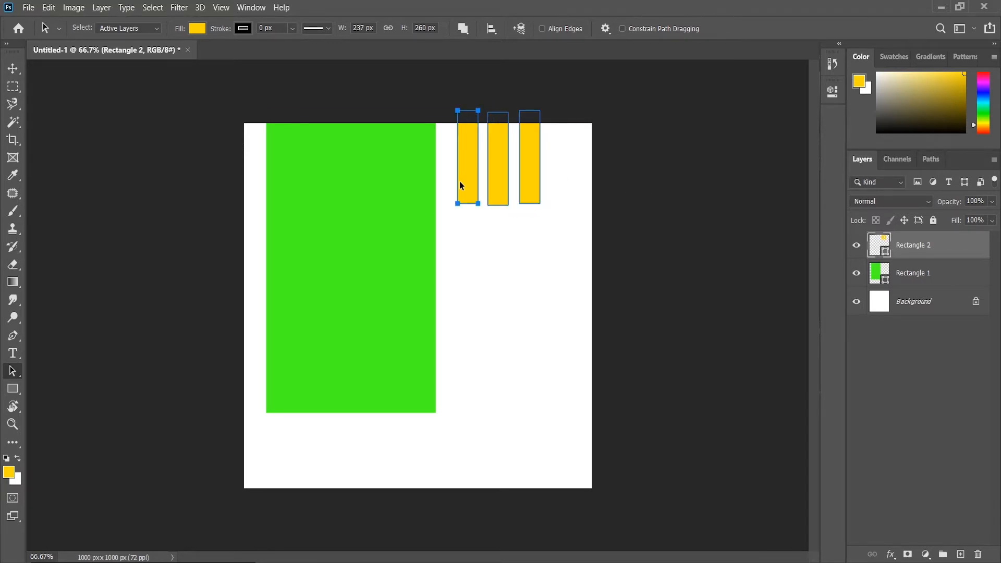
key("Down")
key("Down")
key("Down")
key("Down")
key("Down")
key("Down")
Step: Scale down the group of three yellow bars and place it closer to the green rectangle at the canvas's upper edge
left_click(7, 70)
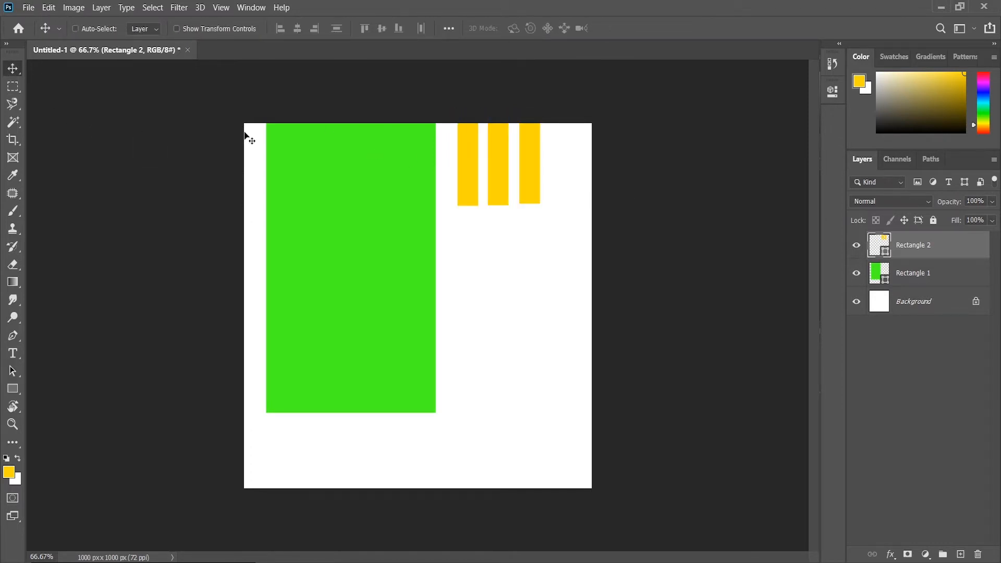
key("ctrl+t")
left_click_drag(543, 159, 475, 180)
left_click_drag(513, 152, 505, 152)
left_click_drag(456, 172, 458, 155)
key("Return")
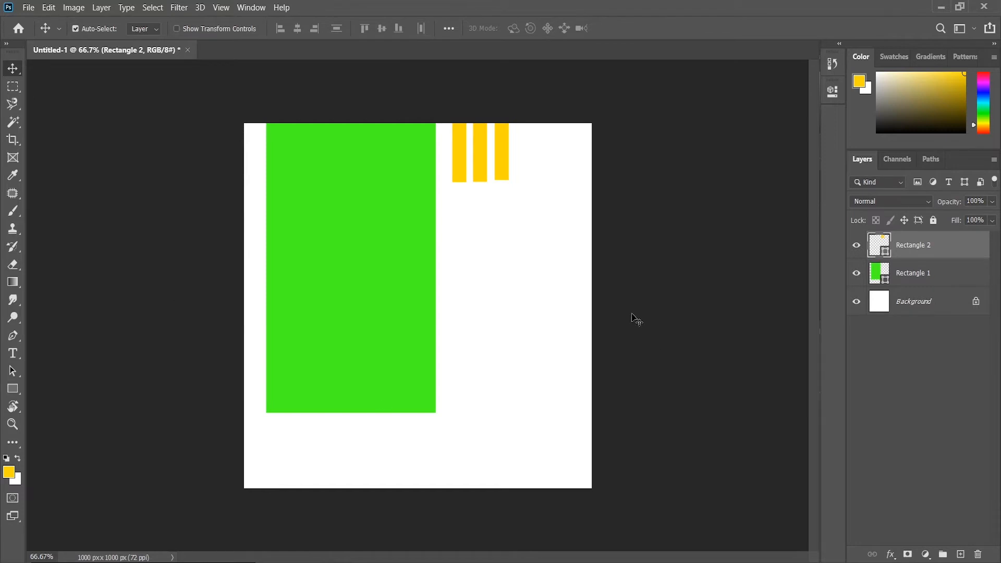
Step: Change the fill of the large green rectangle to red
left_click(372, 280)
left_click(13, 388)
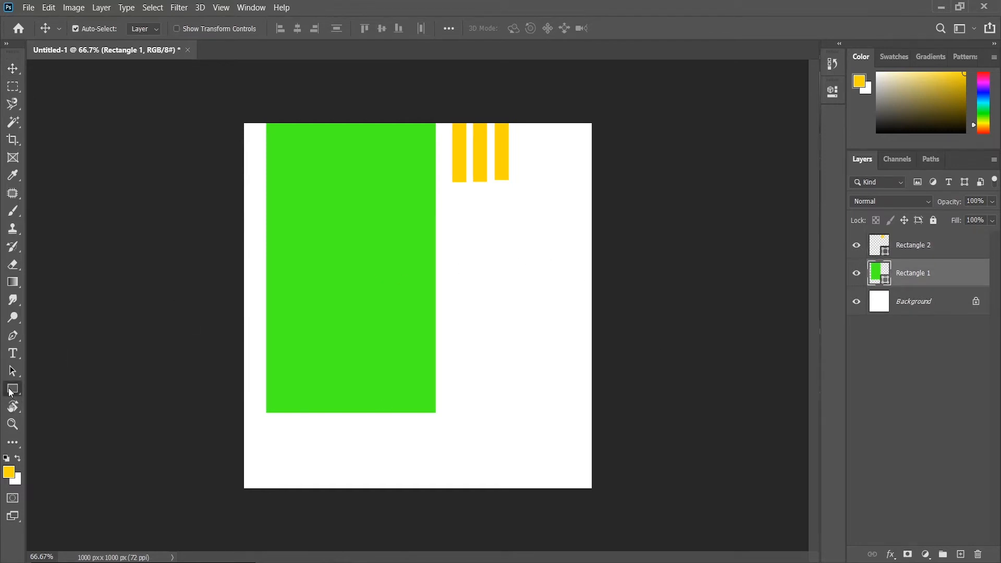
left_click(146, 28)
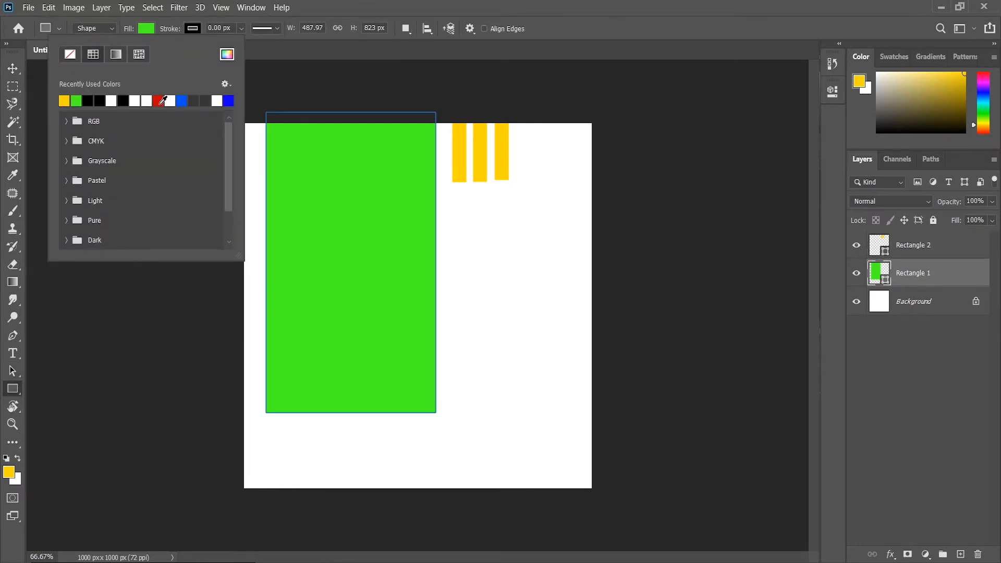
left_click(169, 100)
left_click(17, 73)
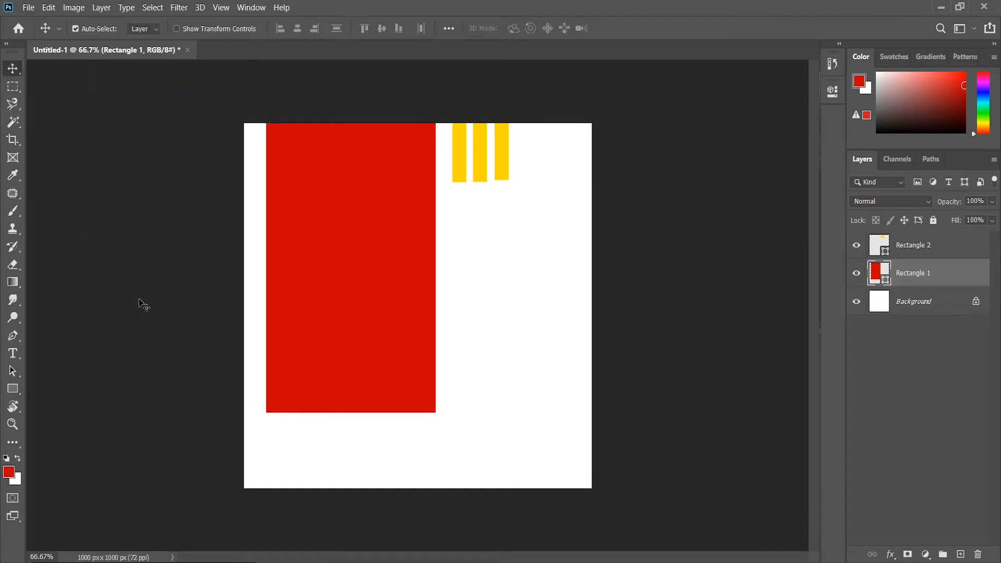
Step: Duplicate the red rectangle and reshape the copy into a band about 1114 × 453 px spanning the canvas's lower part
left_click(83, 395)
left_click(355, 239)
left_click_drag(319, 161, 284, 377)
key("ctrl+t")
left_click_drag(282, 340, 282, 384)
left_click_drag(344, 465, 610, 465)
left_click_drag(427, 419, 429, 406)
key("Return")
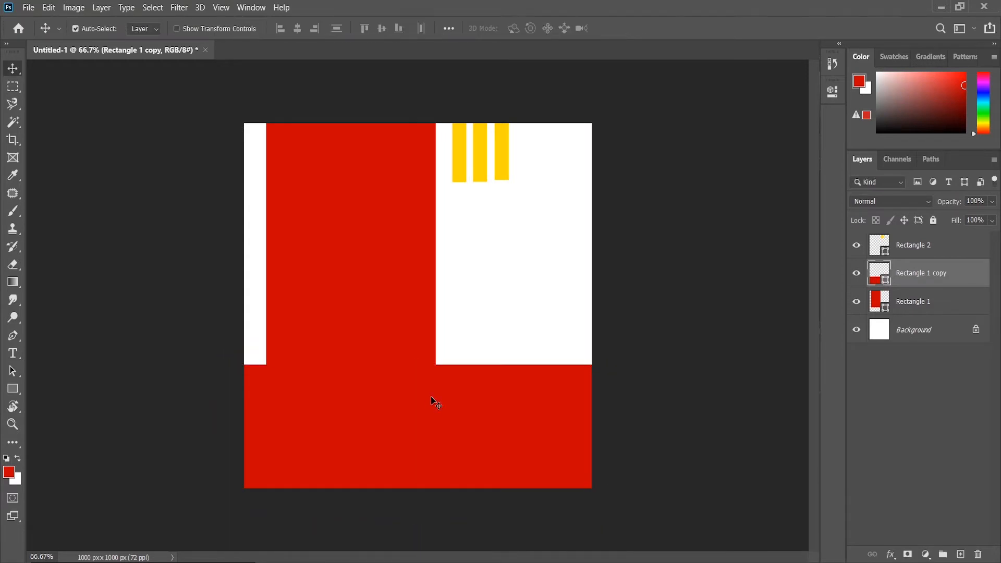
Step: Change the fill of the lower band to yellow
left_click(12, 388)
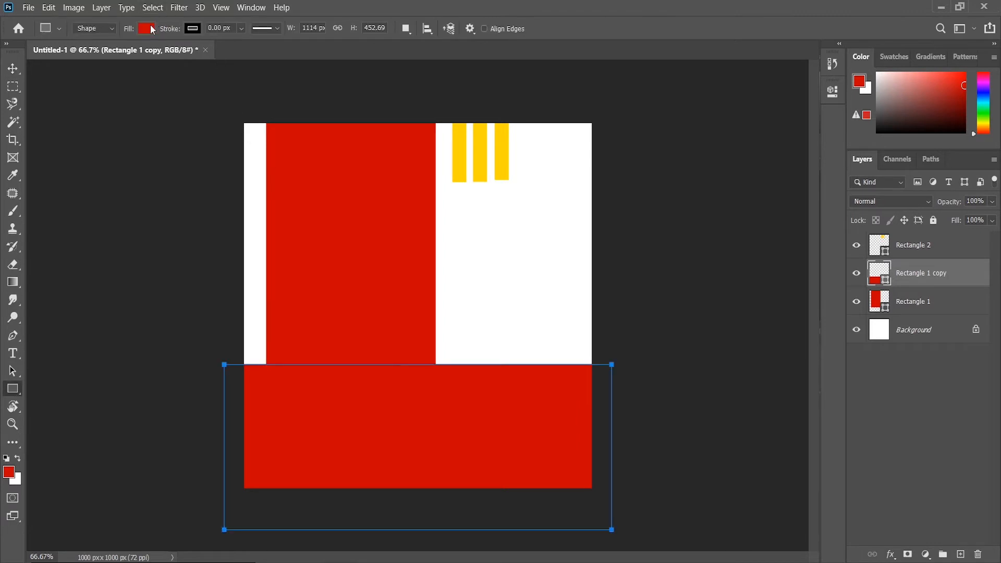
left_click(148, 30)
left_click(76, 100)
left_click(12, 68)
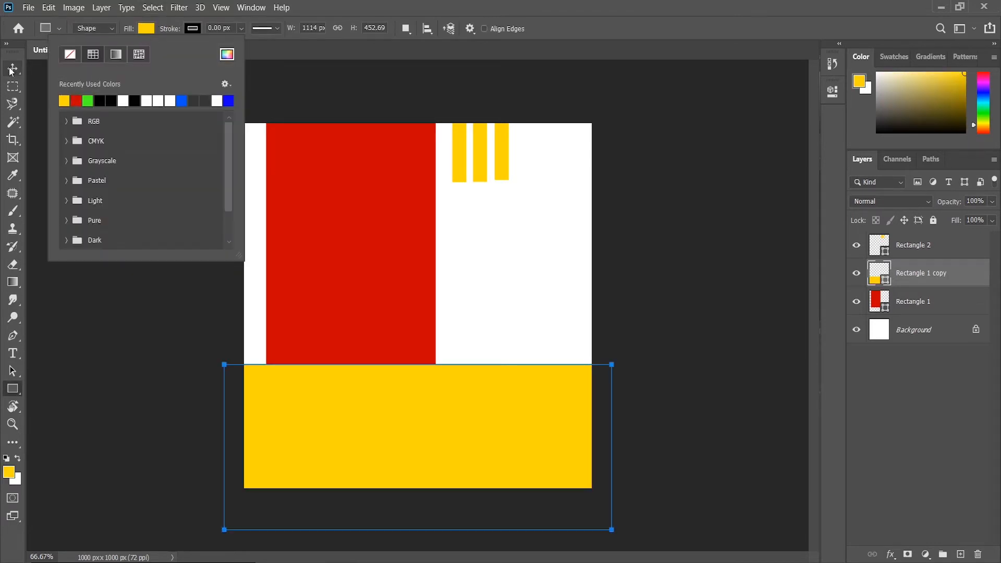
Step: Move the yellow band's layer beneath the red rectangle and shift the band slightly down the canvas
left_click_drag(914, 282, 921, 314)
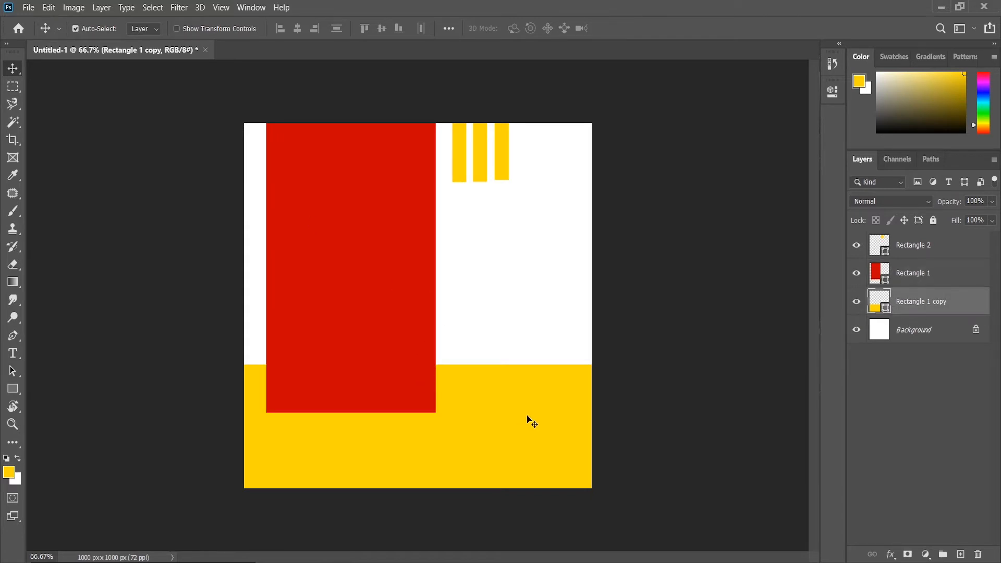
left_click_drag(531, 420, 531, 426)
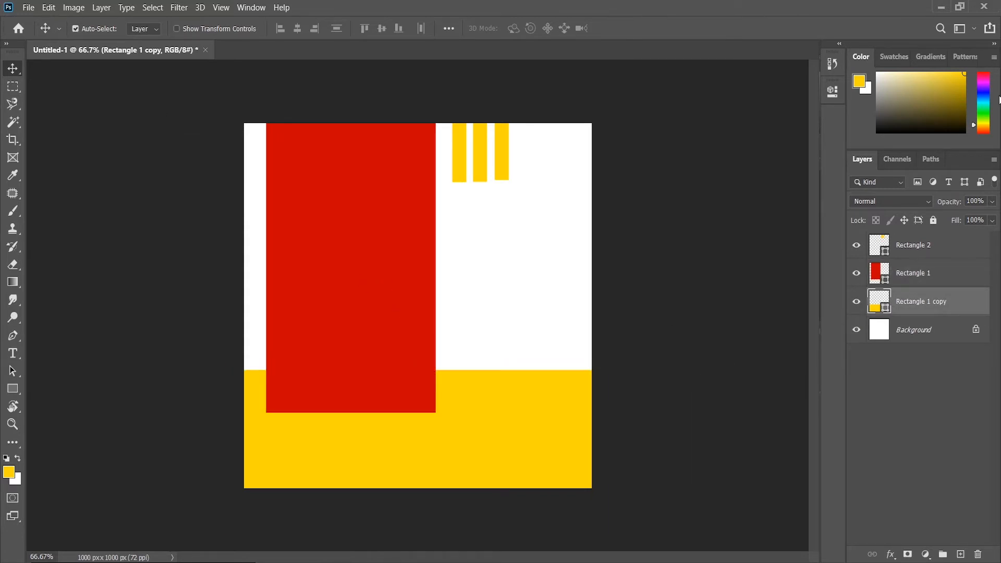
left_click_drag(486, 436, 485, 444)
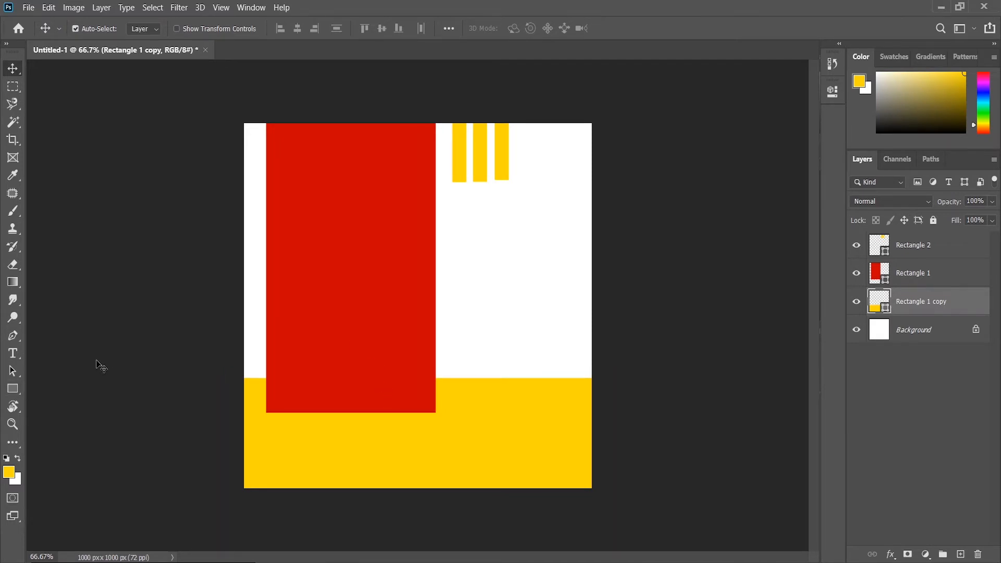
Step: Draw a circle about 13 px across in the white area between the red rectangle and the canvas's right edge
left_click(13, 395)
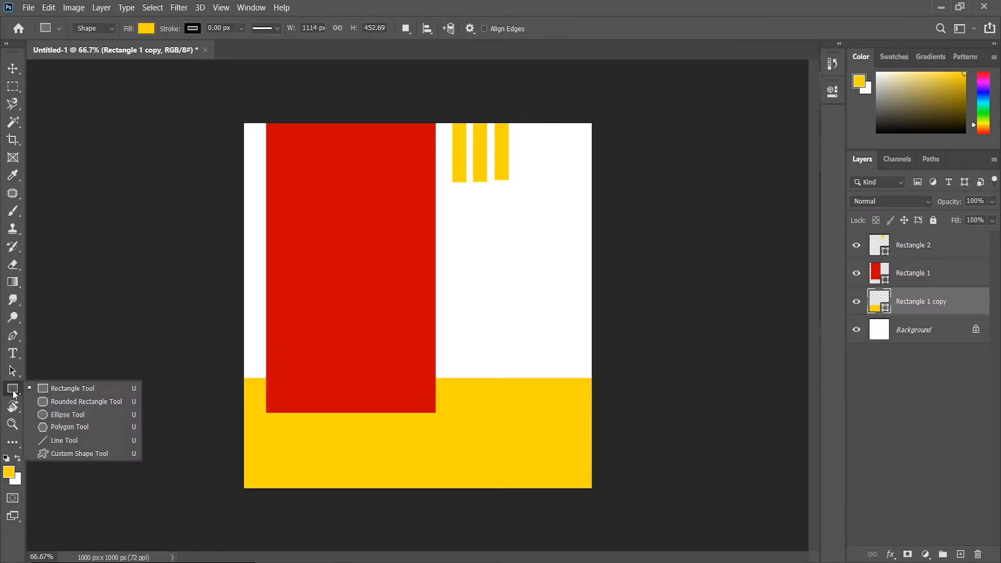
left_click(84, 415)
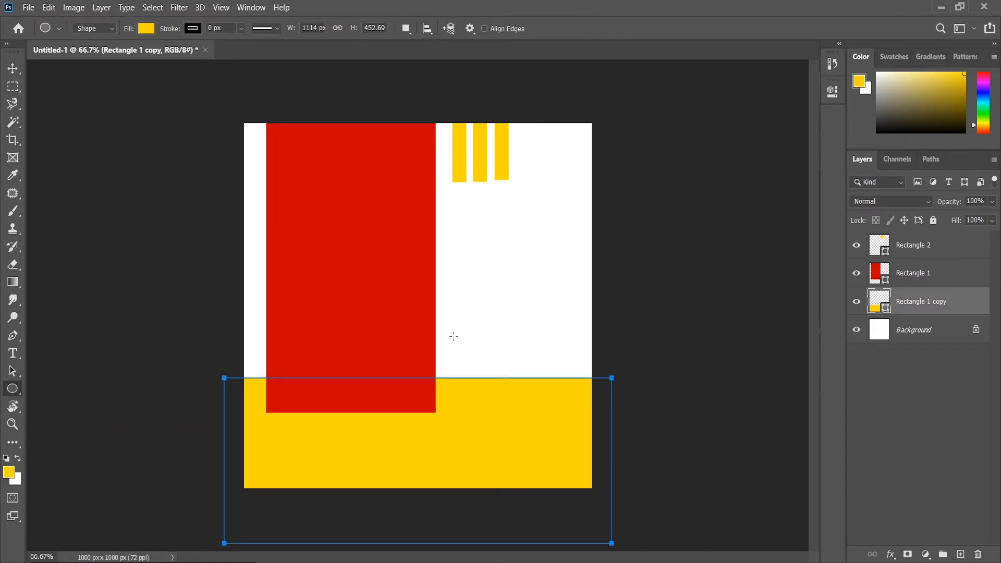
left_click_drag(455, 337, 525, 346)
left_click(12, 69)
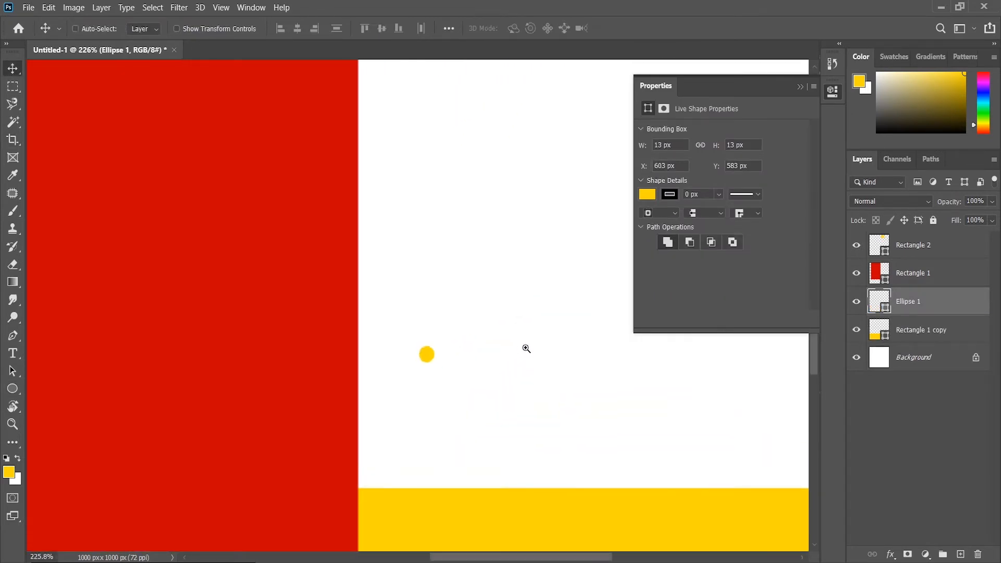
left_click_drag(429, 356, 428, 373)
Step: Fill the small circle with red and move it down to about X 597 px, Y 620 px
left_click(10, 386)
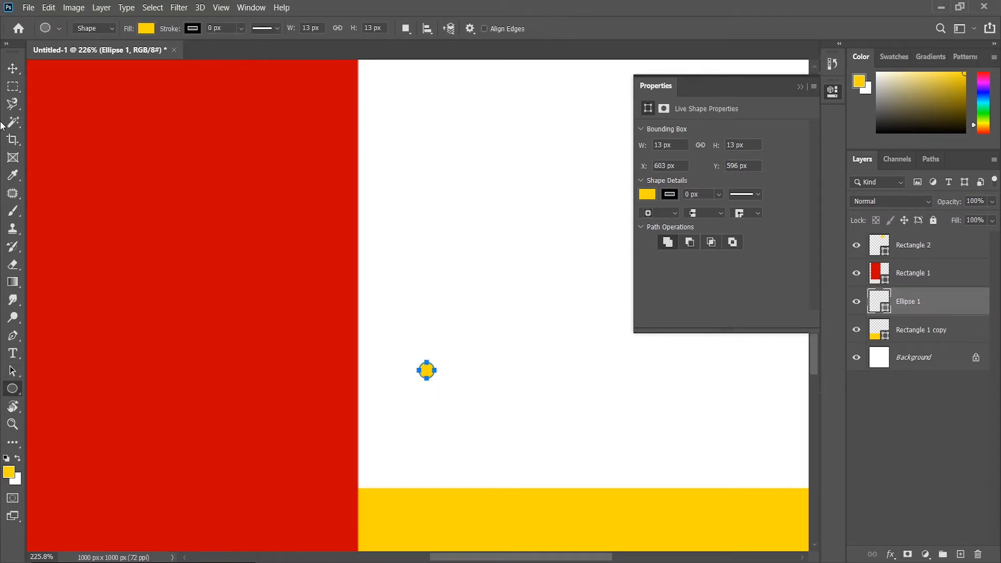
left_click(146, 28)
left_click(76, 100)
key("v")
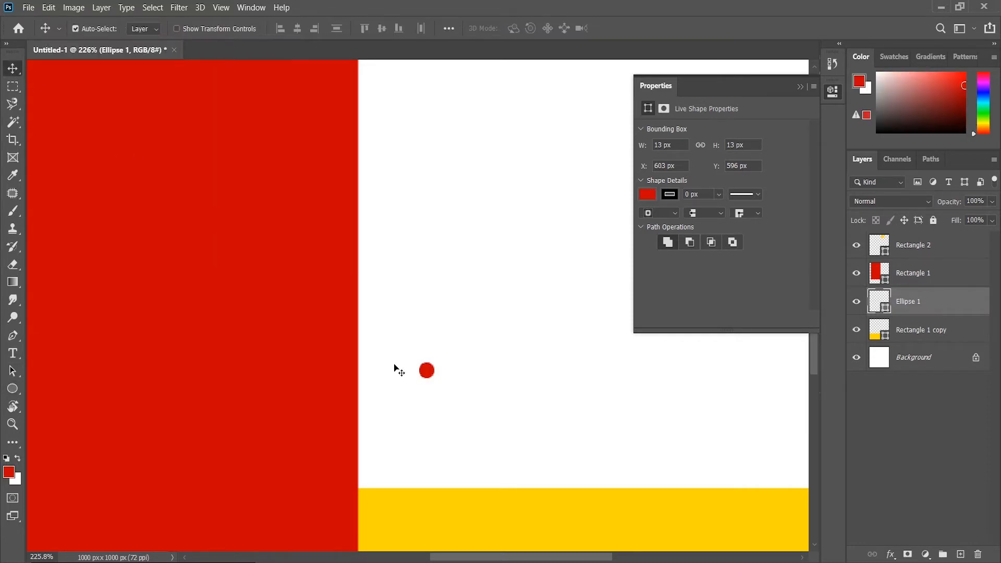
left_click_drag(428, 374, 421, 403)
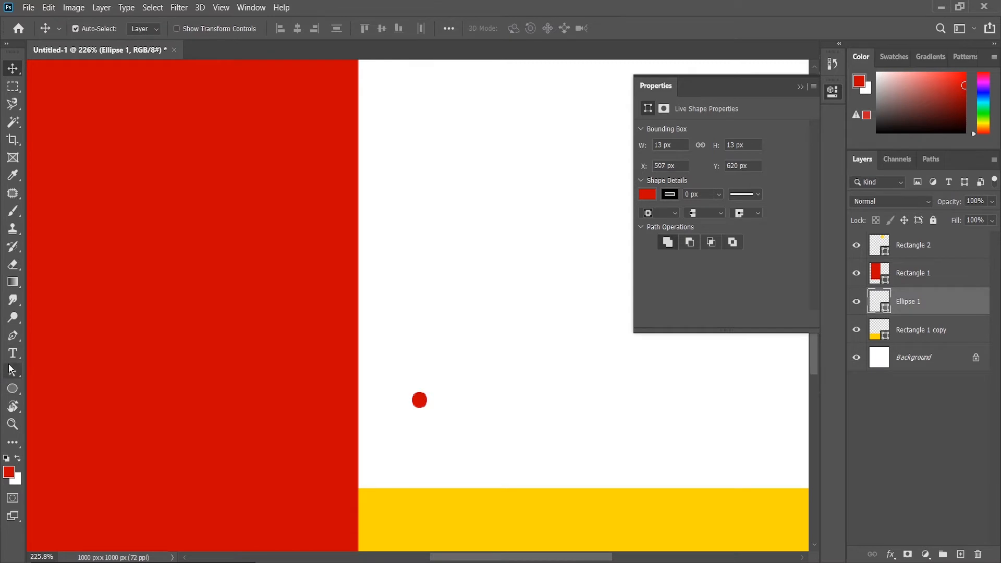
Step: Duplicate the red dot within its layer to form an evenly spaced horizontal row of six dots
left_click(13, 371)
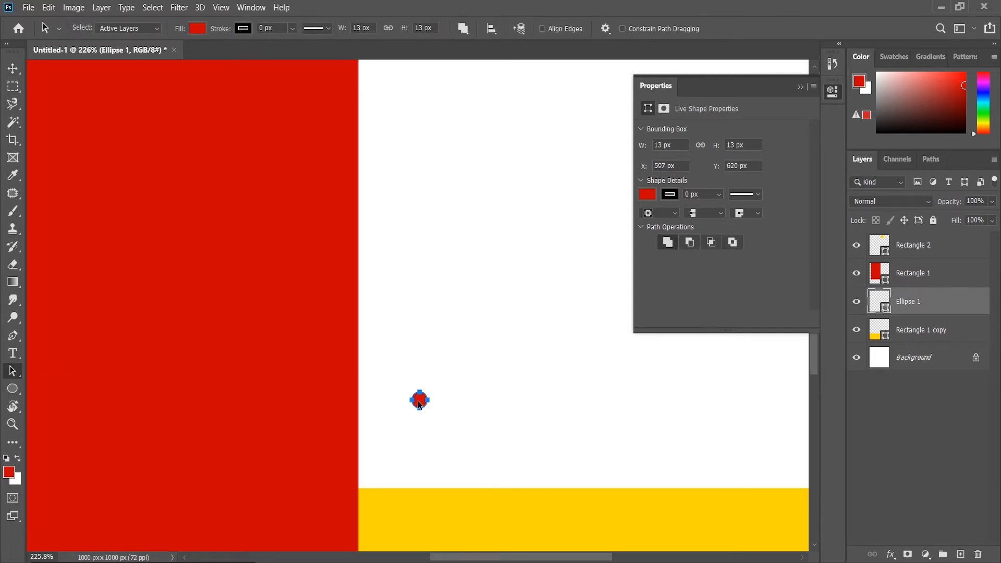
left_click_drag(422, 403, 480, 397)
key("ctrl+z")
scroll(475, 410, "up", 2)
left_click_drag(479, 397, 563, 399)
scroll(482, 397, "up", 2)
left_click_drag(575, 396, 623, 397)
left_click(890, 441)
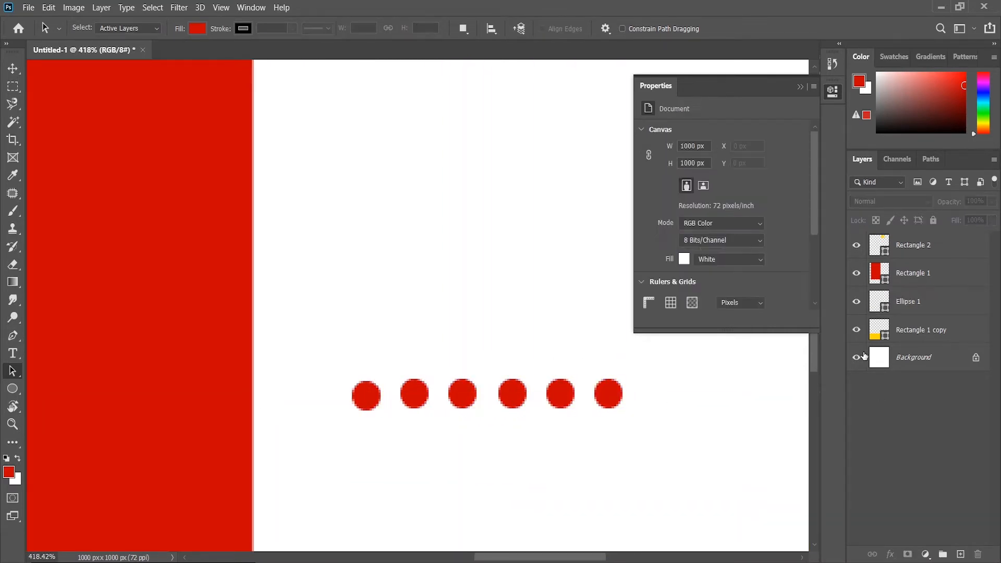
Step: Hide and show the dot row's layer to check which artwork it holds
left_click(857, 302)
left_click(857, 302)
left_click(857, 302)
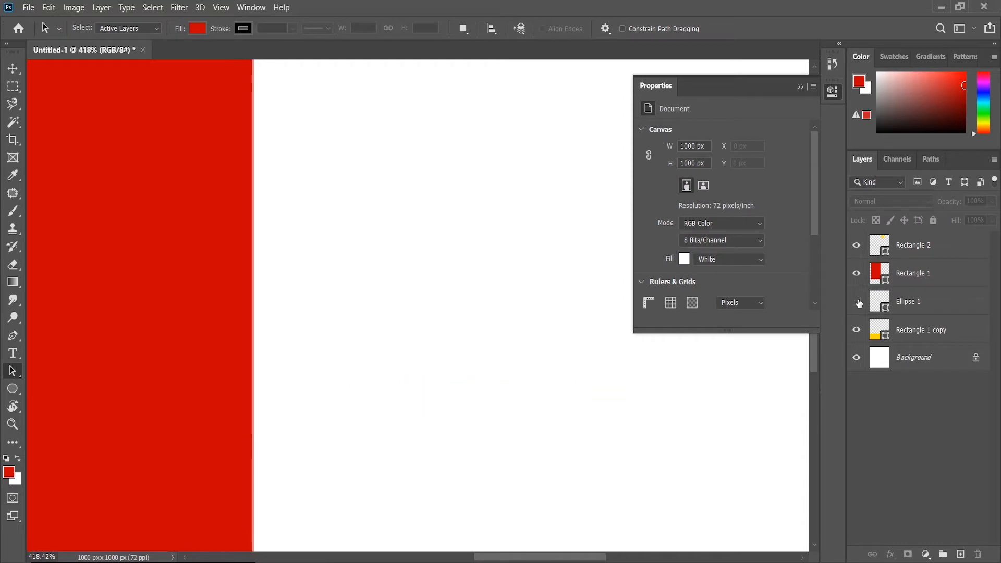
left_click(857, 302)
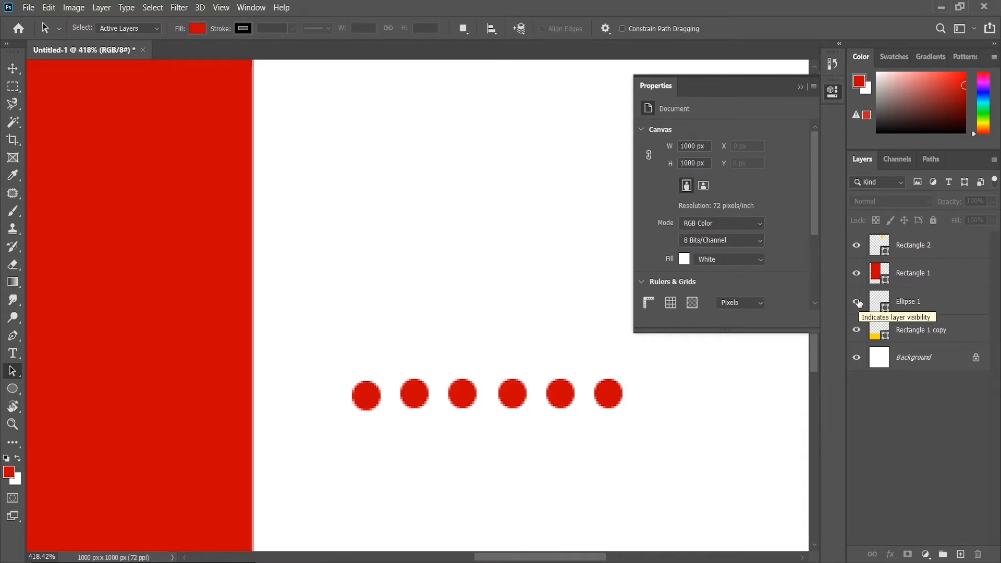
left_click(857, 302)
left_click(857, 302)
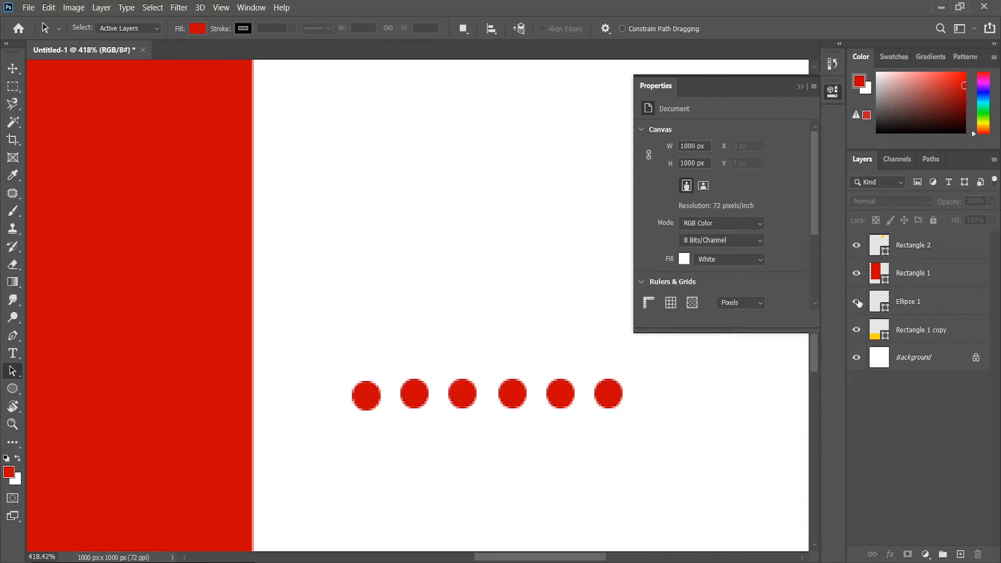
Step: Duplicate the row of six red dots upward to build a grid of six evenly spaced rows, and group the row layers
key("ctrl+minus")
key("ctrl+minus")
key("ctrl+minus")
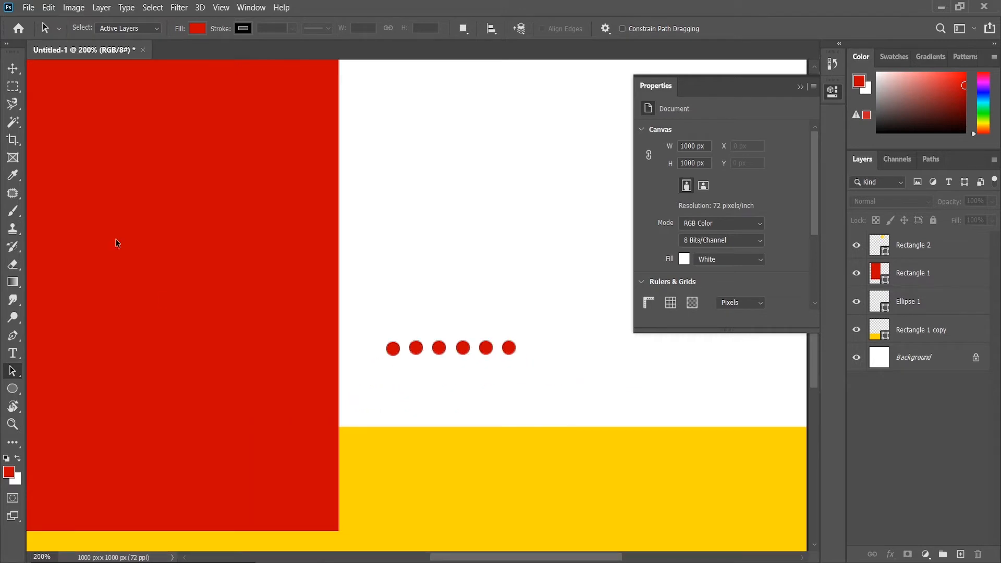
key("v")
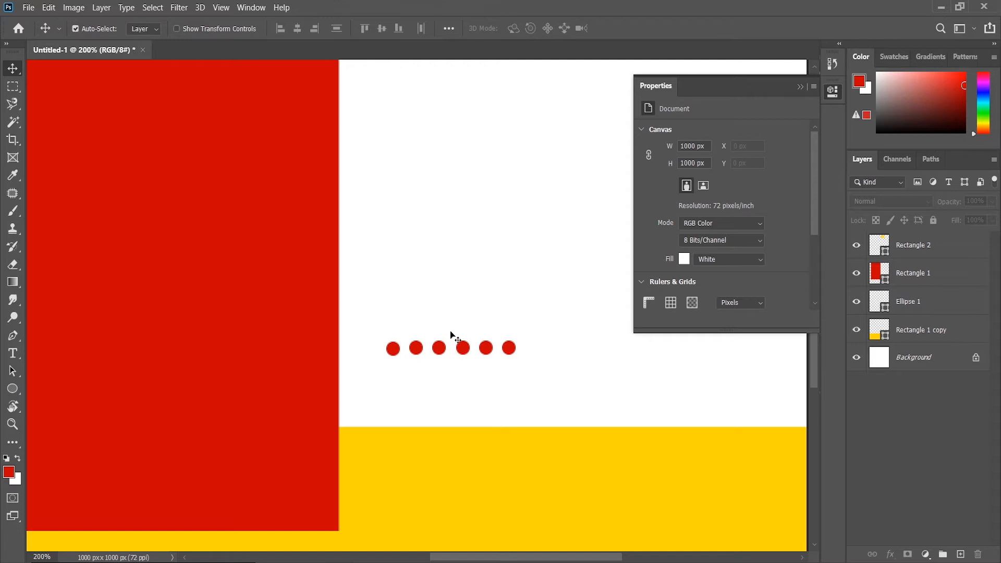
left_click_drag(440, 350, 445, 279)
key("ctrl+z")
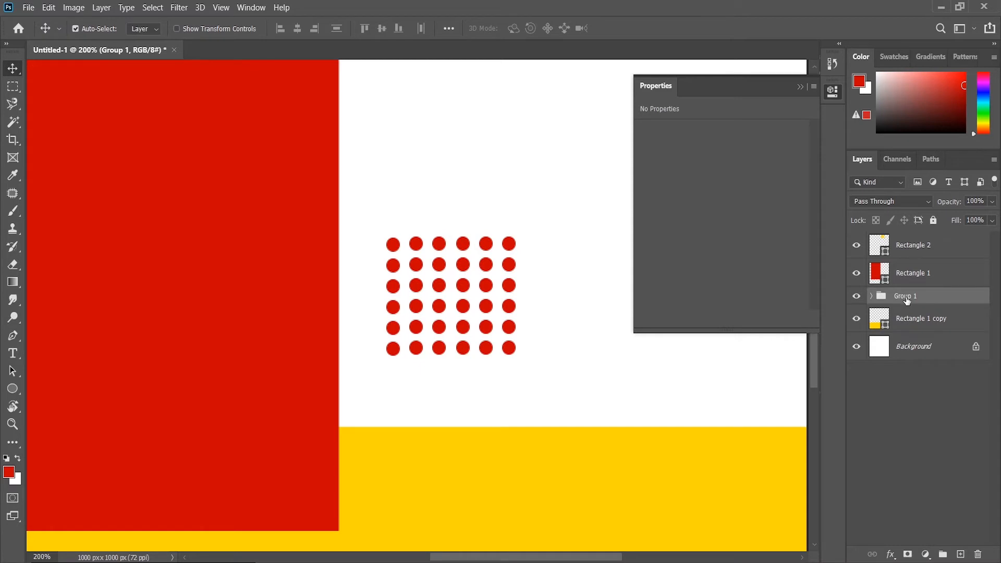
Step: Merge the group of dot rows into a single layer, checking its contents by toggling its visibility
left_click(857, 295)
left_click(857, 296)
right_click(901, 296)
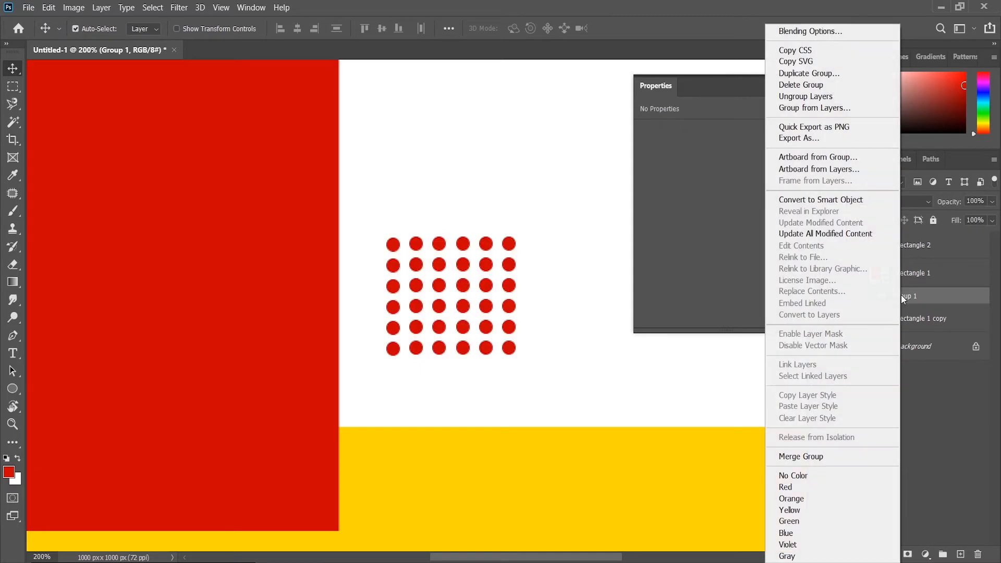
left_click(809, 455)
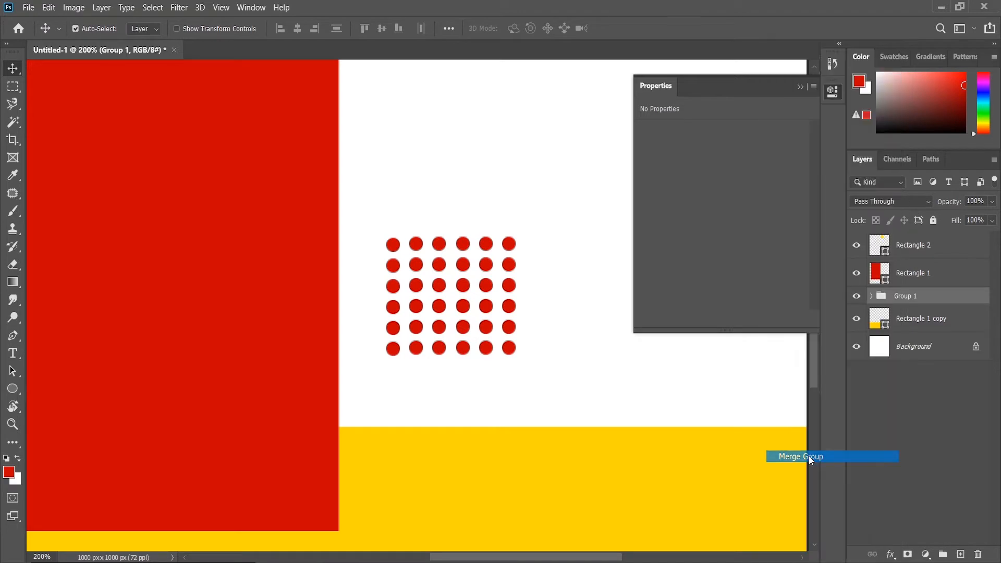
left_click(857, 302)
left_click(858, 302)
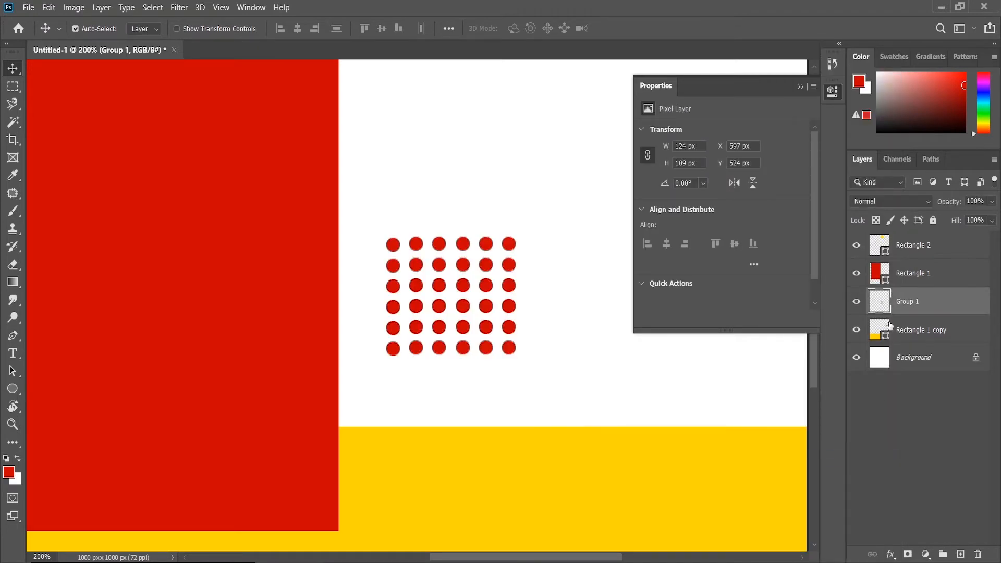
Step: Scale the red dot grid down and place it just above the yellow band, beside the red rectangle
key("ctrl+0")
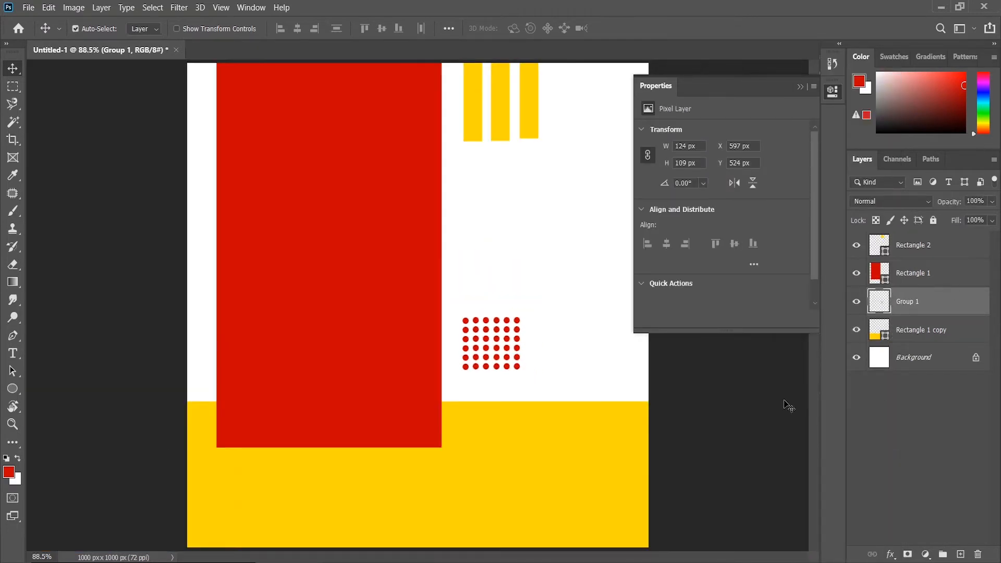
key("ctrl+t")
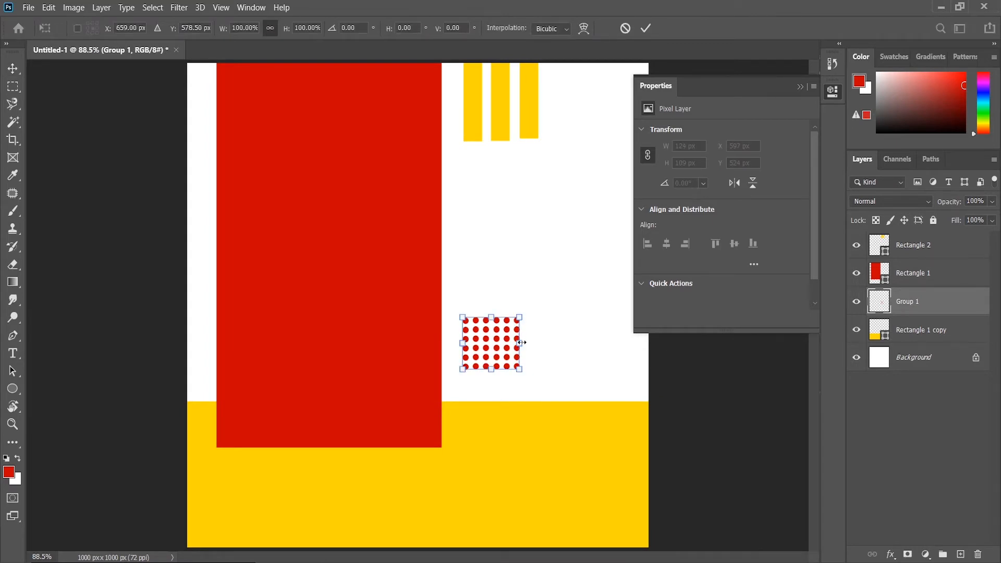
left_click_drag(521, 343, 508, 324)
left_click_drag(490, 357, 486, 369)
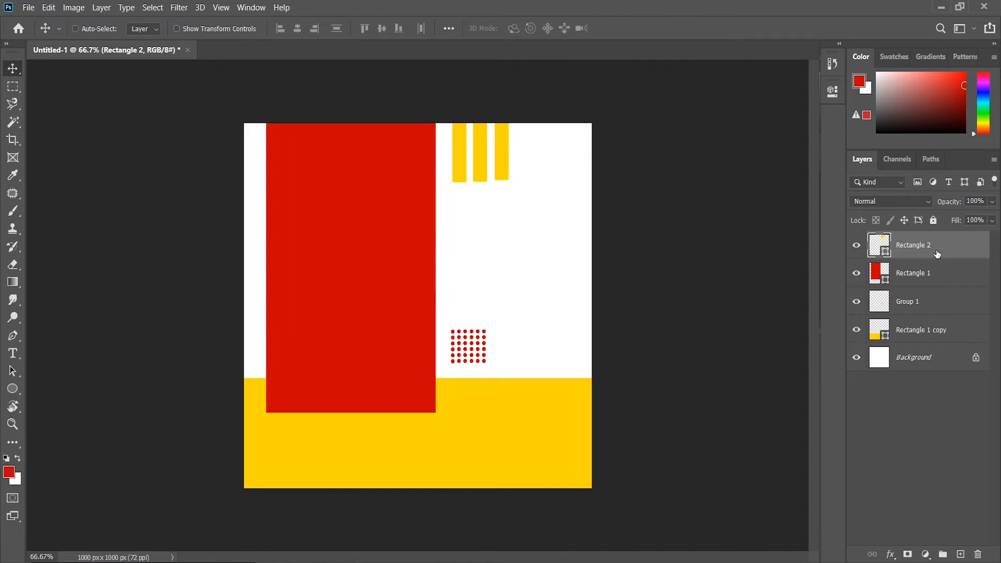
Step: Place a red-filled copy of the three yellow bars at the canvas's bottom edge, beneath the red rectangle's right side
key("ctrl+j")
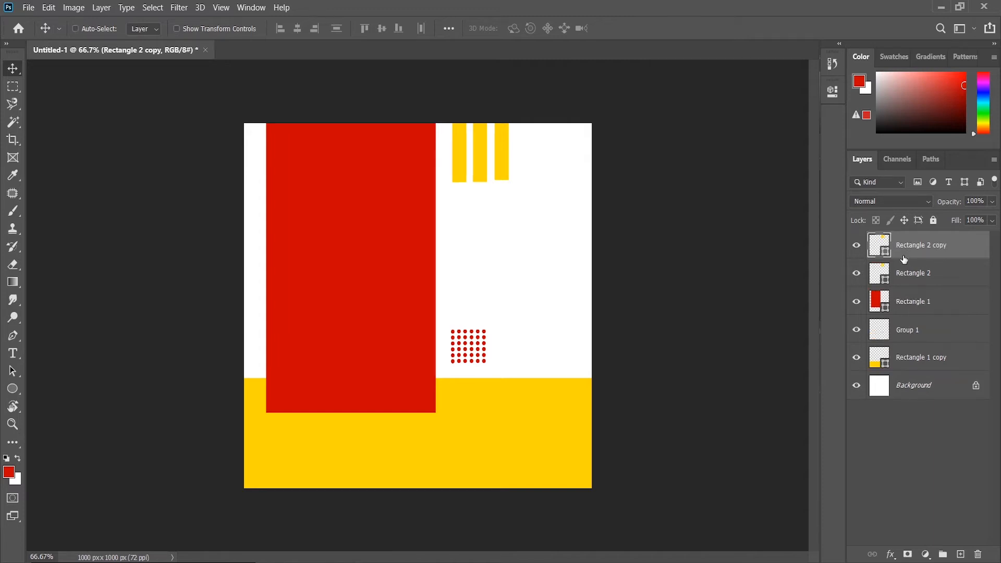
left_click_drag(462, 155, 395, 478)
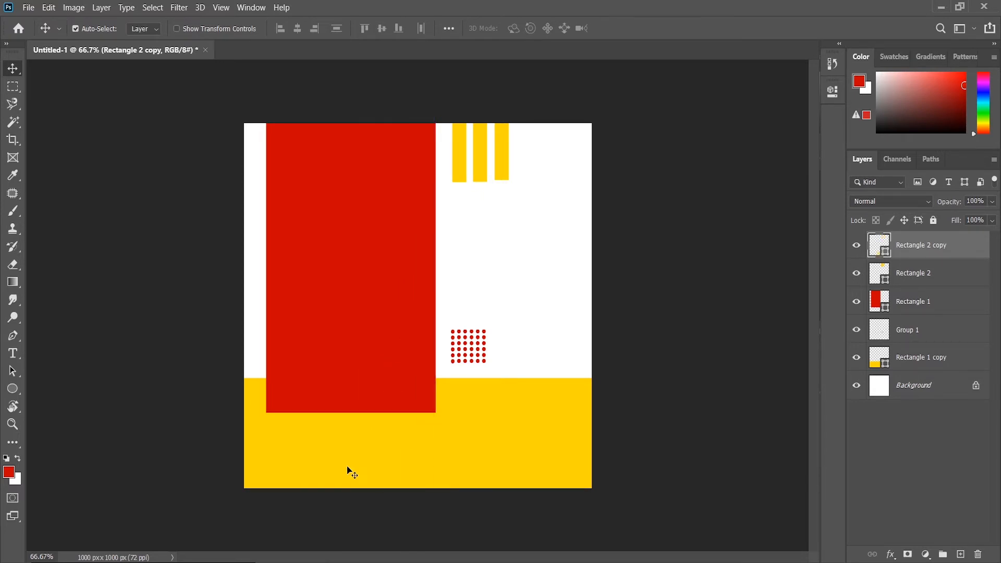
left_click(12, 388)
left_click(58, 387)
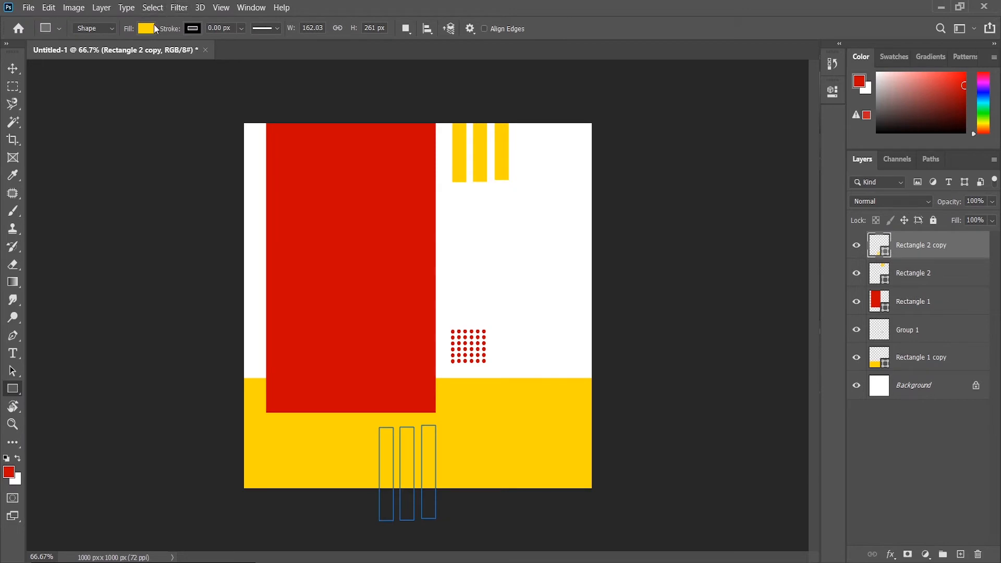
left_click(148, 31)
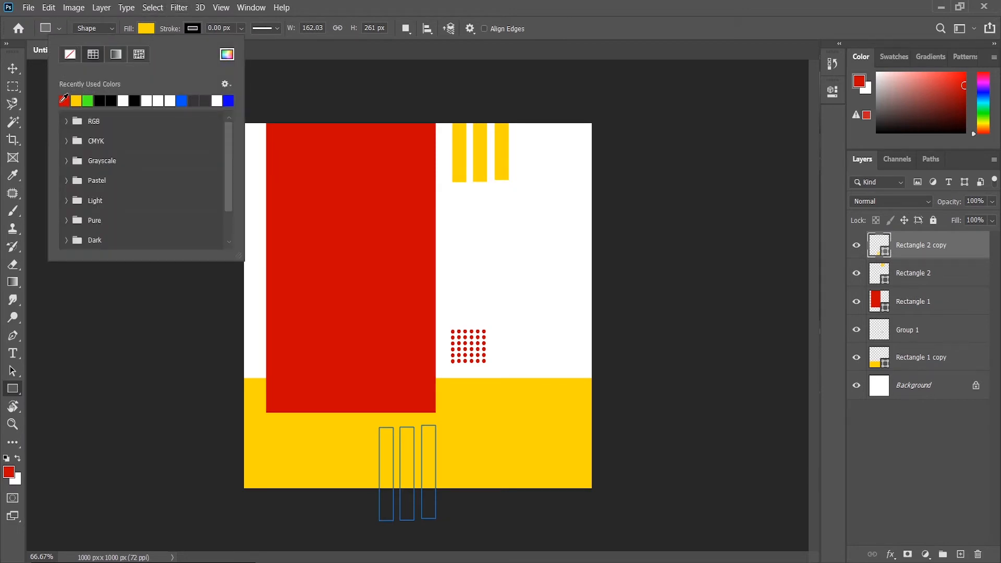
left_click(64, 100)
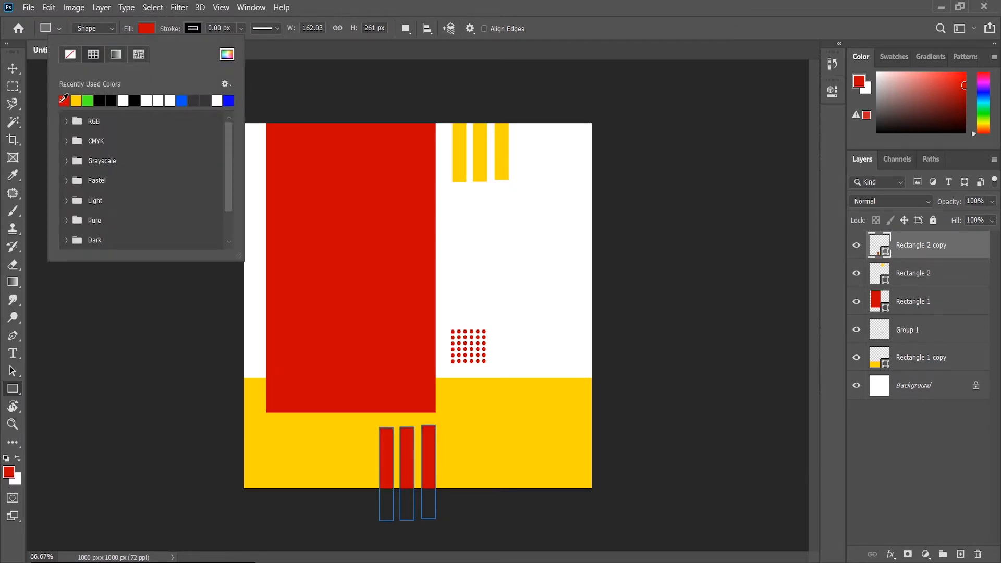
key("v")
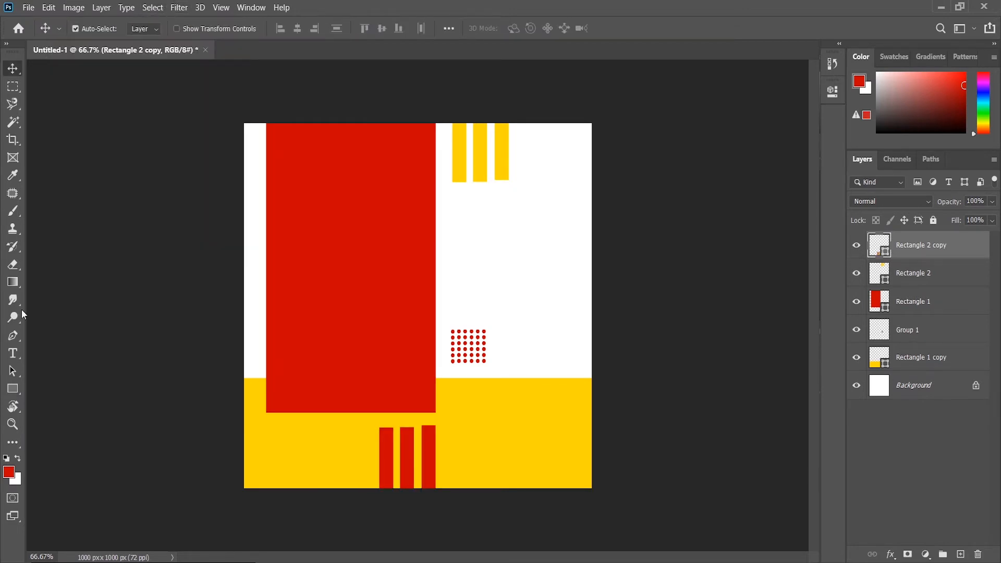
Step: Draw a red rectangle about 311 × 72 px on the yellow band, to the right of the large red rectangle
left_click(14, 389)
left_click(69, 388)
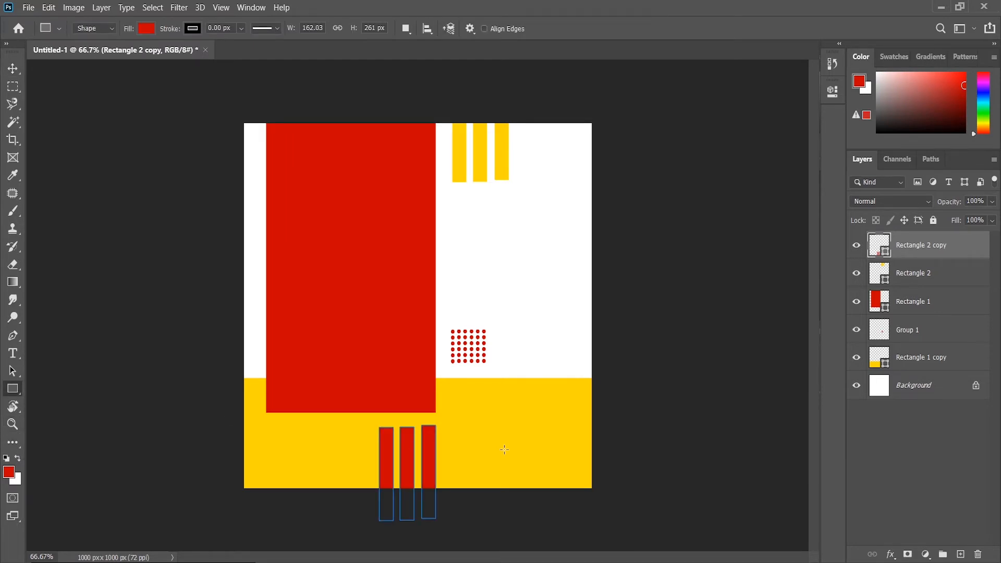
mouse_move(456, 404)
left_mouse_down()
mouse_move(568, 438)
mouse_move(564, 430)
left_mouse_up()
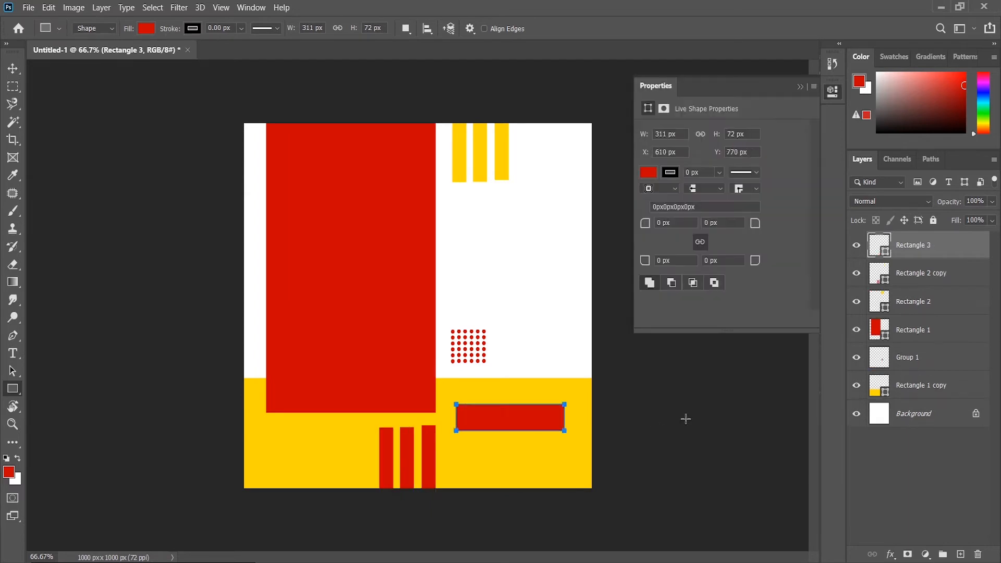
Step: Round the small rectangle's corners to 10 px and move it to about X 645 px, Y 806 px
left_click(664, 223)
type("5")
key("Return")
left_click_drag(672, 223, 638, 229)
type("1")
mouse_move(514, 422)
left_mouse_down()
mouse_move(520, 404)
mouse_move(523, 439)
left_mouse_up()
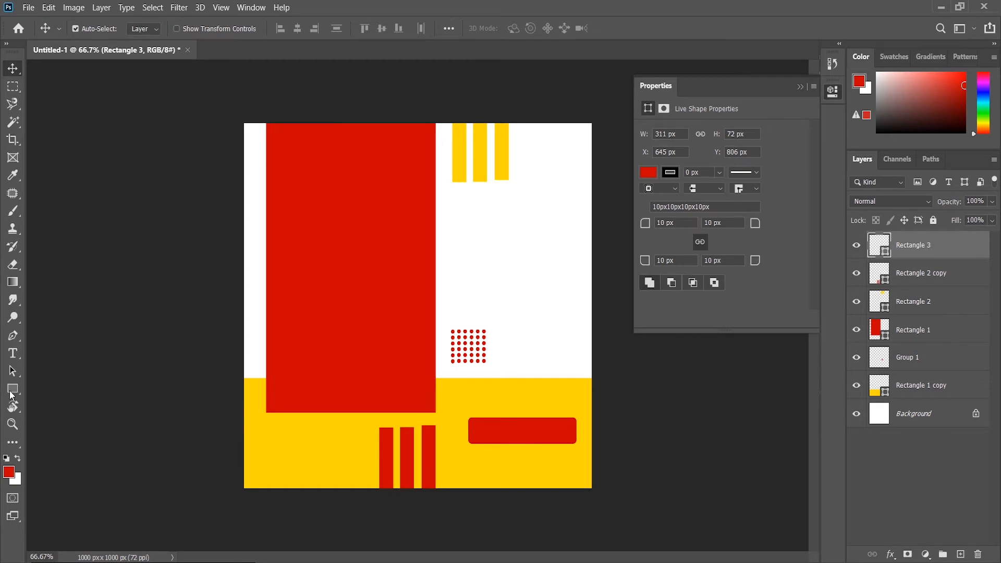
Step: Change the rounded rectangle's fill to black and collapse its properties
left_click(12, 390)
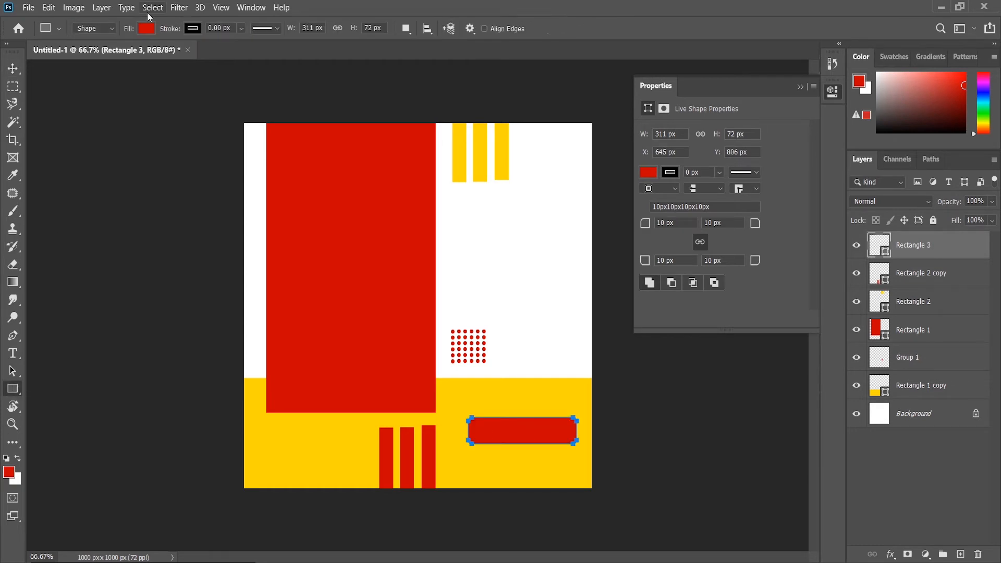
left_click(146, 28)
left_click(111, 100)
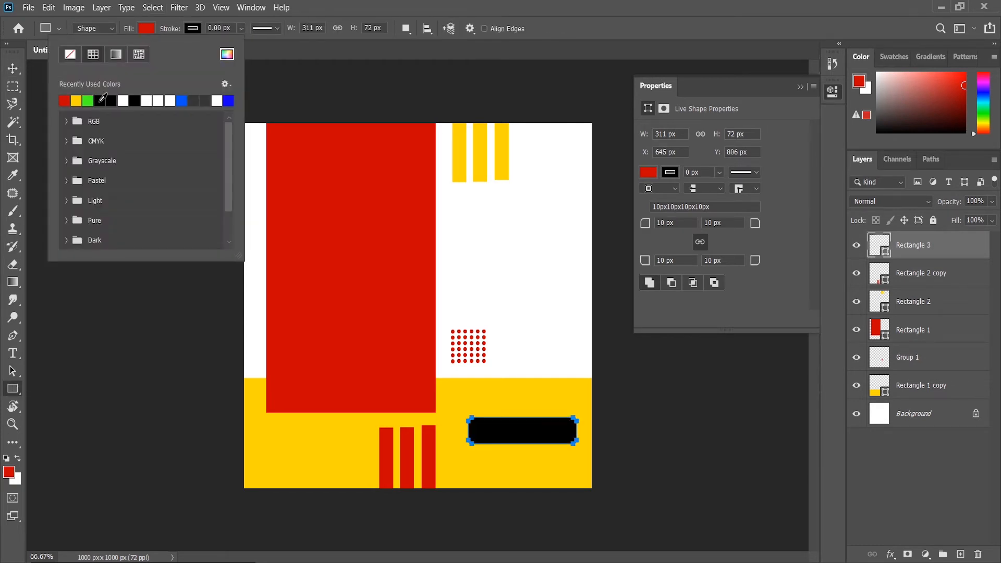
left_click(12, 69)
left_click(802, 86)
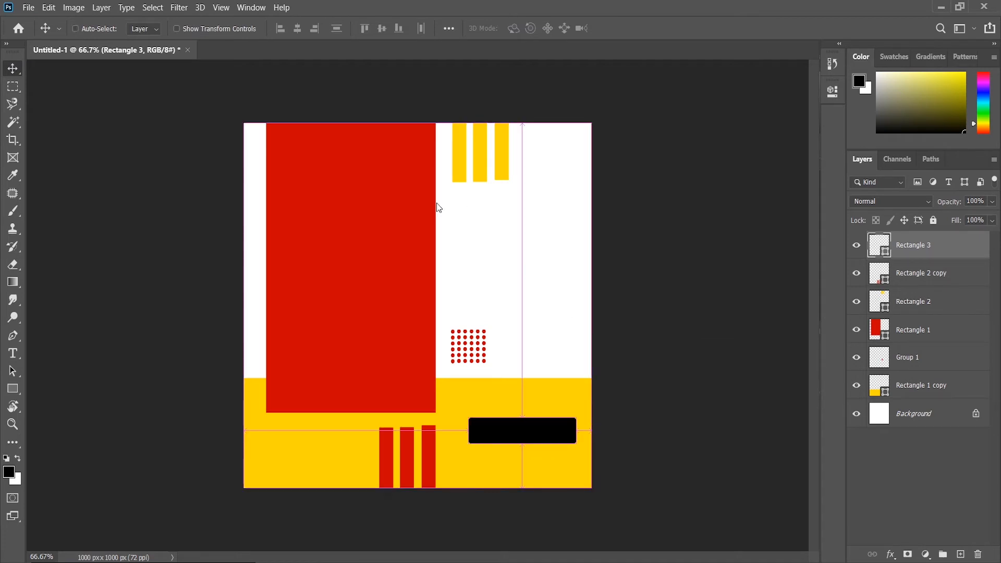
Step: Open the portrait photo of the woman in red, bring it into the square design and convert its layer to a smart object
key("ctrl+o")
double_click(219, 110)
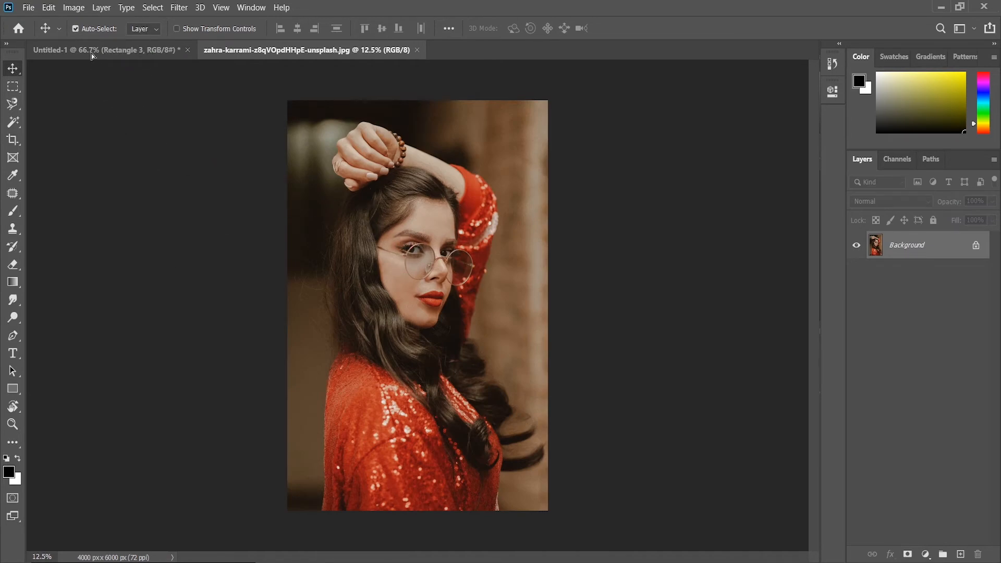
left_click_drag(93, 51, 352, 267)
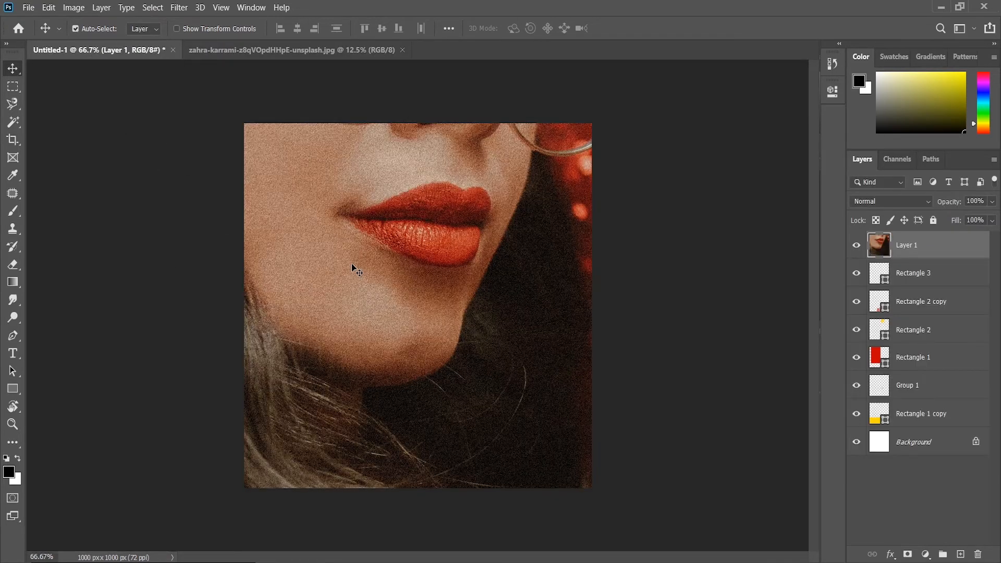
right_click(920, 257)
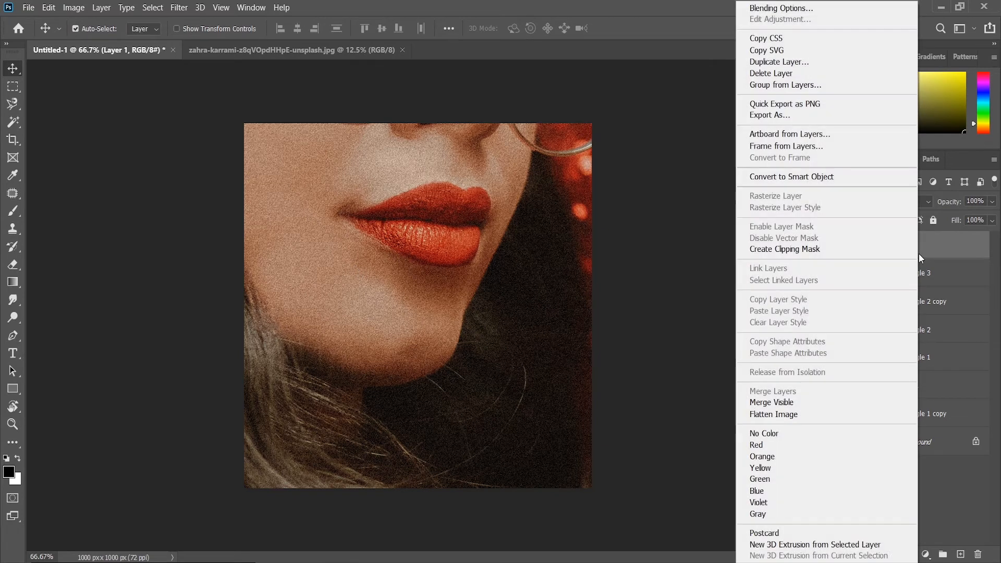
left_click(781, 176)
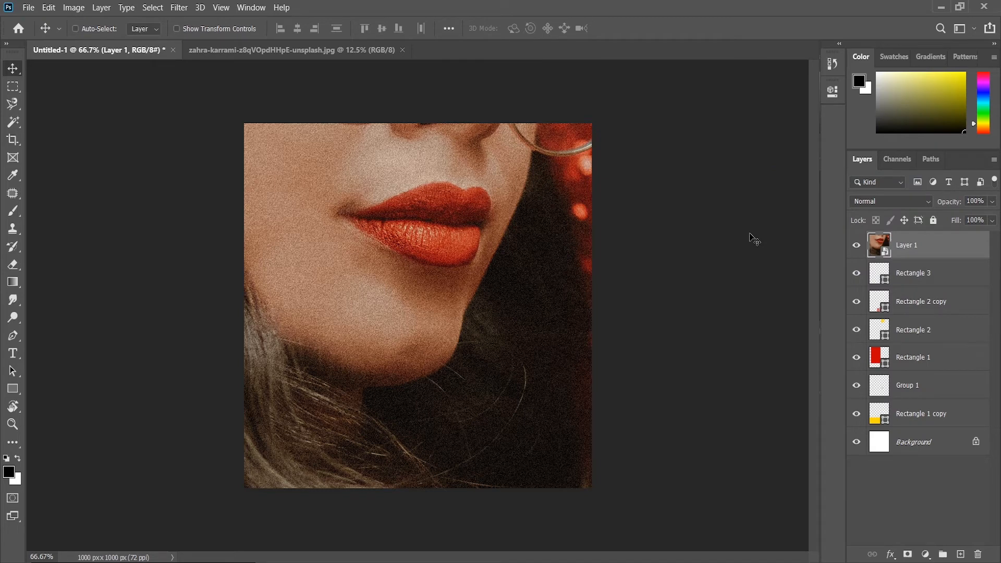
Step: Scale the portrait photo to about 18.32% and position it over the large red rectangle
key("ctrl+t")
scroll(751, 238, "down", 5)
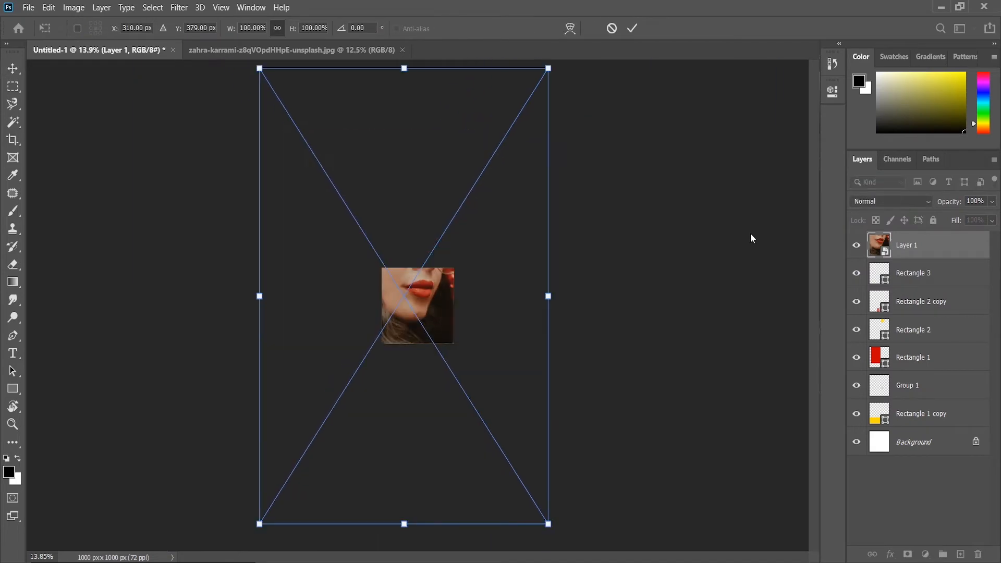
left_click_drag(416, 73, 412, 255)
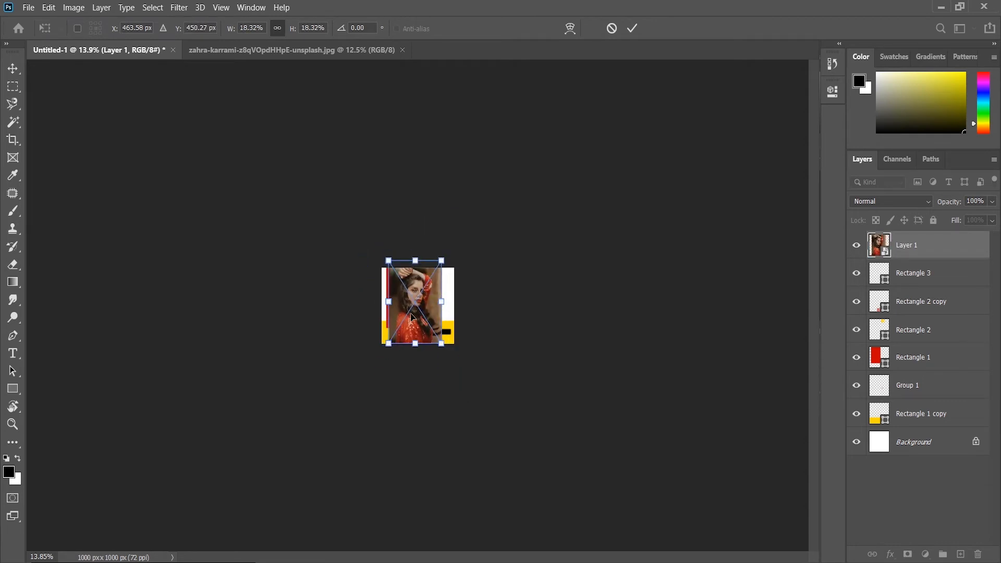
left_click_drag(413, 315, 477, 303)
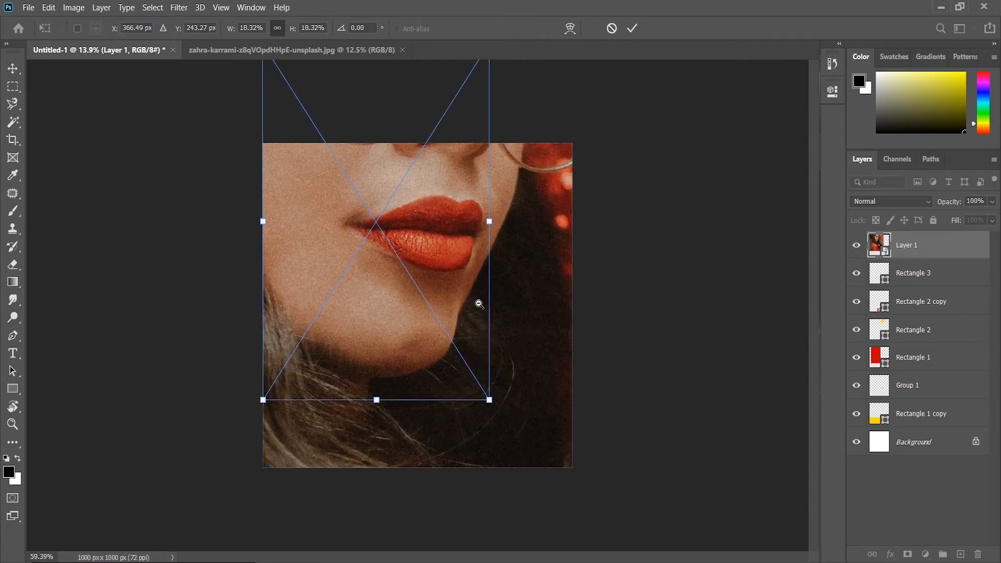
left_click_drag(412, 252, 402, 279)
key("Return")
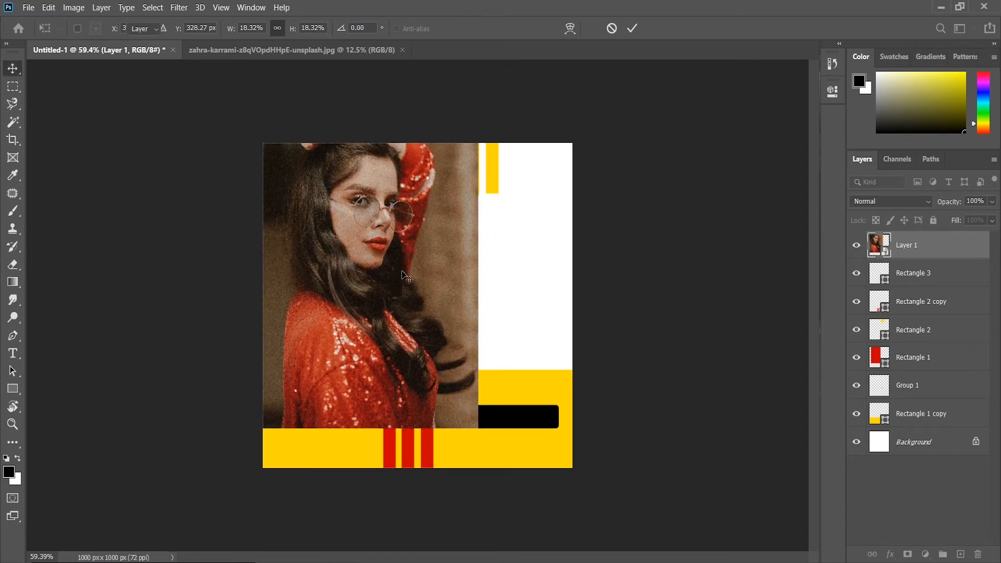
Step: Clip the photo to the large red rectangle by placing its layer directly above it, and shift the photo down inside the frame
left_click_drag(907, 245, 901, 353)
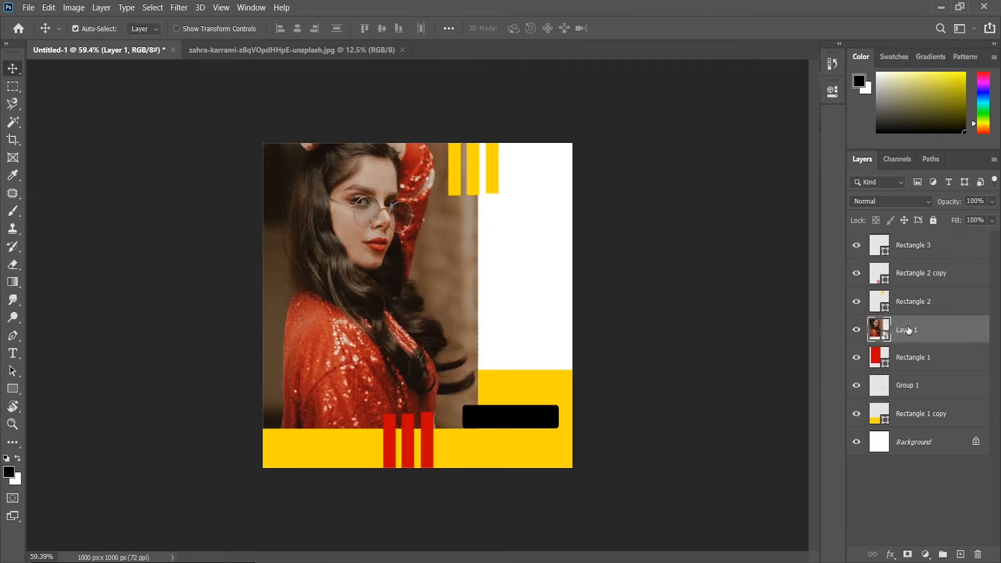
right_click(907, 330)
left_click(756, 293)
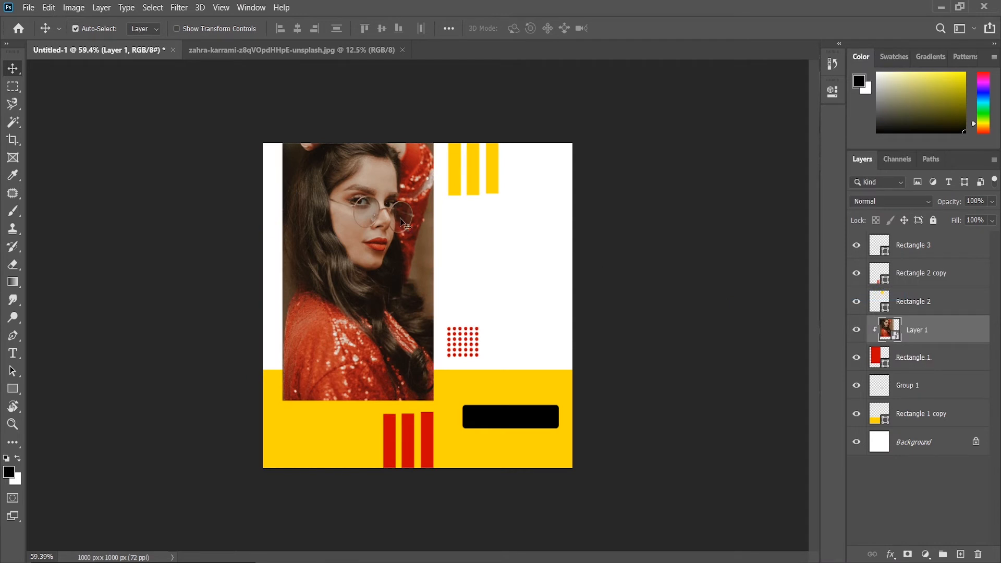
left_click_drag(391, 232, 382, 271)
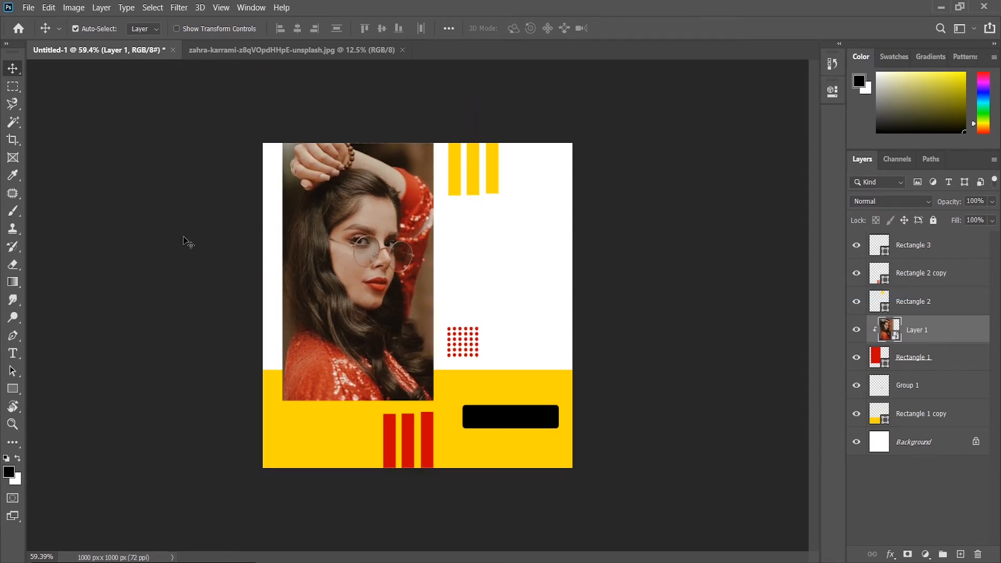
Step: Copy the "LAST CHANCE TO GET 50% OFF" lines from the CONTENT file in Notepad and paste them as text into the white area in Photoshop
key("alt+Tab")
left_click(17, 70, "shift")
key("ctrl+c")
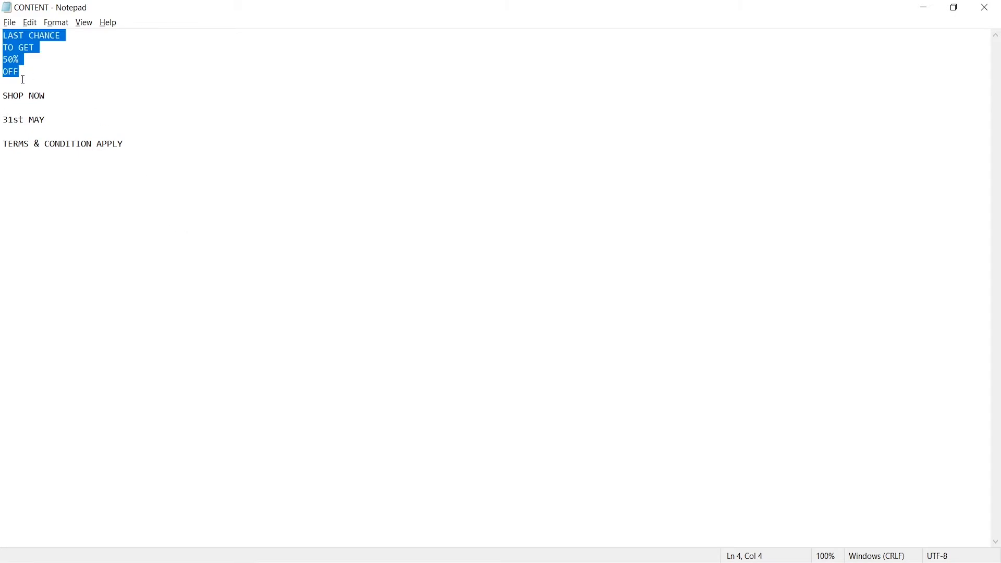
key("alt+Tab")
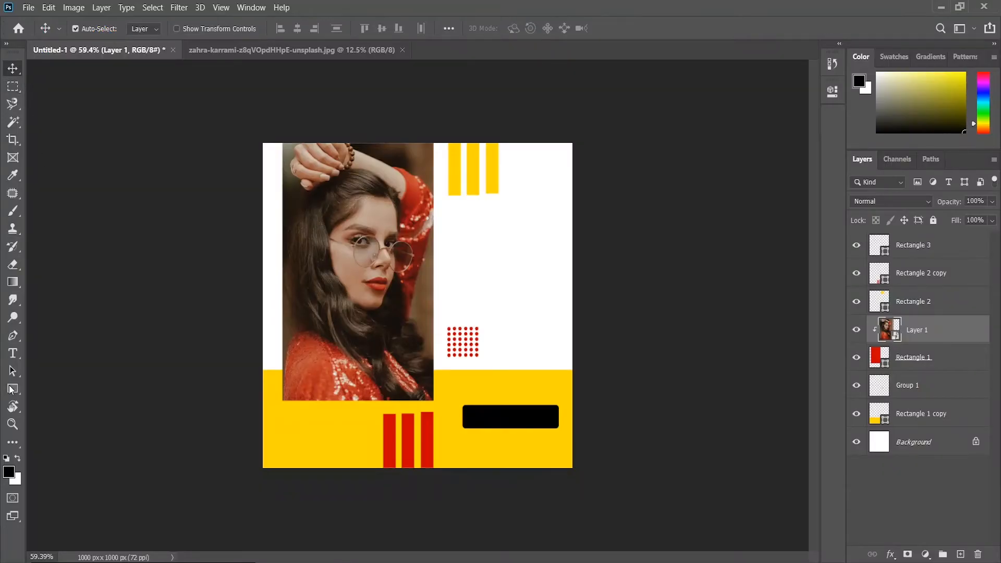
left_click(13, 354)
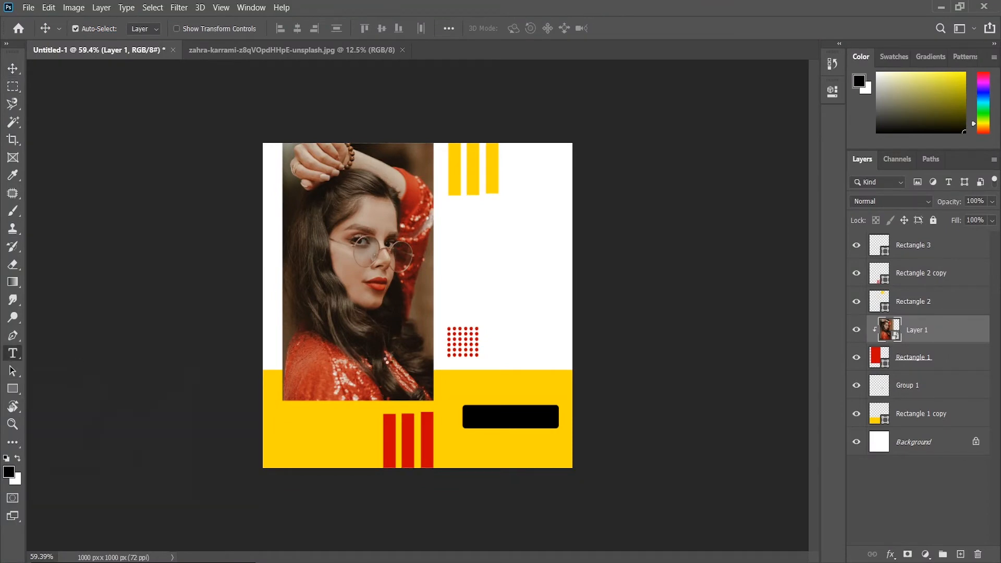
left_click(471, 255)
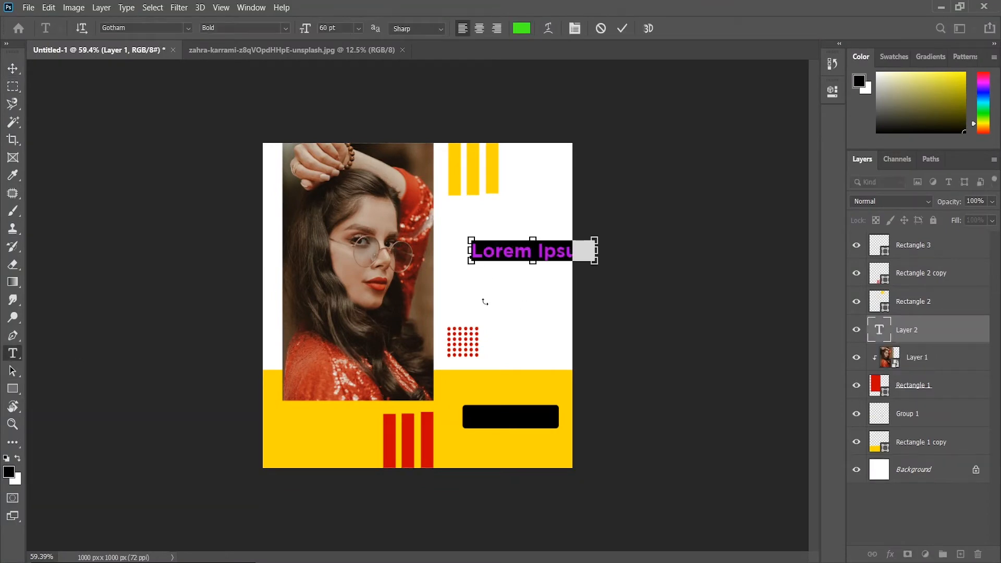
key("ctrl+v")
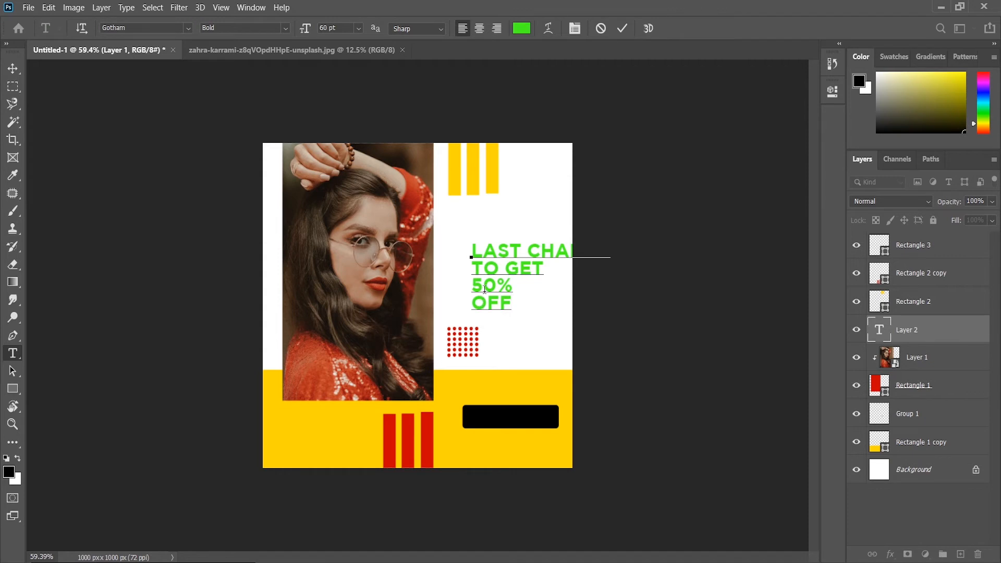
Step: Break "LAST CHANCE" onto two lines and reduce the font size of the "TO GET" line
left_click(527, 254)
key("Return")
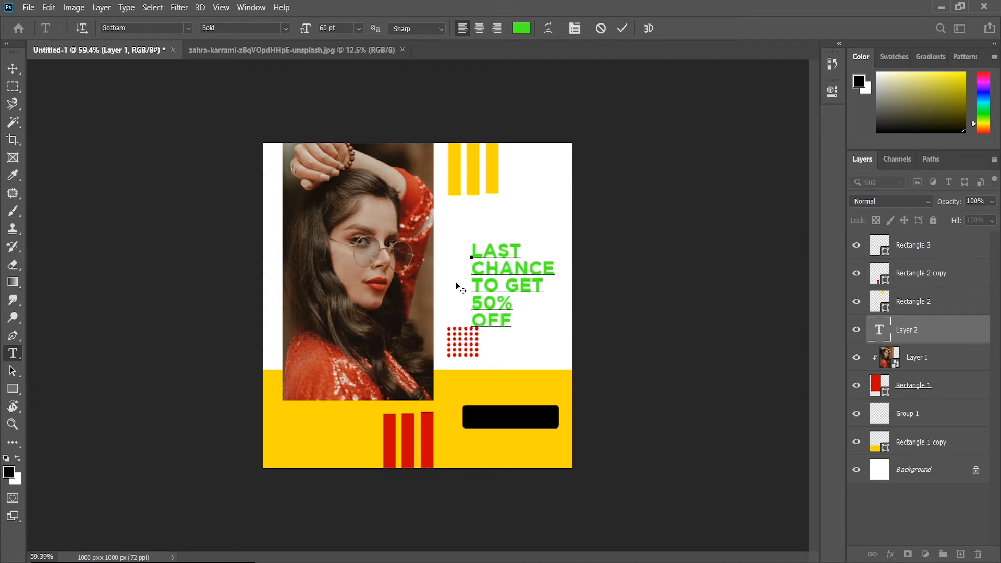
left_click_drag(473, 285, 543, 285)
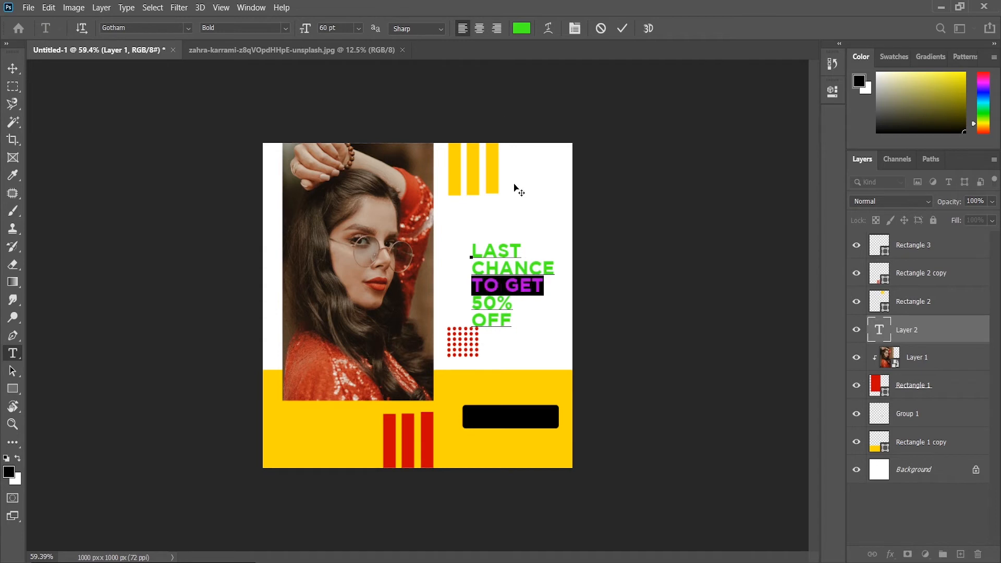
left_click_drag(306, 30, 294, 35)
Step: Recolour the whole headline pinkish red and move it up beside the photo, left-aligned with the yellow bars
key("ctrl+a")
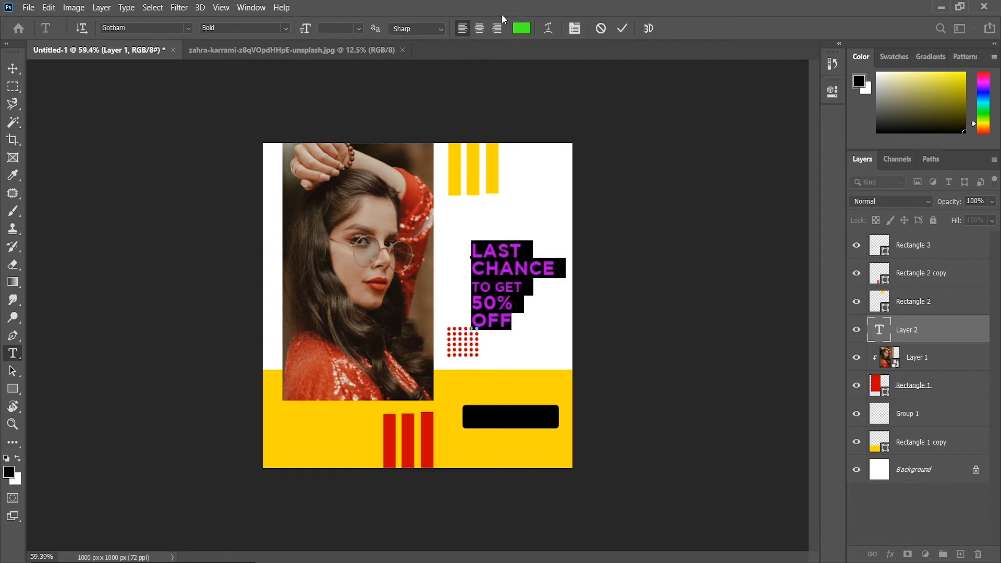
left_click(521, 28)
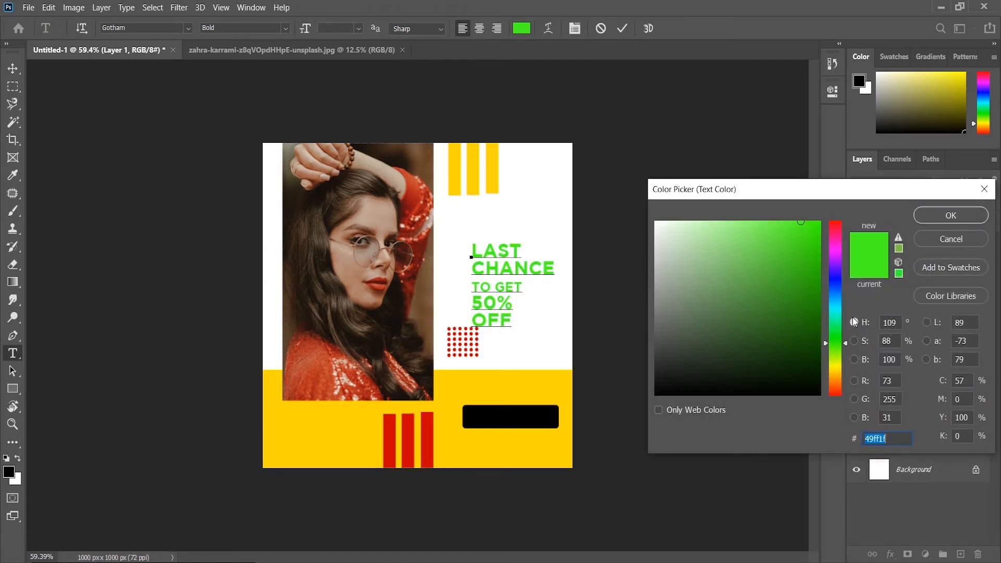
left_click(813, 309)
left_click(834, 239)
left_click_drag(833, 238, 821, 235)
left_click(949, 215)
left_click(13, 68)
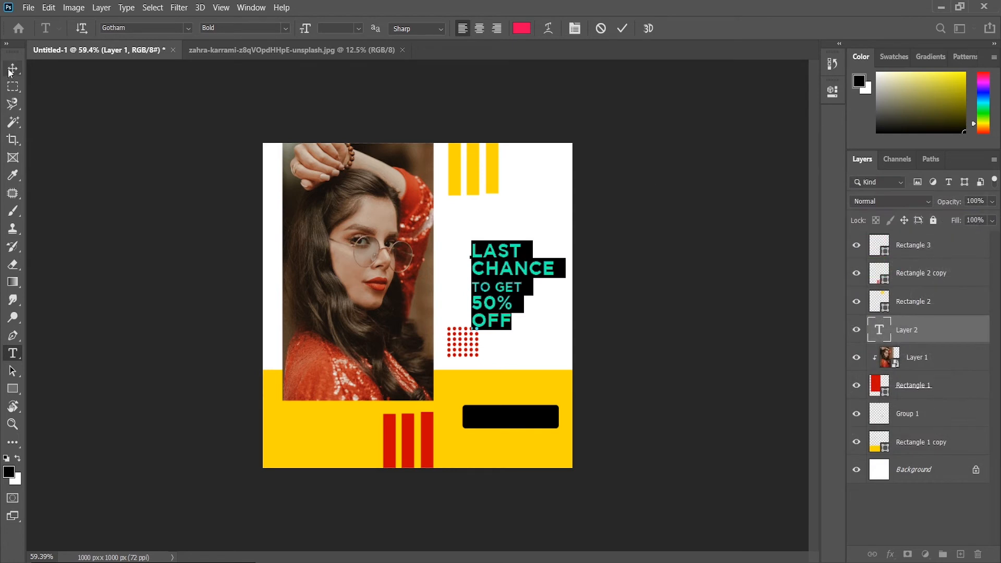
left_click_drag(488, 266, 465, 245)
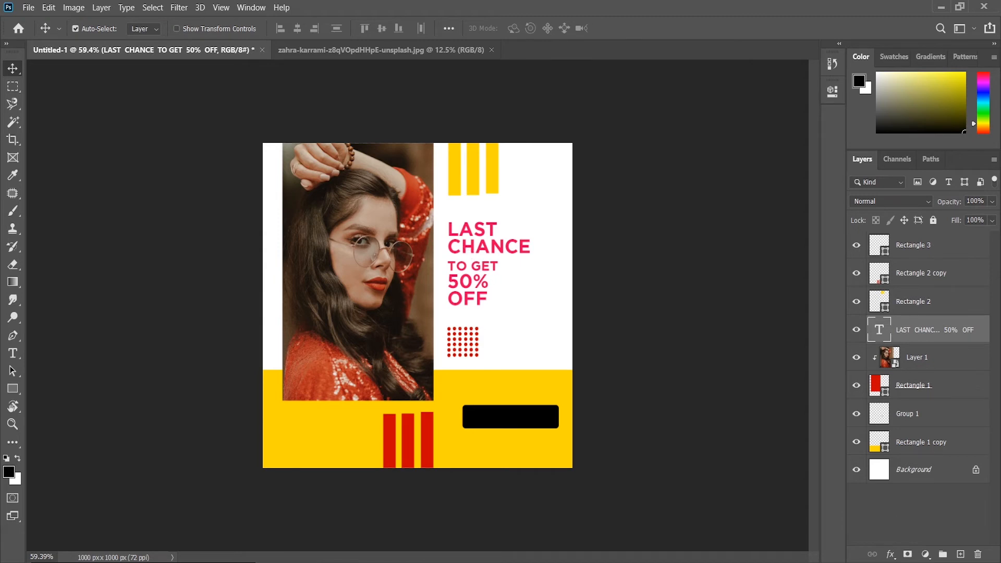
Step: Add a Gradient Overlay to the headline layer using the Purple_19 preset from the Purples group
left_click(926, 556)
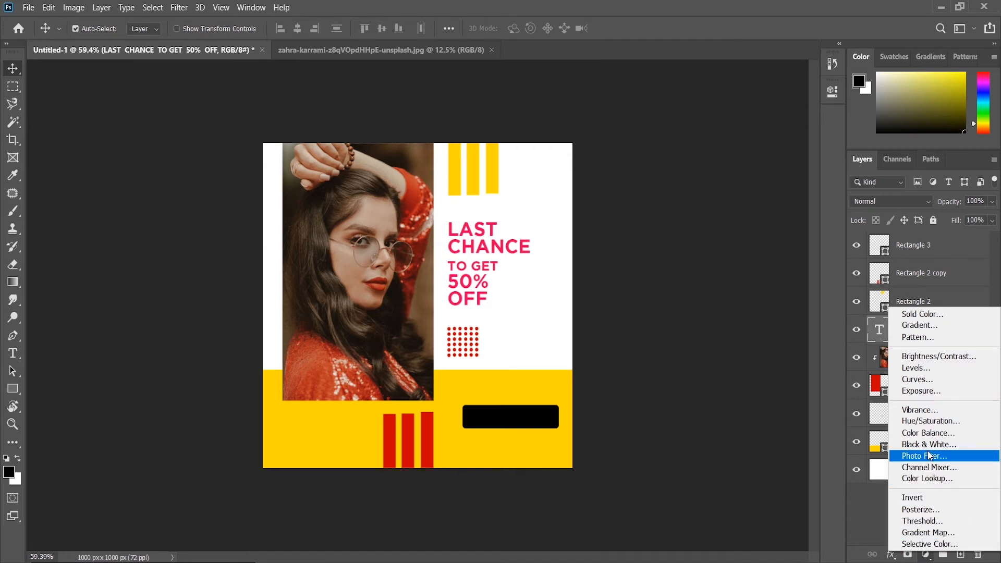
left_click(556, 251)
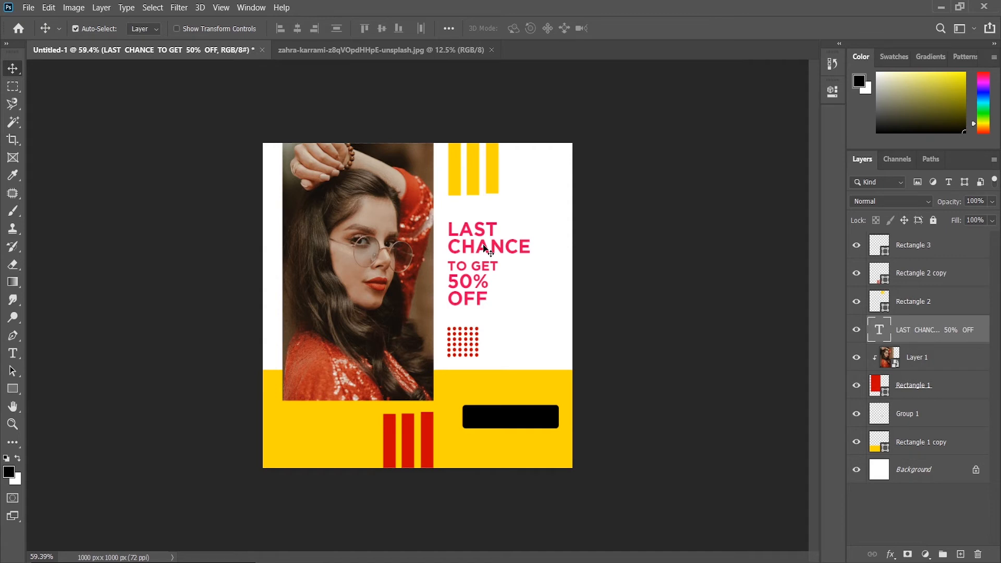
left_click(891, 554)
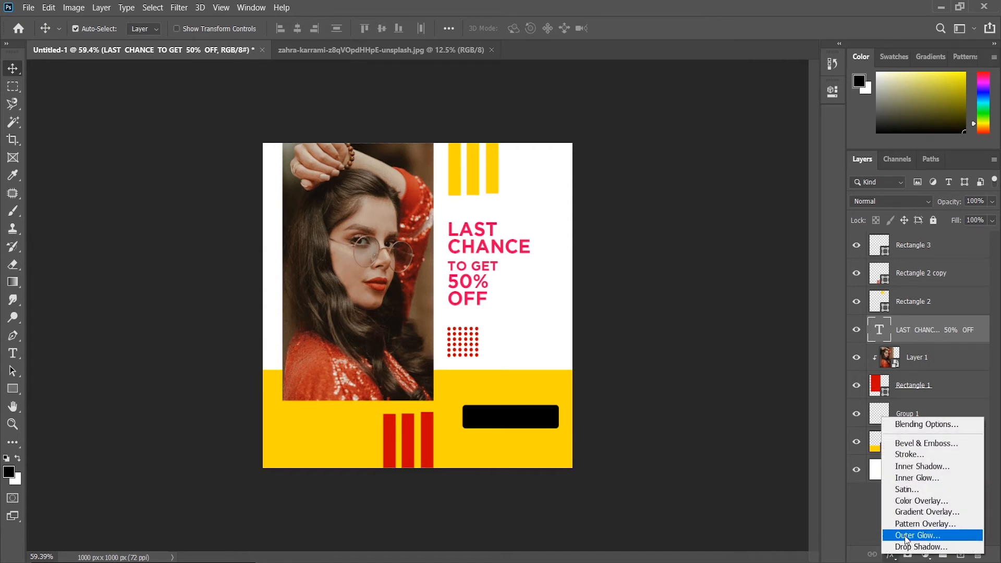
left_click(925, 513)
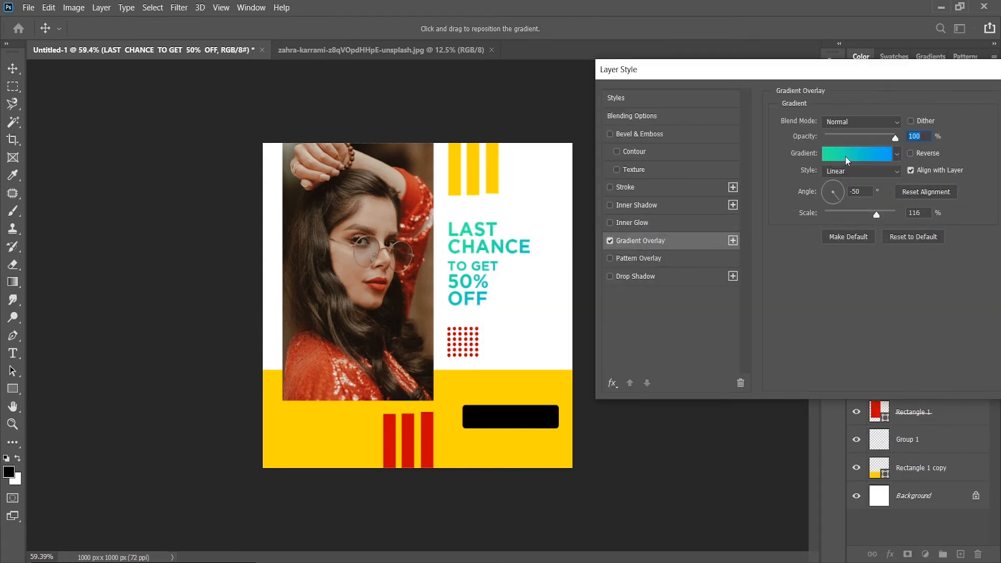
left_click(845, 155)
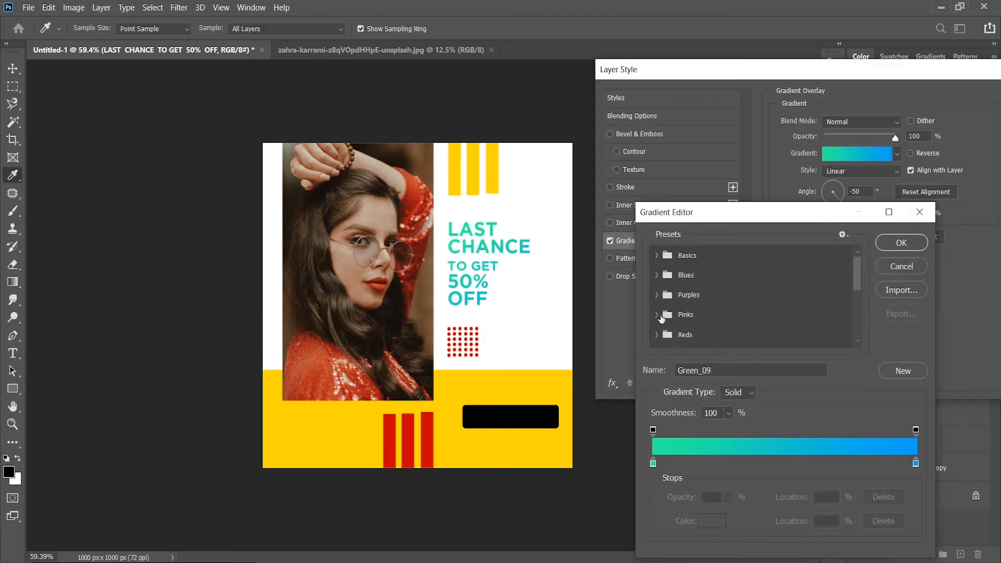
left_click(658, 295)
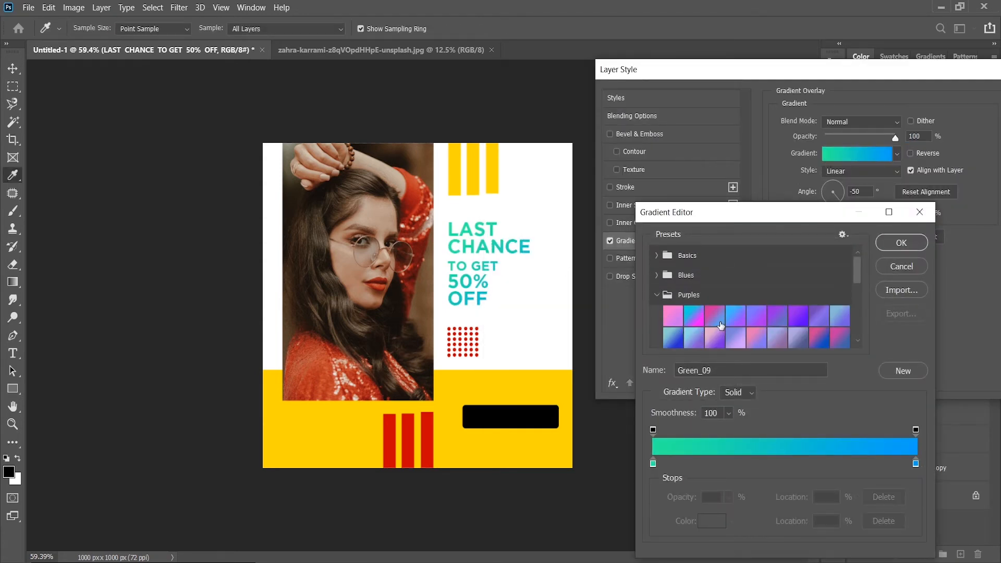
left_click(720, 317)
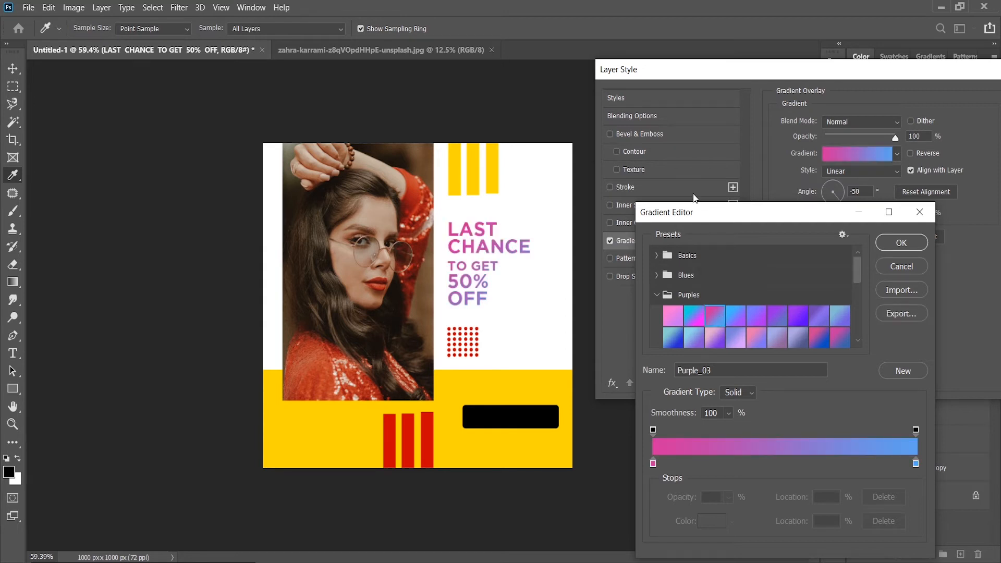
scroll(697, 320, "down", 1)
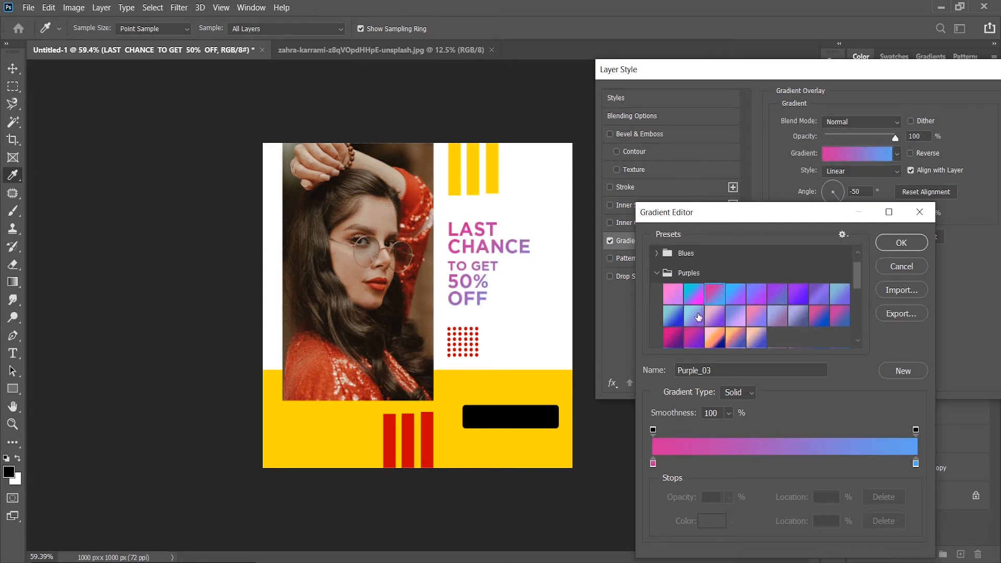
left_click(673, 340)
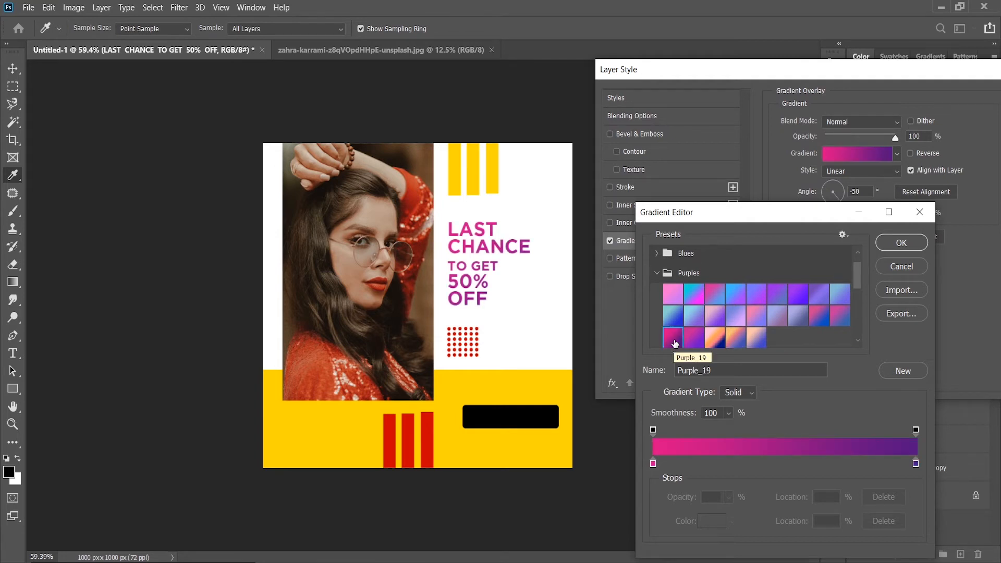
left_click(902, 243)
left_click_drag(743, 71, 716, 97)
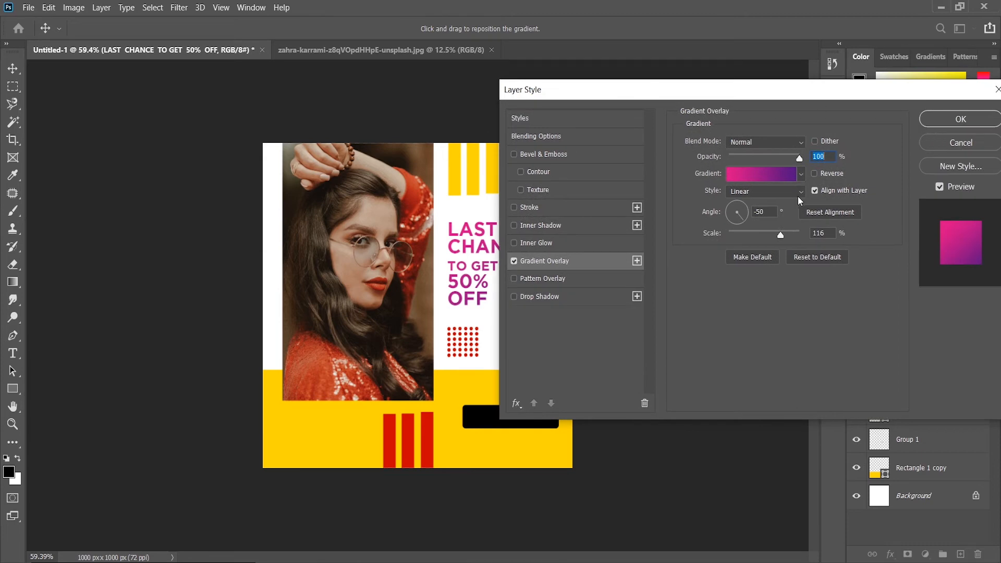
left_click(952, 122)
Step: Change the font of the "LAST CHANCE" lines to Gotham Black Regular
scroll(510, 242, "up", 4)
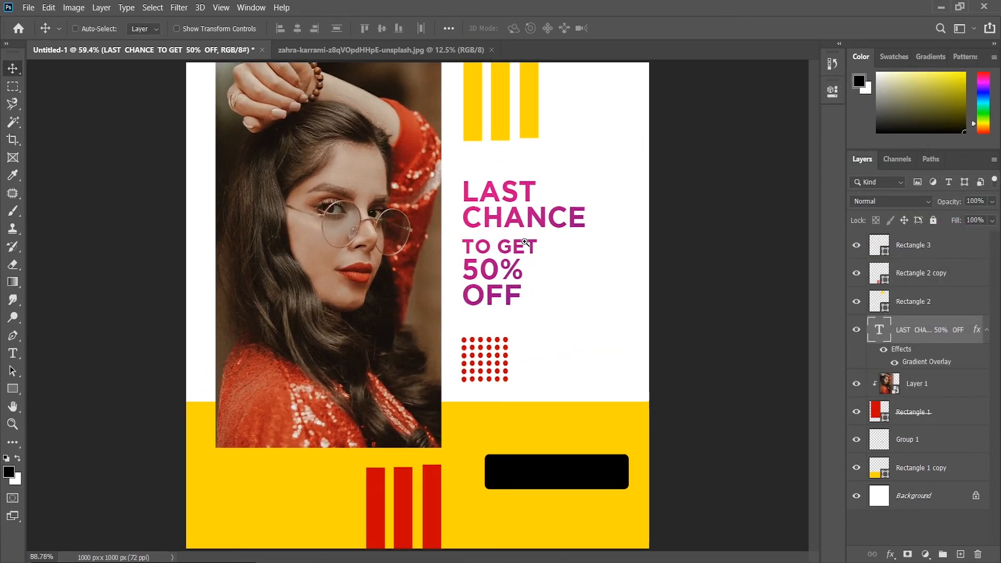
double_click(486, 201)
left_click(475, 196)
left_click_drag(465, 196, 598, 218)
left_click(285, 29)
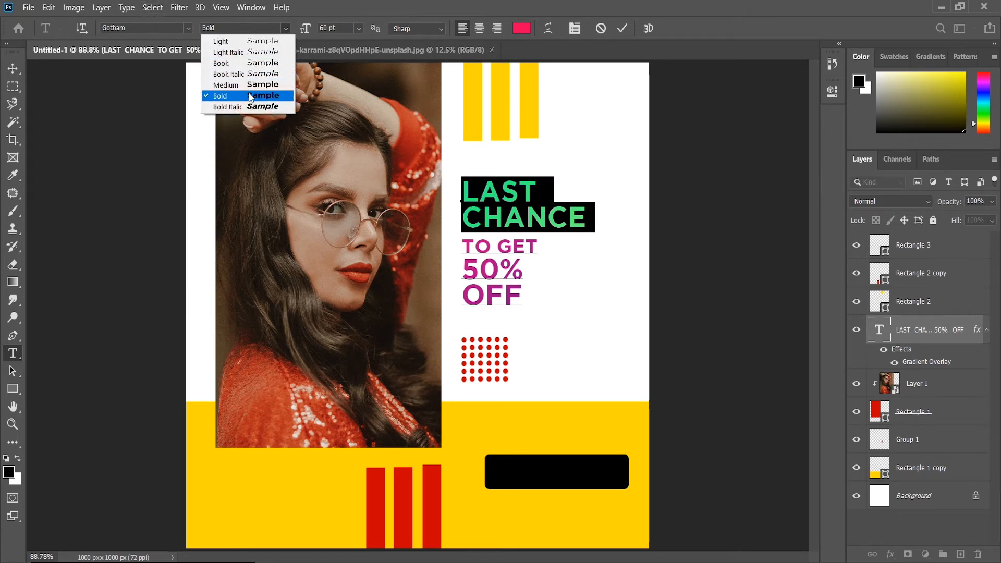
left_click(165, 29)
left_click(164, 29)
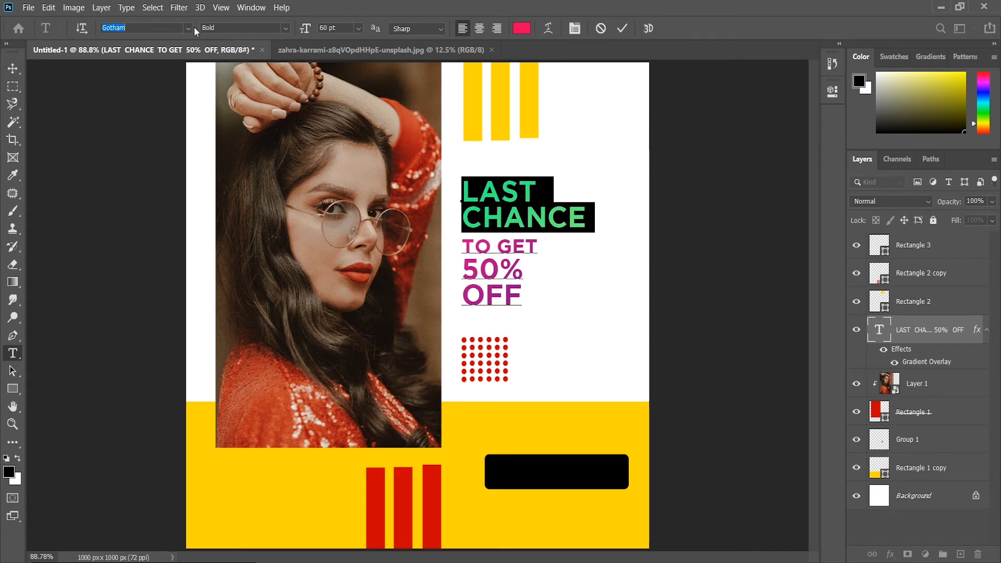
left_click(188, 28)
type("got")
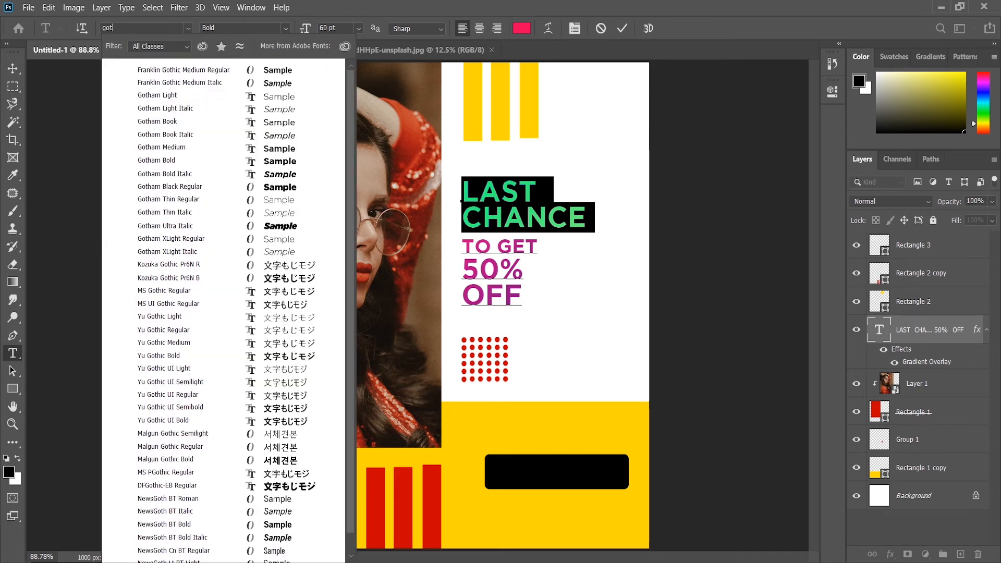
type("ham")
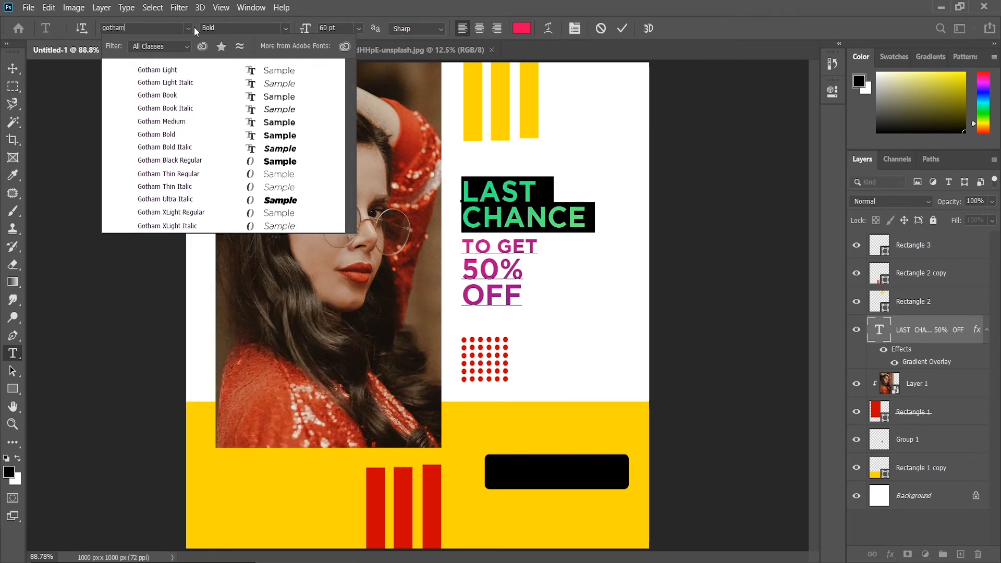
left_click(172, 161)
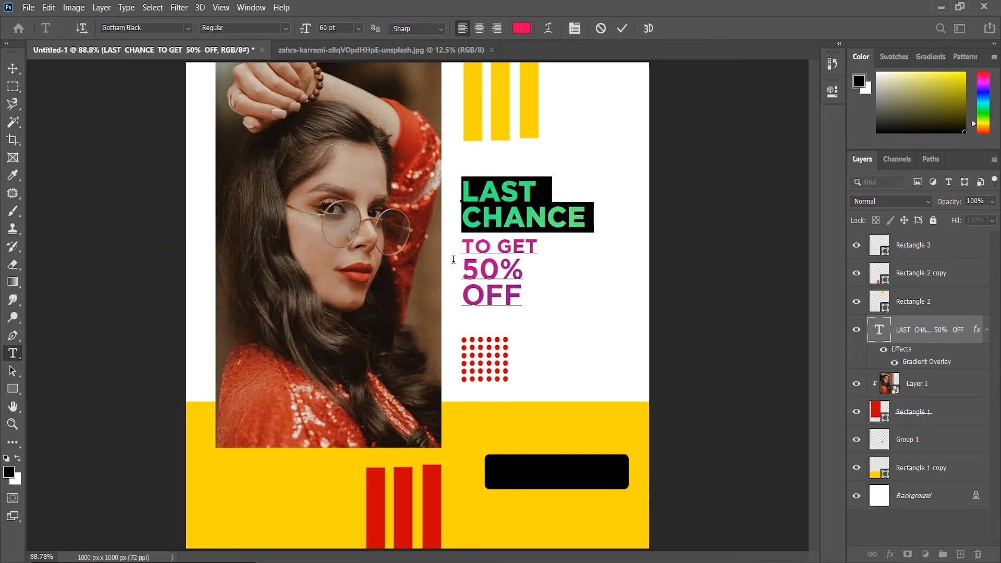
Step: Change the font of the "50% OFF" lines to Gotham Black and commit the text
left_click_drag(462, 263, 521, 291)
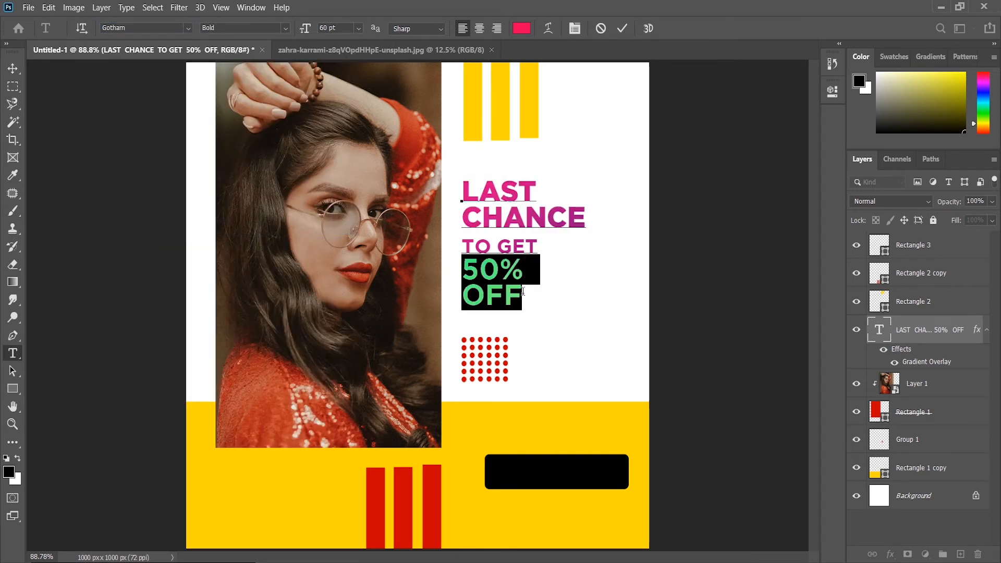
left_click(187, 28)
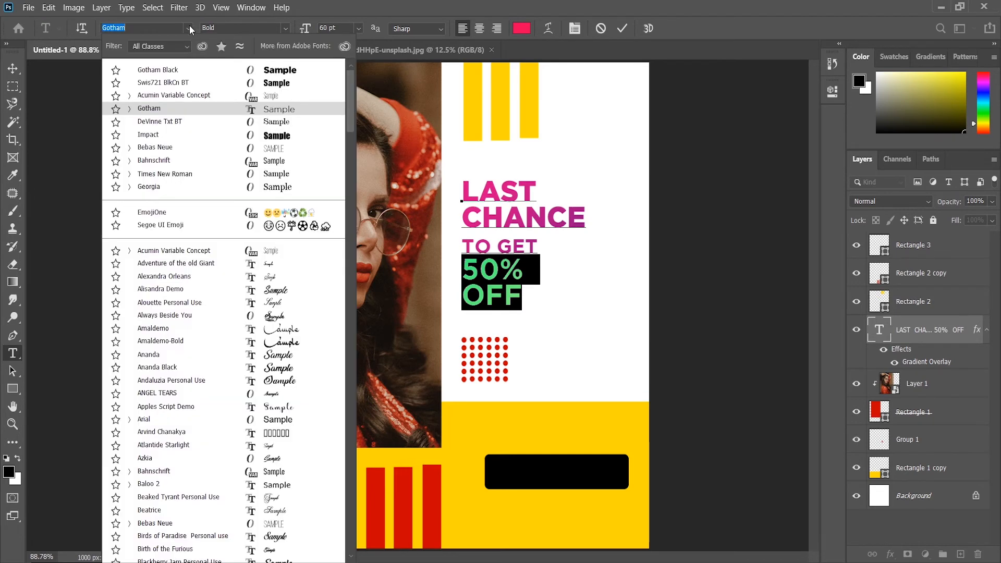
left_click(156, 69)
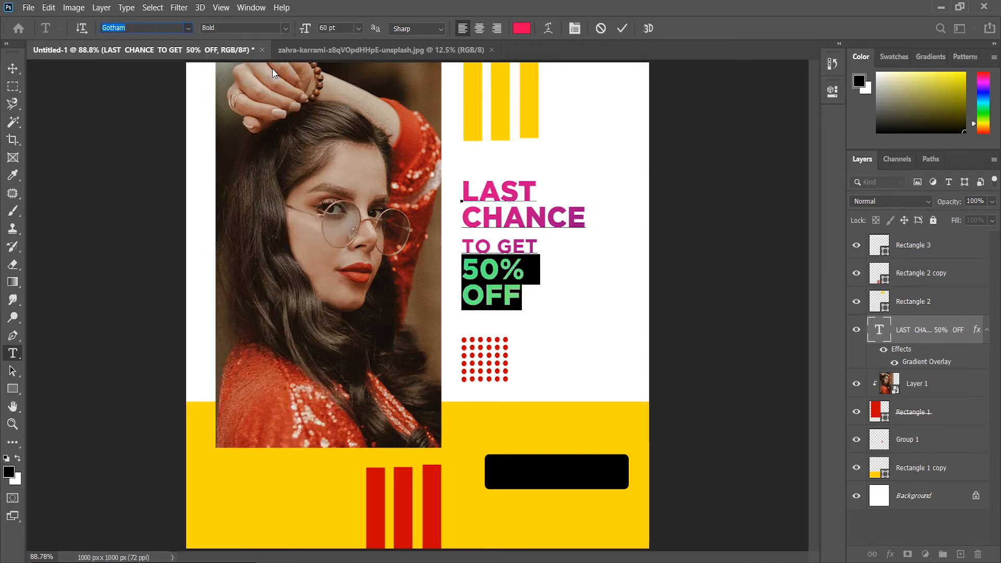
left_click(12, 67)
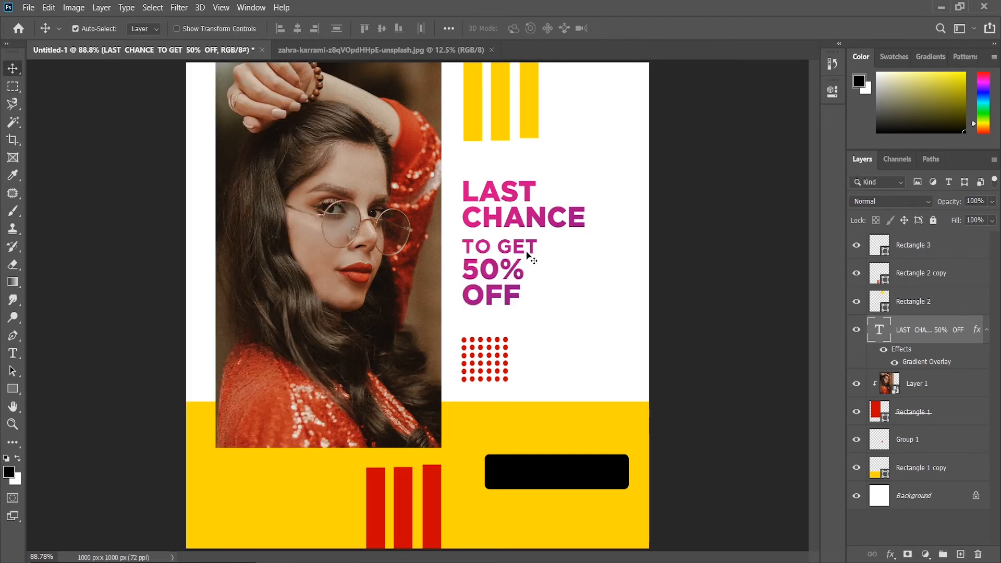
Step: Enlarge the "50% OFF" lines of the headline to 71 pt
double_click(474, 268)
left_click_drag(462, 270, 533, 292)
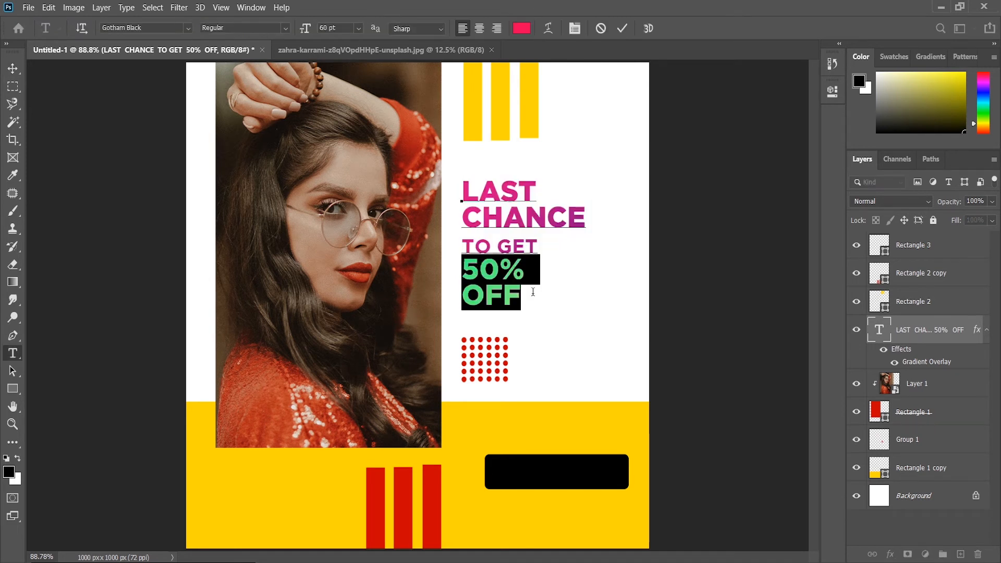
key("ctrl+shift+period")
key("ctrl+shift+period")
key("ctrl+shift+period")
key("ctrl+shift+period")
key("ctrl+shift+period")
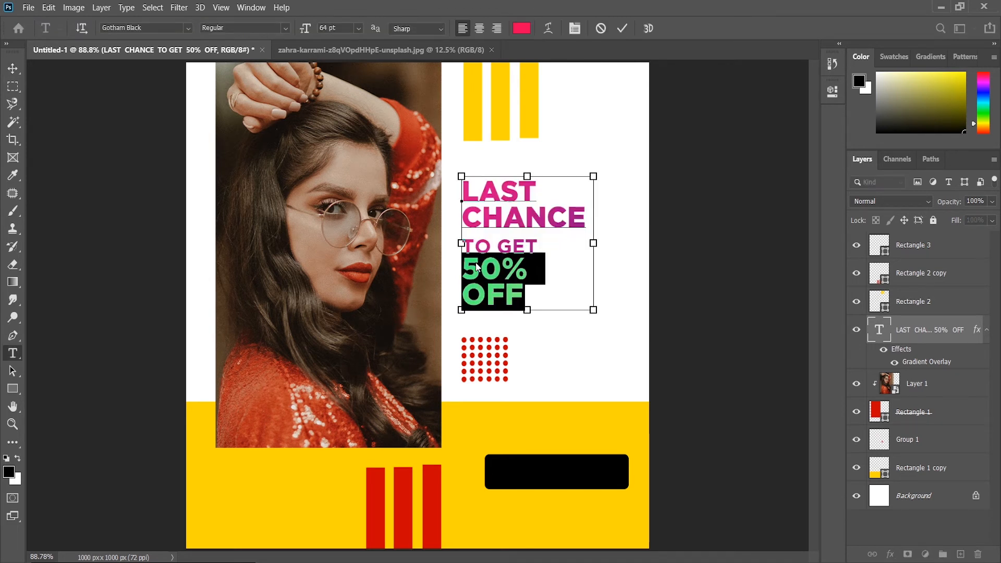
key("ctrl+shift+period")
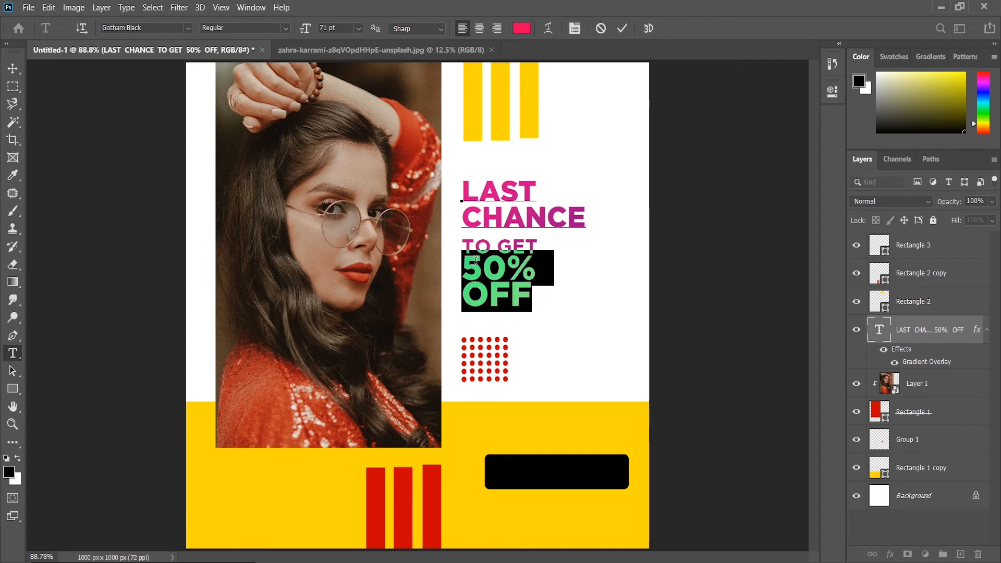
Step: Increase the leading of the "50% OFF" lines so they sit clear of the "TO GET" line
key("alt+Down")
key("alt+Down")
key("alt+Down")
key("alt+Down")
key("alt+Down")
key("alt+Down")
key("alt+Down")
key("alt+Down")
key("alt+Down")
key("alt+Down")
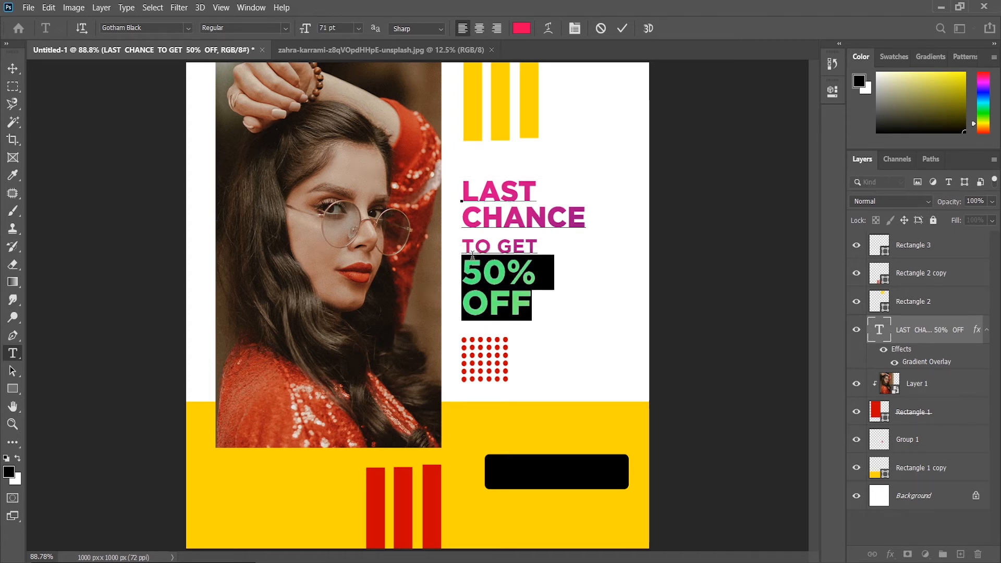
Step: Change the "TO GET" line of the headline to the Light style of Gotham
left_click_drag(463, 245, 545, 245)
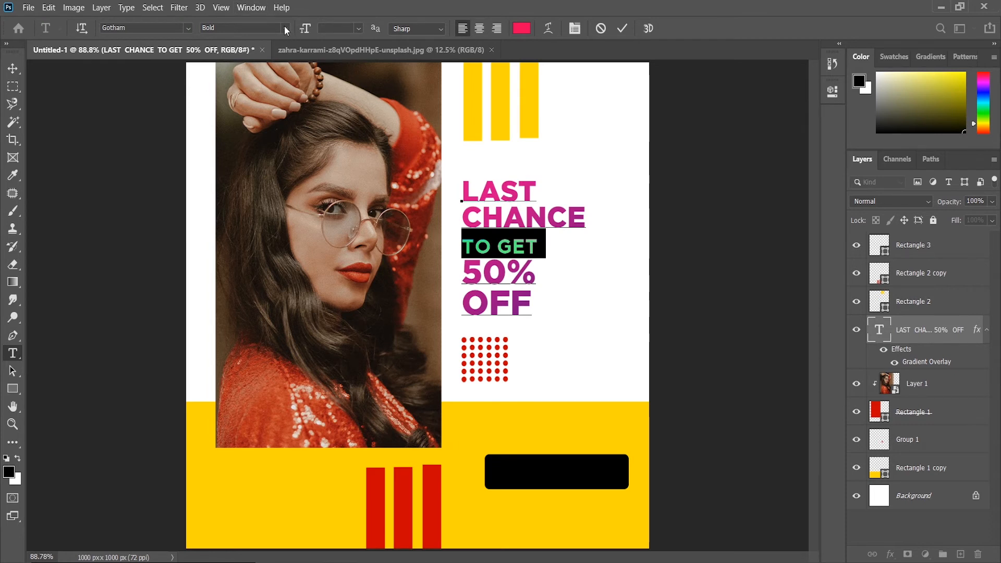
left_click(284, 27)
left_click(279, 42)
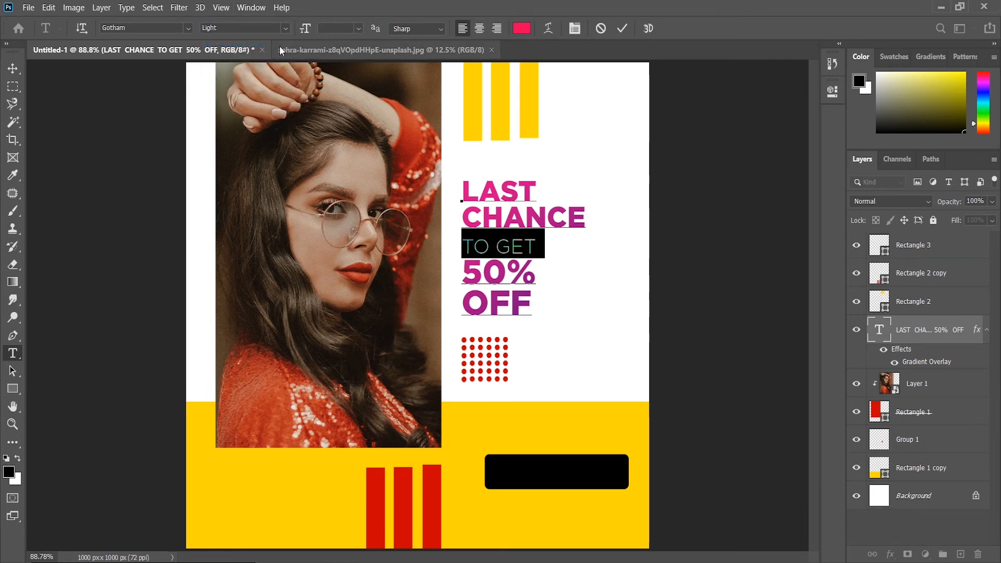
left_click(521, 28)
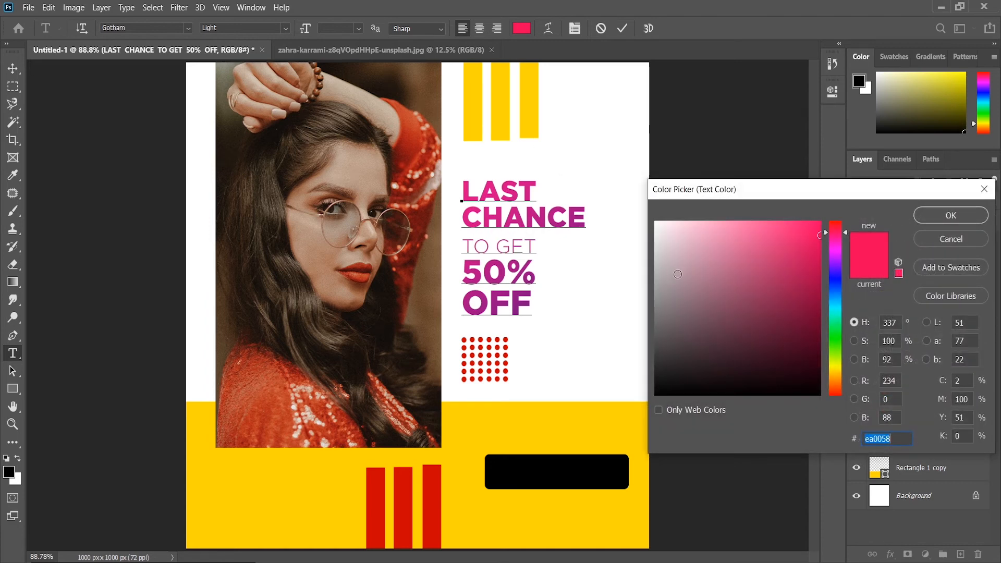
left_click_drag(677, 274, 652, 301)
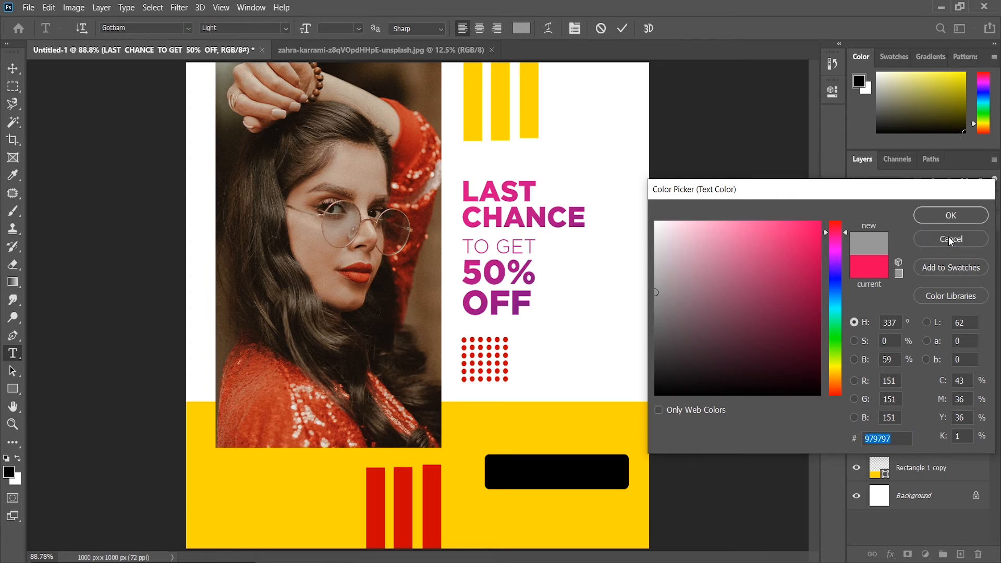
left_click(948, 238)
Step: Commit the headline text and move it slightly closer to the portrait photo
left_click(13, 68)
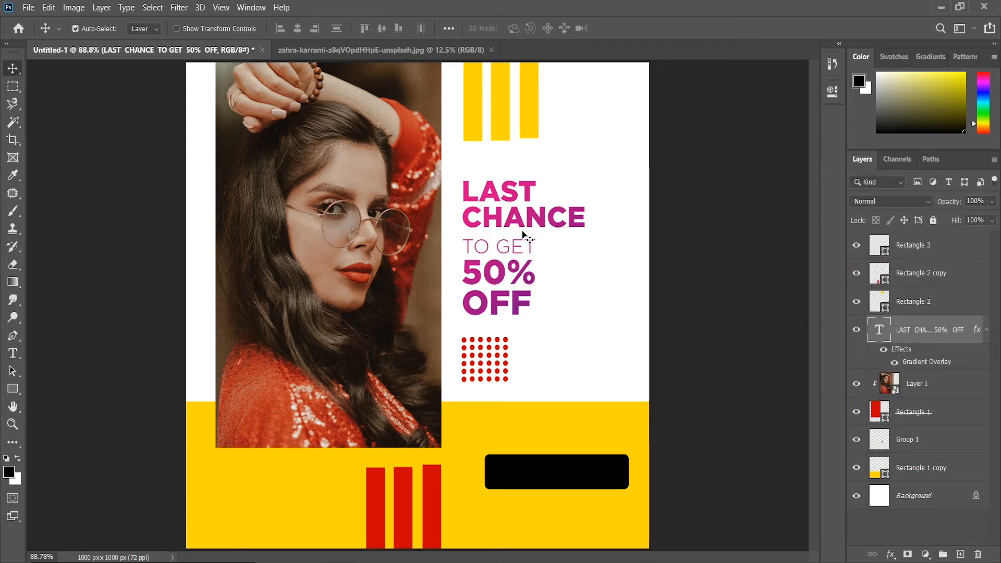
left_click_drag(505, 225, 532, 242)
Step: Reduce the leading of the "TO GET" line so it sits closer to "CHANCE", and commit the text
double_click(458, 244)
left_click(458, 242)
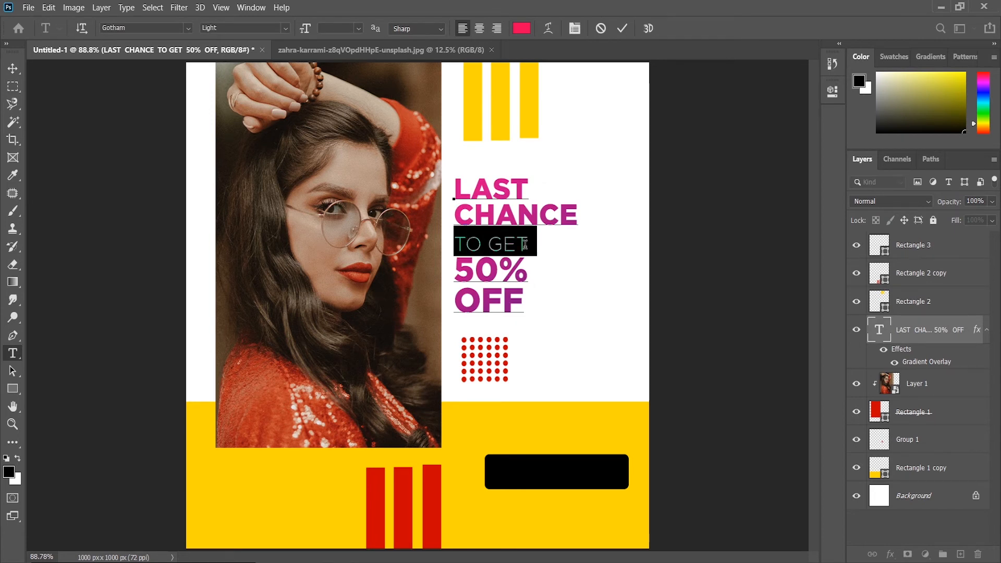
left_click(526, 244)
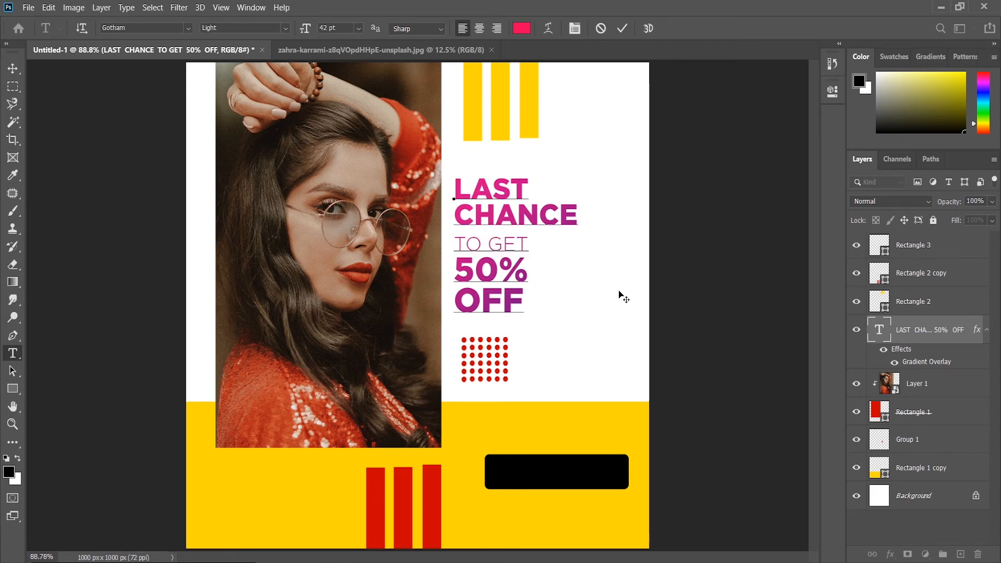
left_click(455, 245)
left_click_drag(455, 245, 529, 246)
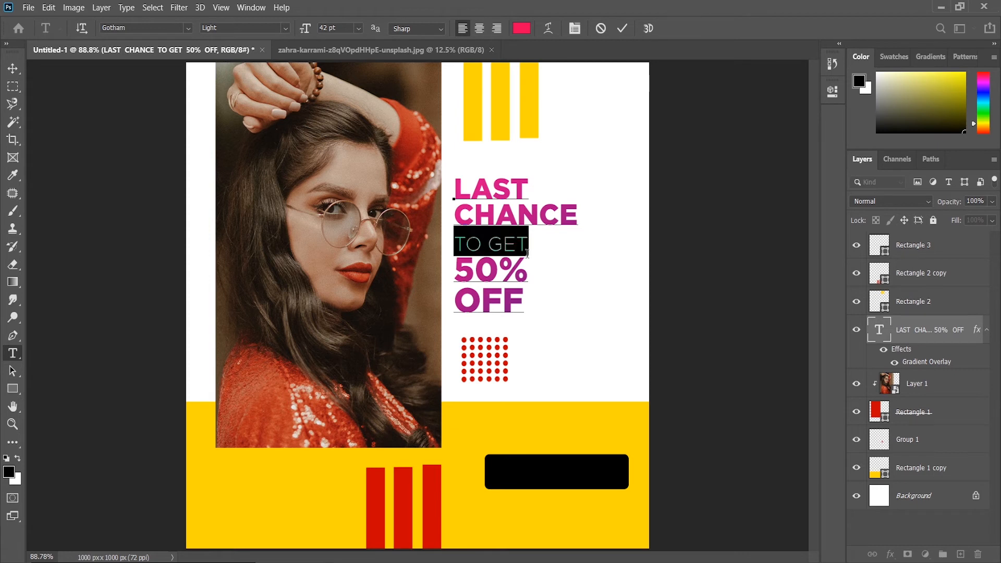
left_click(575, 28)
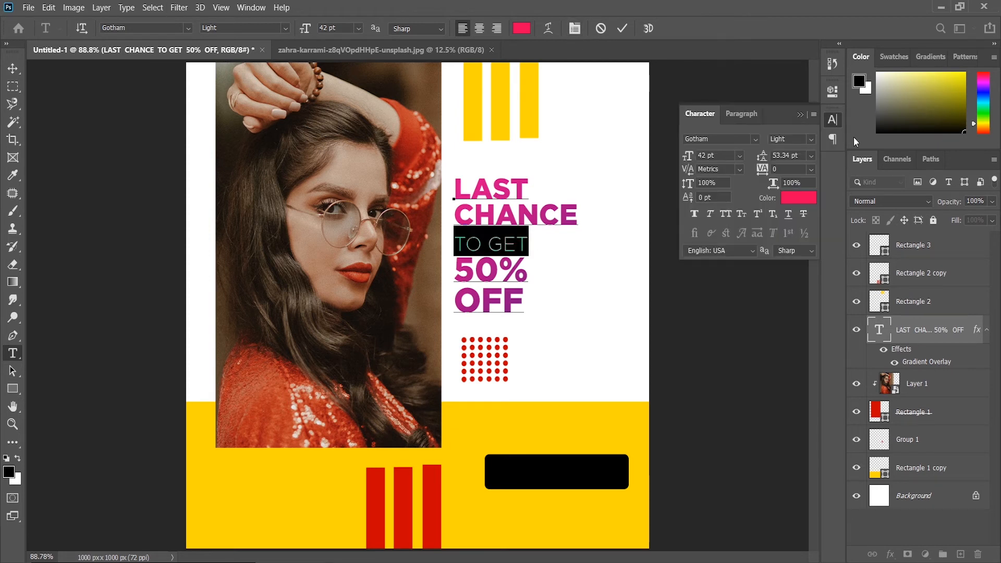
left_click(761, 162)
mouse_move(757, 161)
left_mouse_down()
mouse_move(765, 164)
mouse_move(749, 171)
left_mouse_up()
left_click(577, 229)
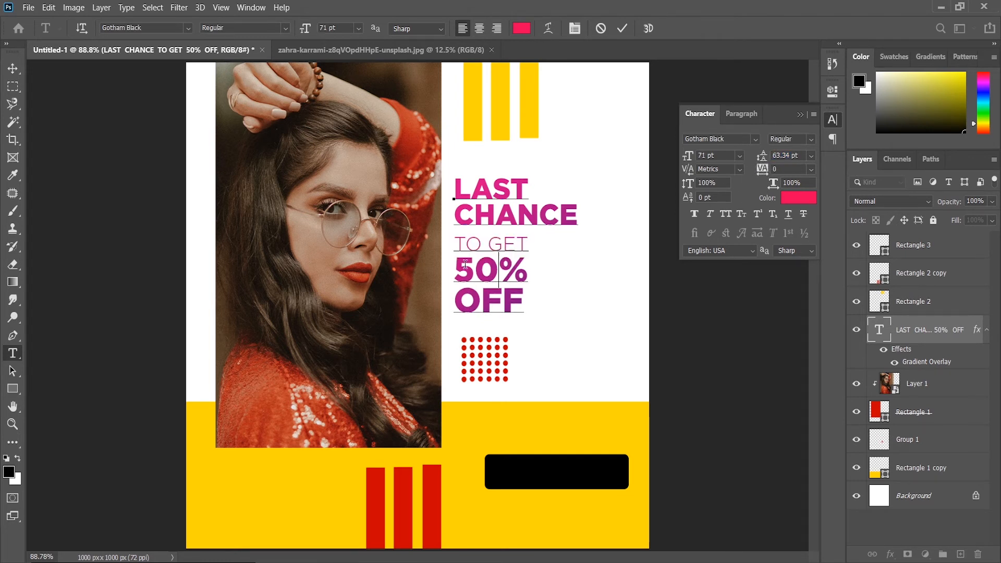
key("ctrl+Return")
key("v")
left_click(800, 115)
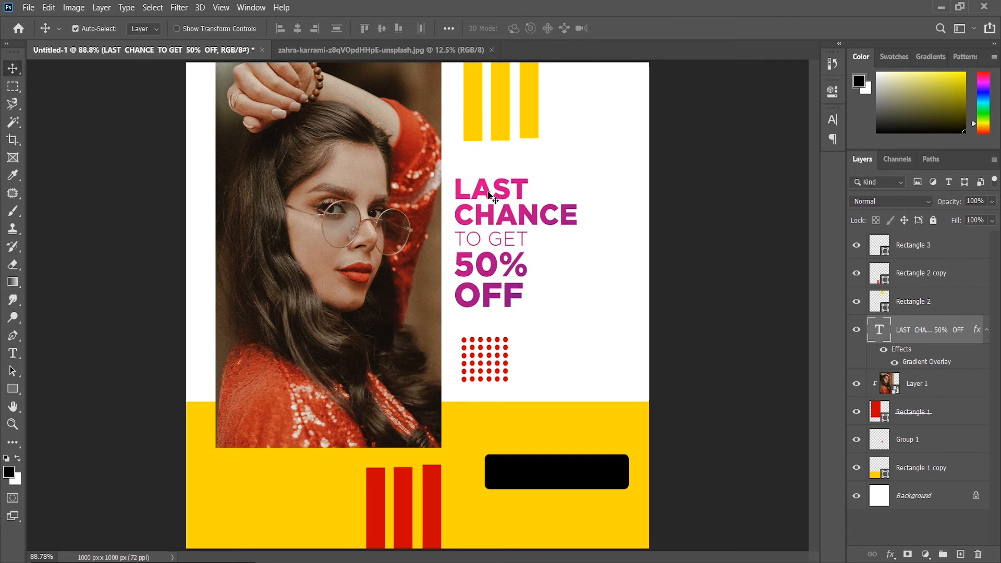
Step: Align the headline's left edge with the yellow stripes and the dot pattern, and scale the headline up proportionally
left_click_drag(493, 196, 465, 150)
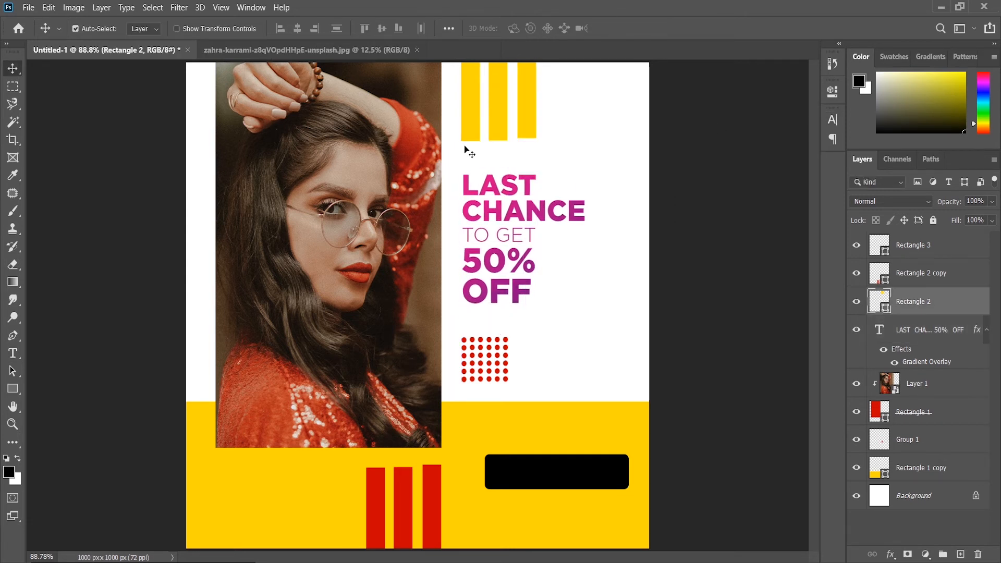
left_click_drag(467, 189, 467, 187)
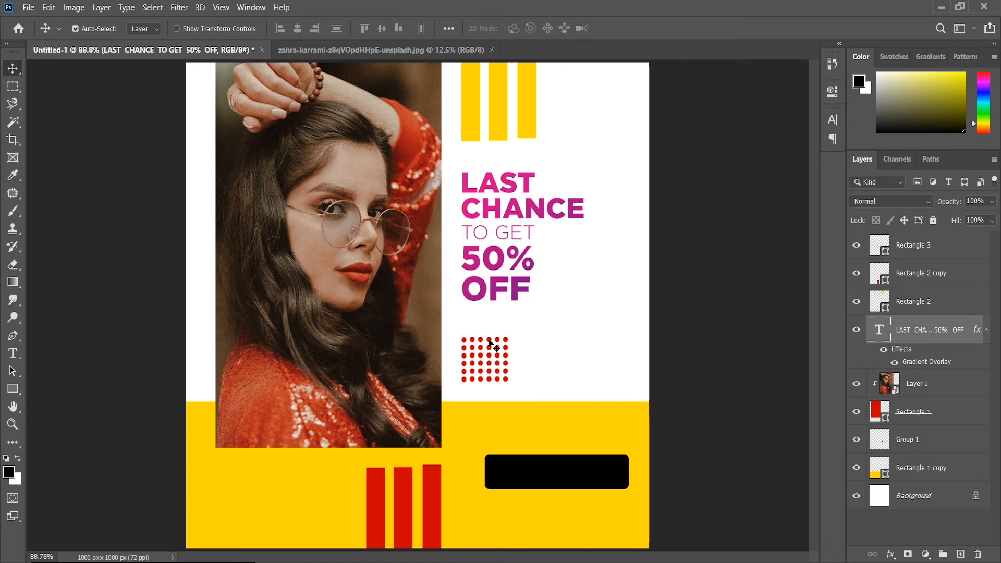
key("ctrl+t")
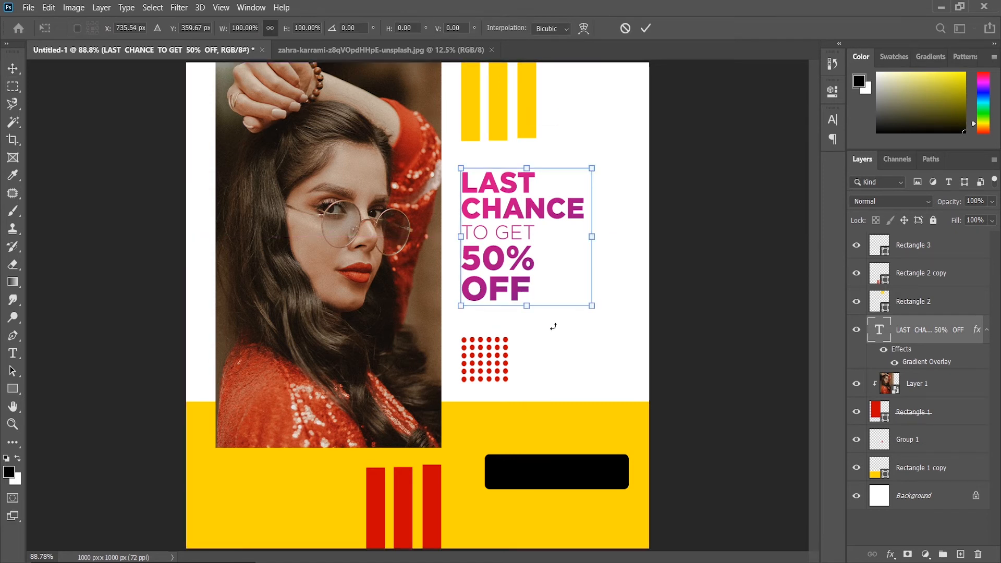
left_click_drag(592, 305, 617, 326)
key("Return")
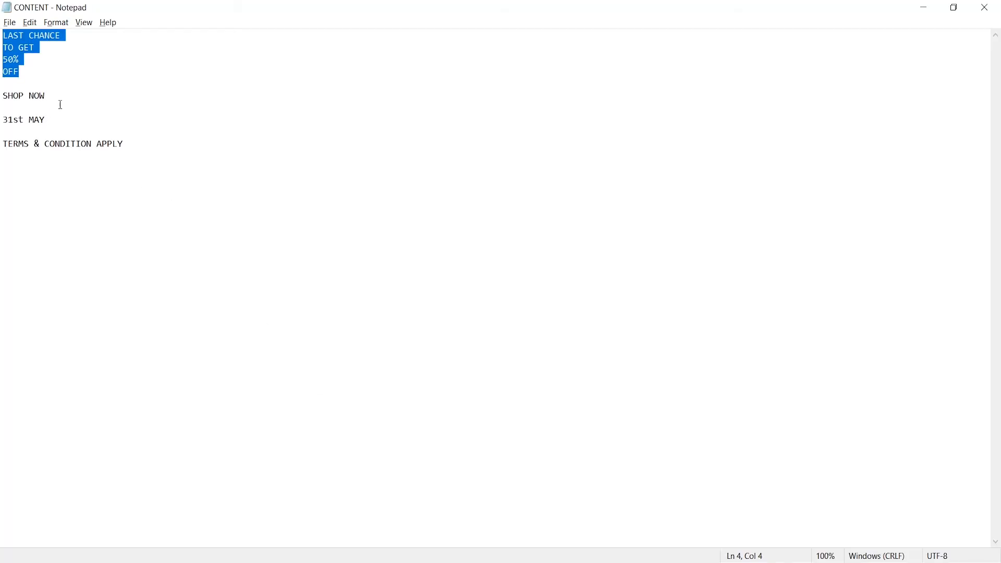
Step: Copy "SHOP NOW" from the CONTENT file in Notepad and paste it in Photoshop as a new text layer above the black button
left_click(19, 102)
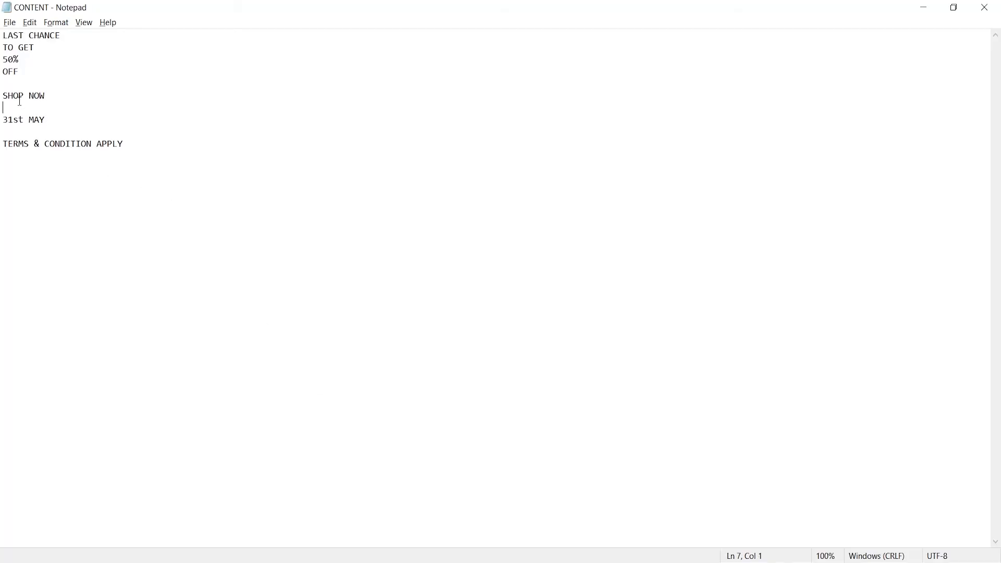
left_click_drag(5, 97, 53, 95)
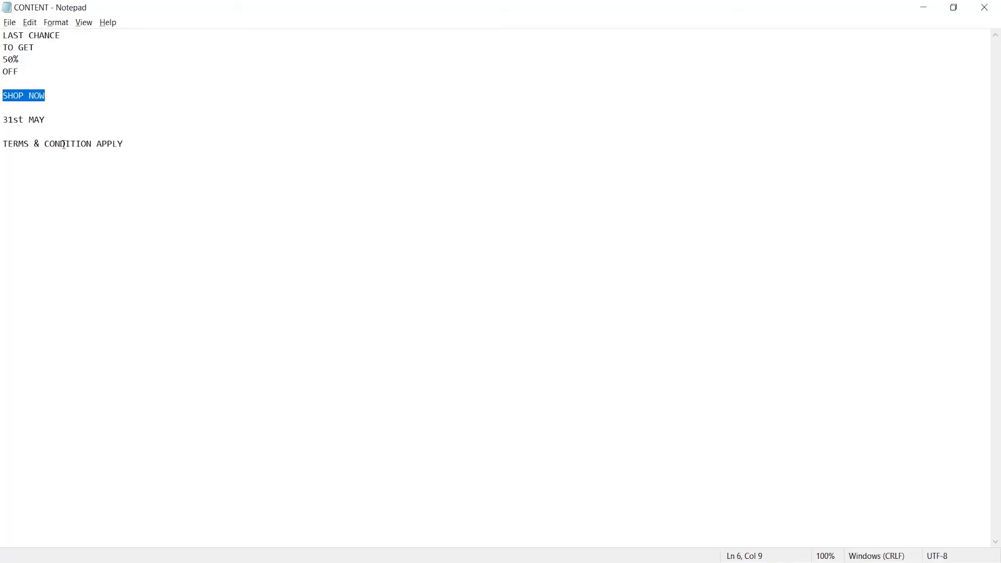
key("alt+Tab")
key("t")
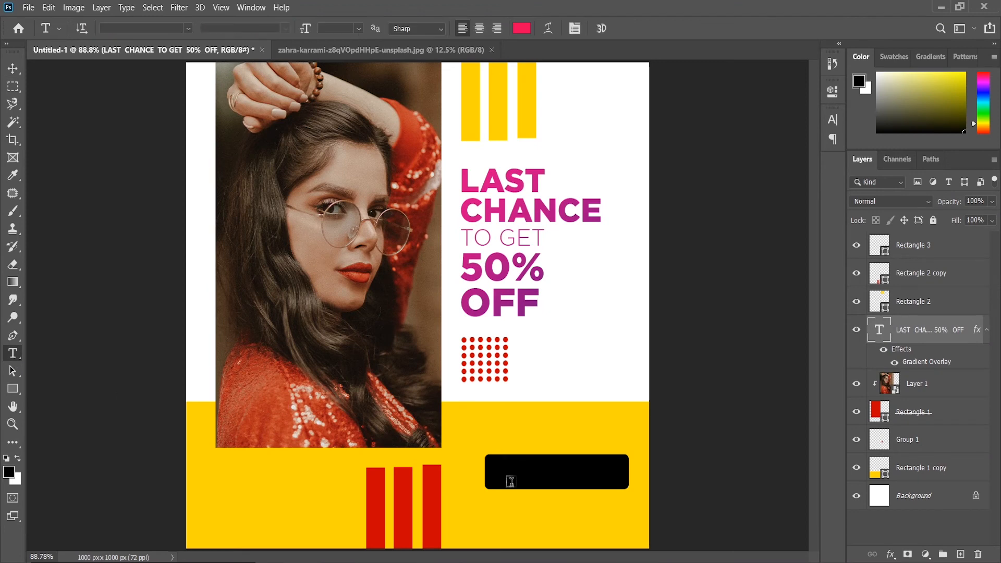
left_click(495, 432)
Step: Set the "SHOP NOW" text to 35 pt in Gotham Black Regular and commit it
key("ctrl+a")
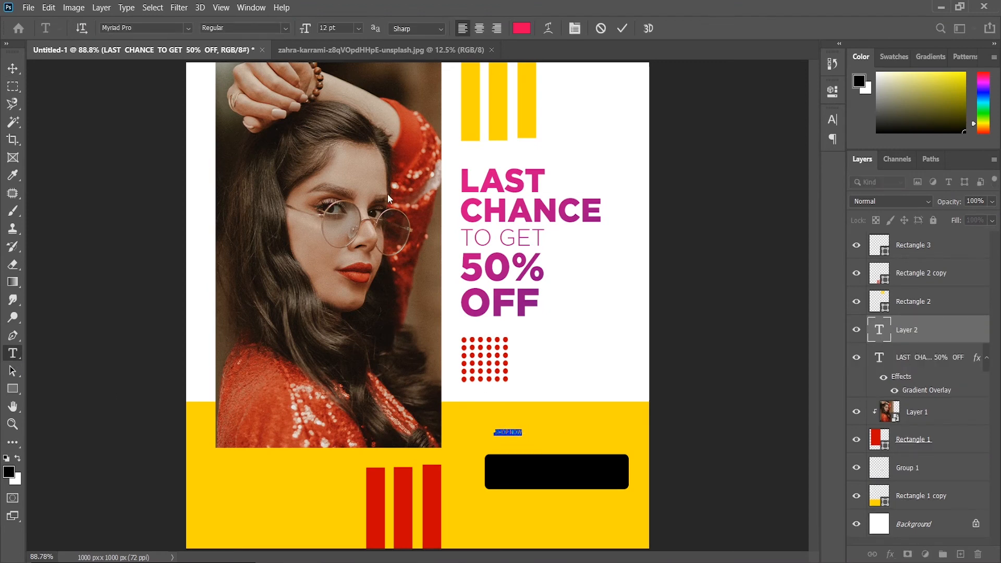
left_click_drag(305, 30, 327, 33)
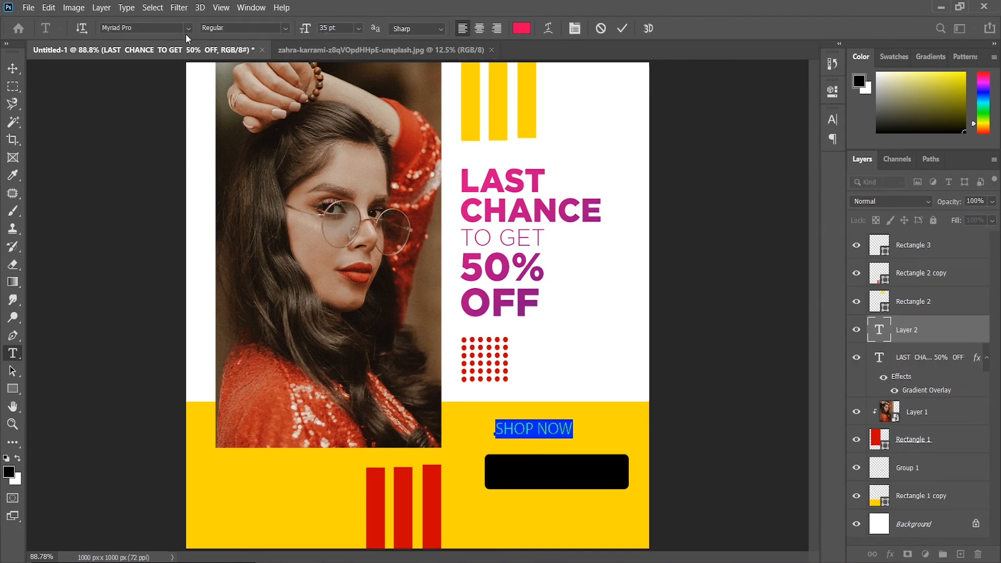
left_click(188, 28)
scroll(172, 209, "up", 10)
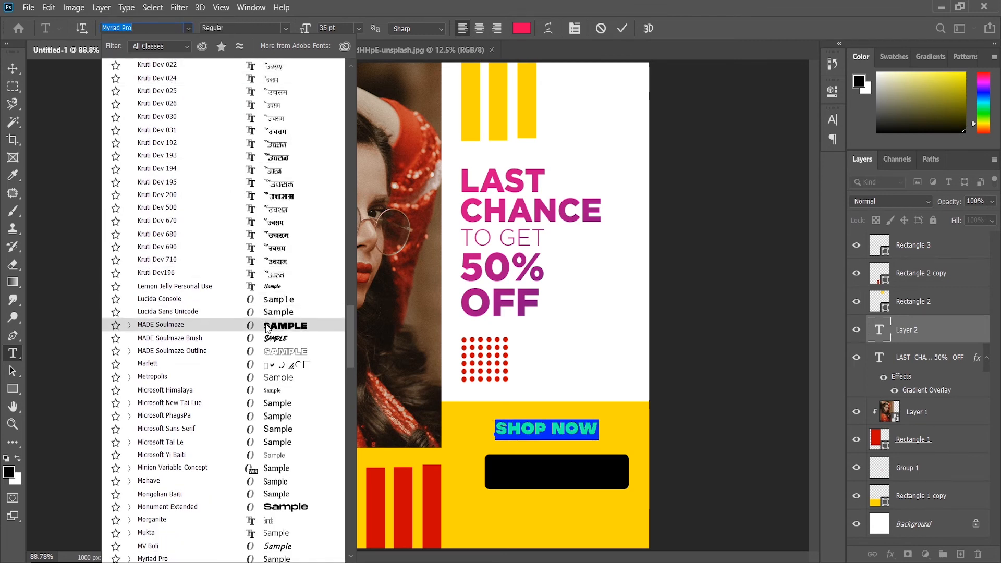
scroll(267, 327, "up", 2)
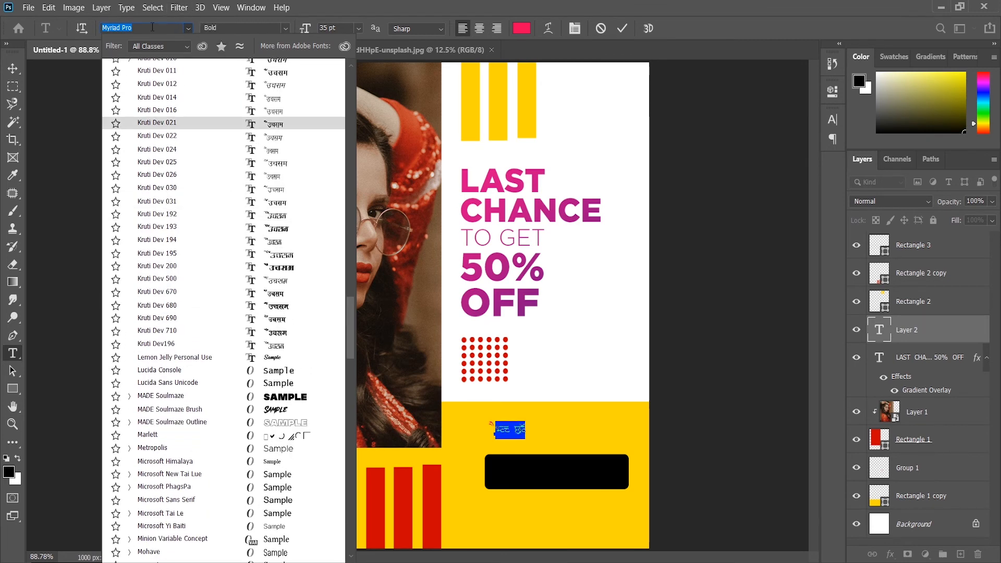
type("gotham")
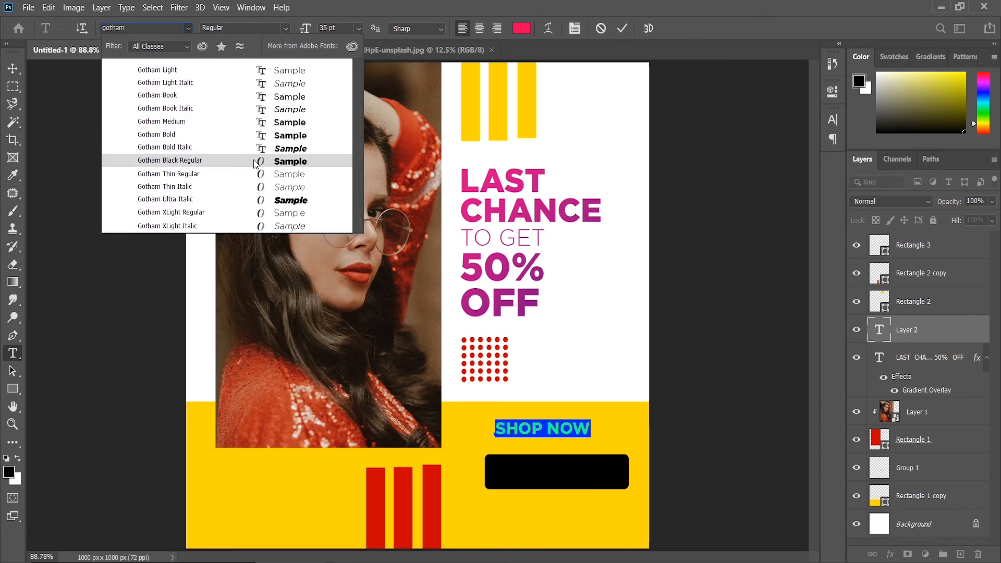
left_click(170, 160)
left_click(12, 68)
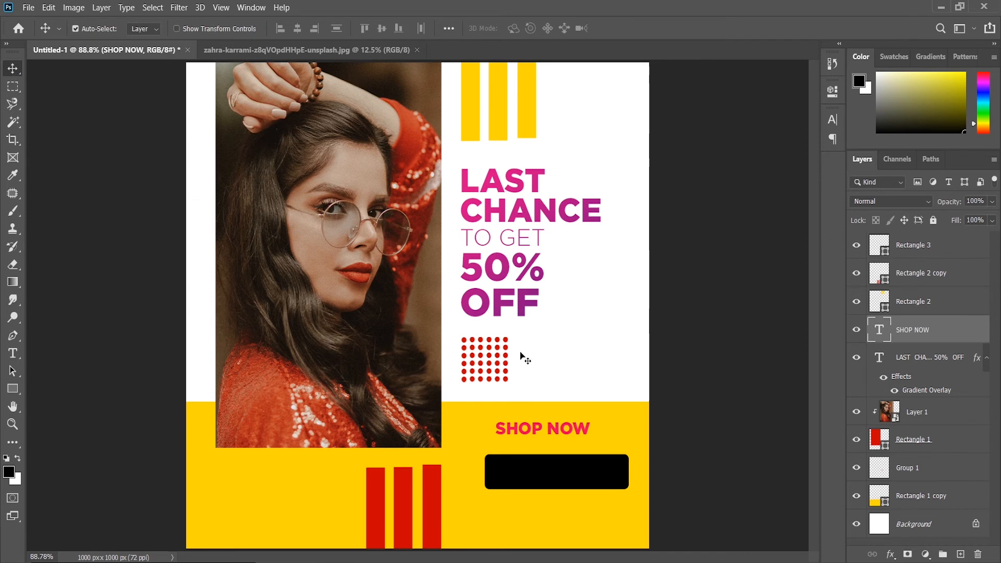
Step: Move the "SHOP NOW" text onto the black button and bring its layer to the top of the stack
left_click_drag(510, 427, 518, 469)
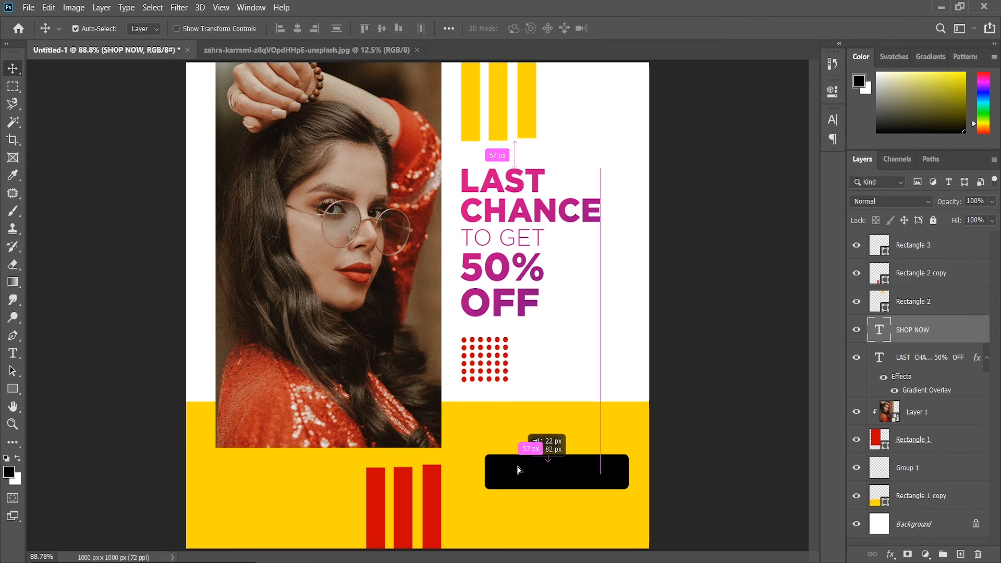
key("ctrl+]")
key("ctrl+]")
key("ctrl+]")
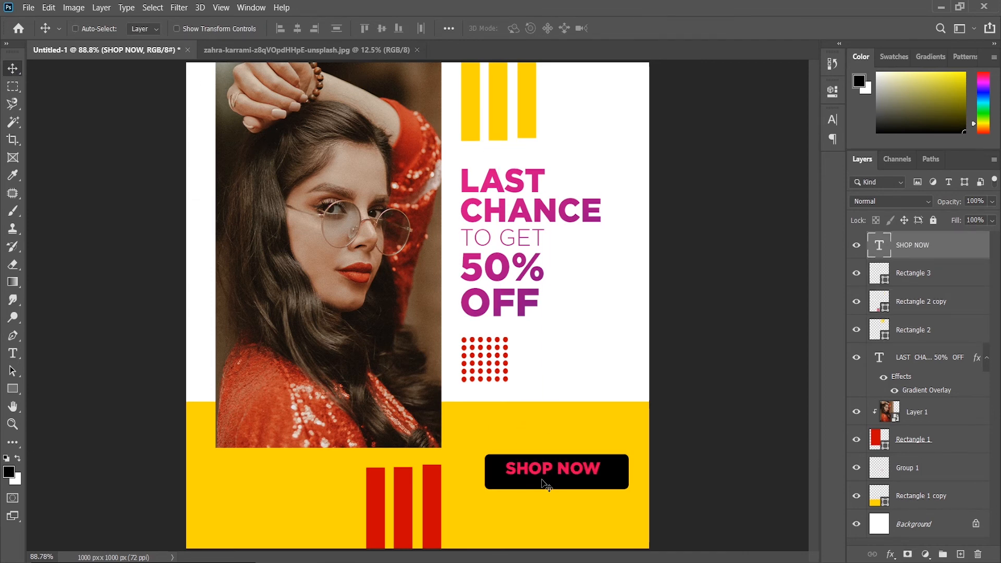
Step: Scale the "SHOP NOW" text up to about 46 pt so it fills the width of the black button
left_click(528, 471)
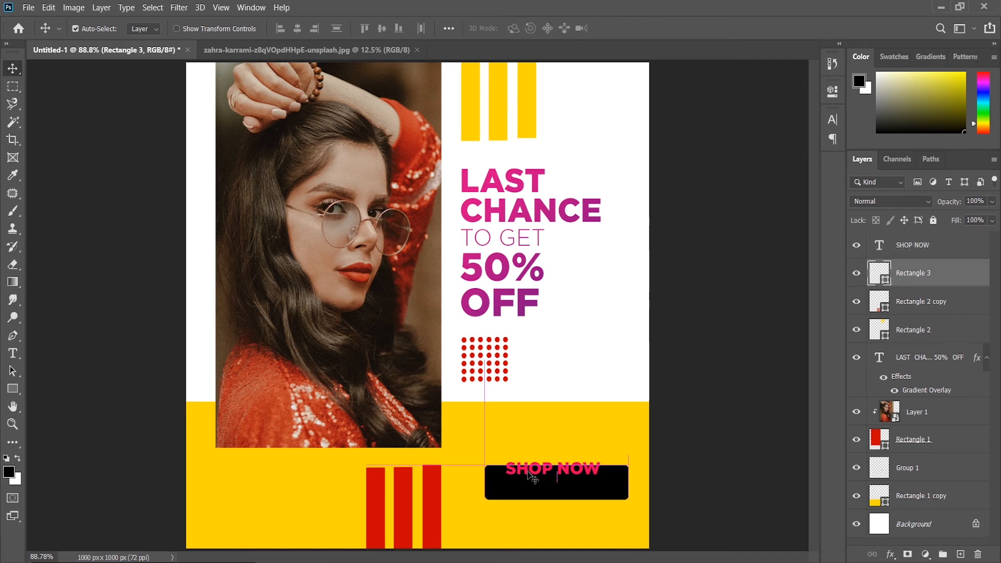
left_click(527, 471)
key("ctrl+t")
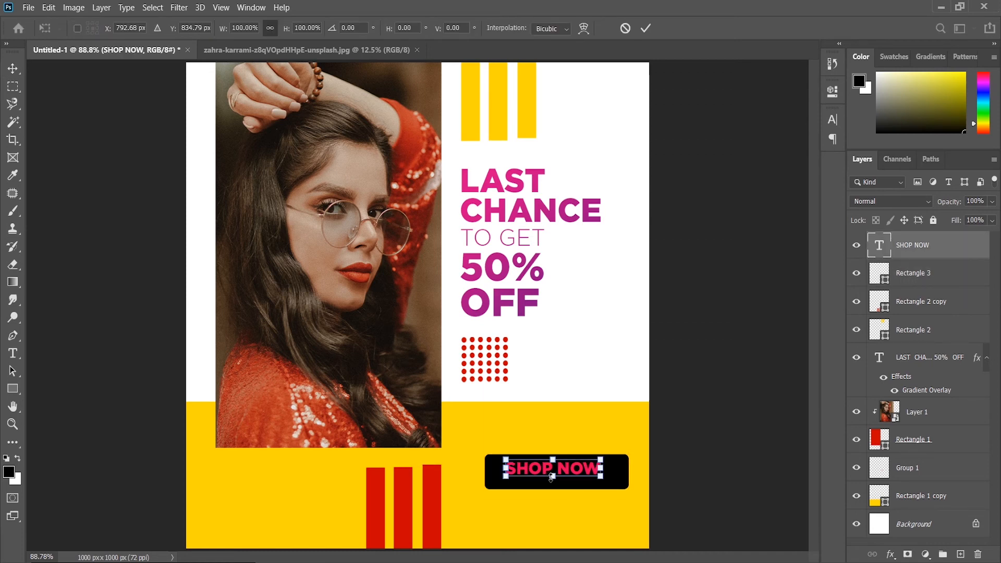
left_click_drag(552, 478, 555, 484)
key("Return")
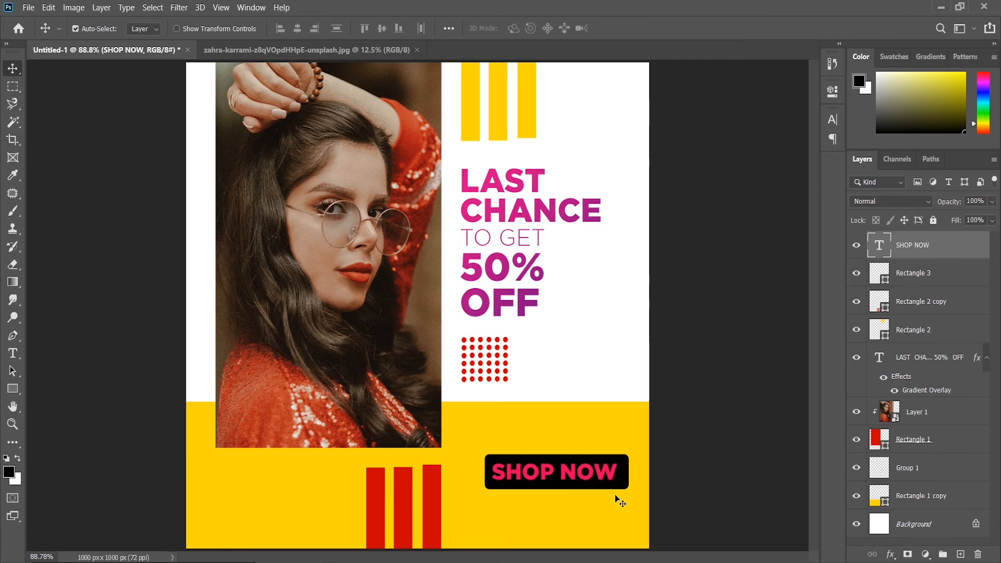
Step: Change the colour of the "SHOP NOW" text to white (ffffff) and commit the text
double_click(575, 471)
left_click(522, 32)
left_click(623, 184)
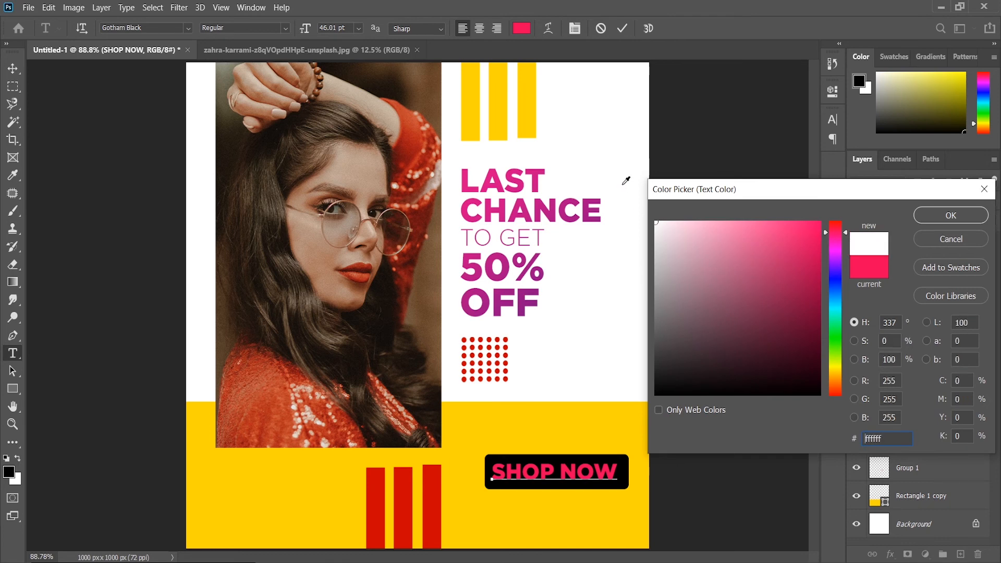
left_click(925, 233)
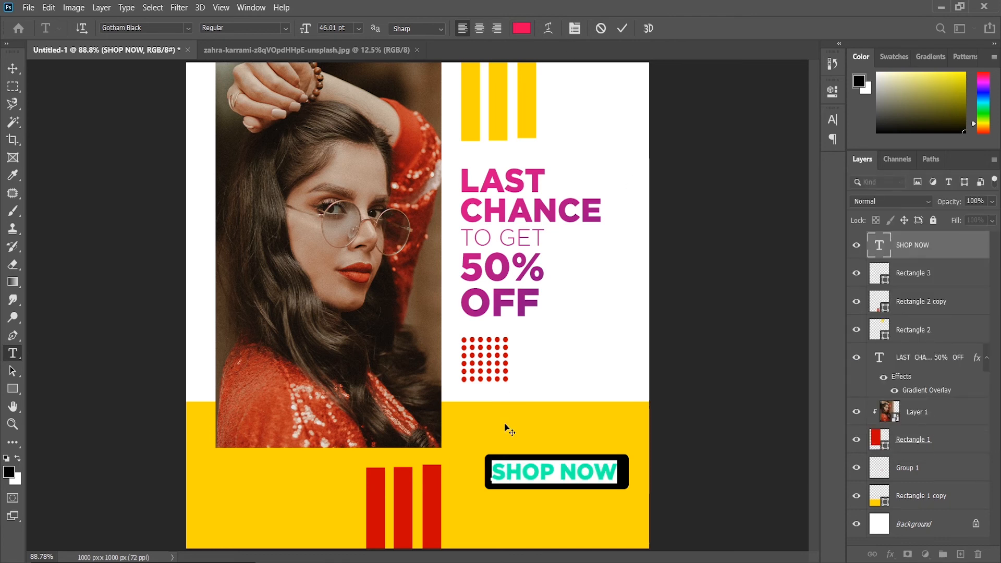
left_click(523, 33)
left_click_drag(661, 236, 654, 221)
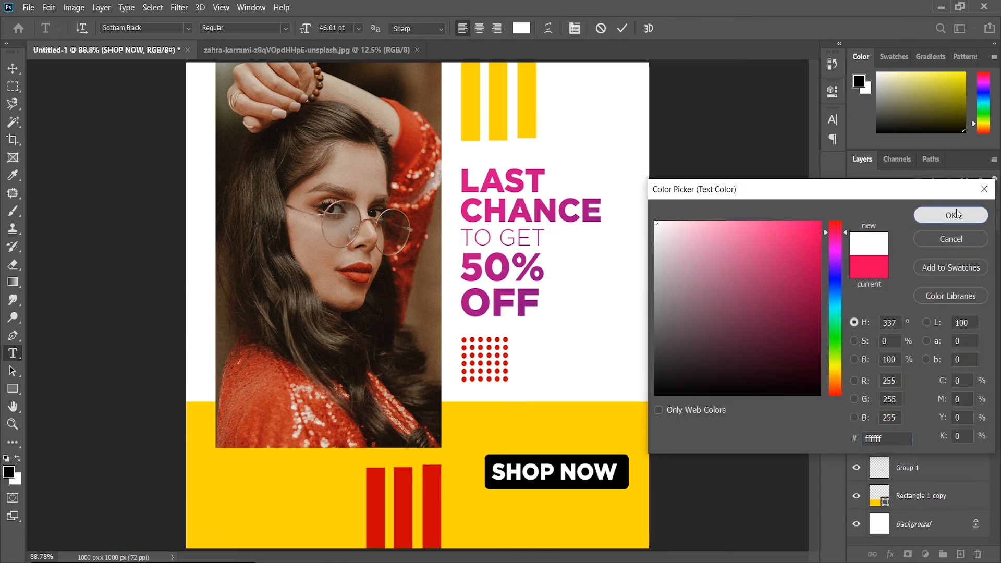
left_click(956, 209)
left_click(13, 68)
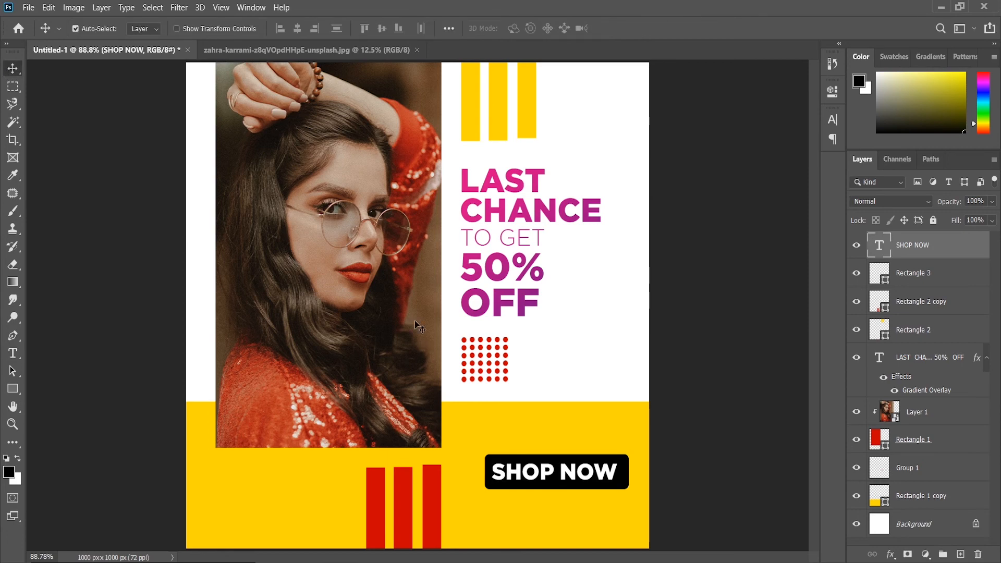
Step: Copy "31st MAY" from the CONTENT file in Notepad and paste it into Photoshop as new text on the yellow band below the portrait
key("alt+Tab")
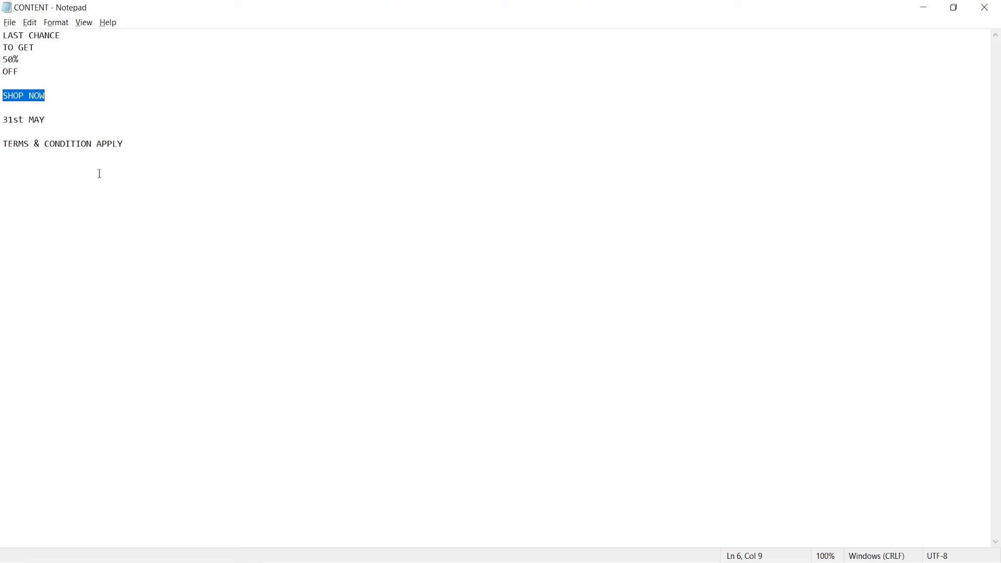
left_click_drag(4, 118, 55, 121)
key("ctrl+c")
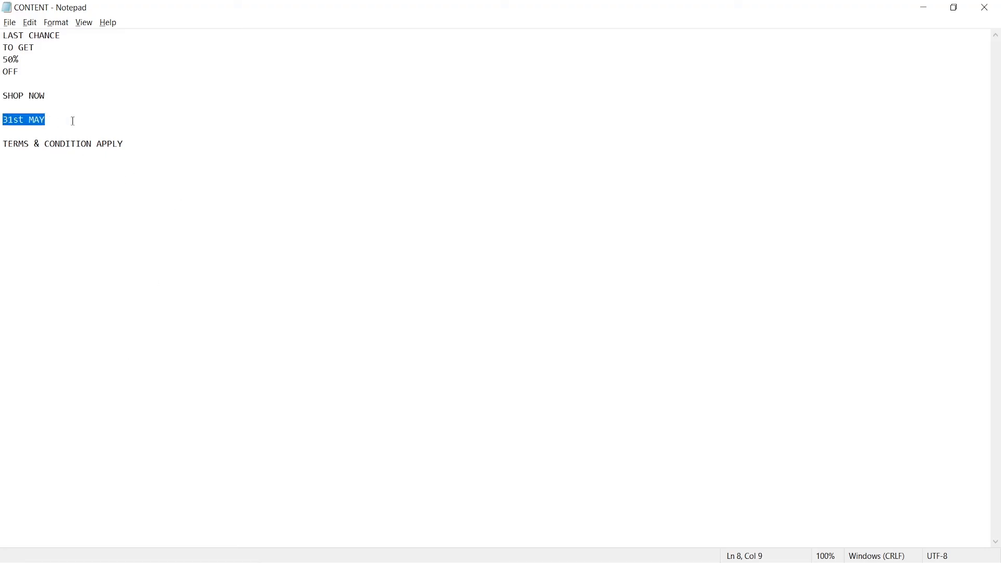
key("alt+Tab")
left_click(11, 354)
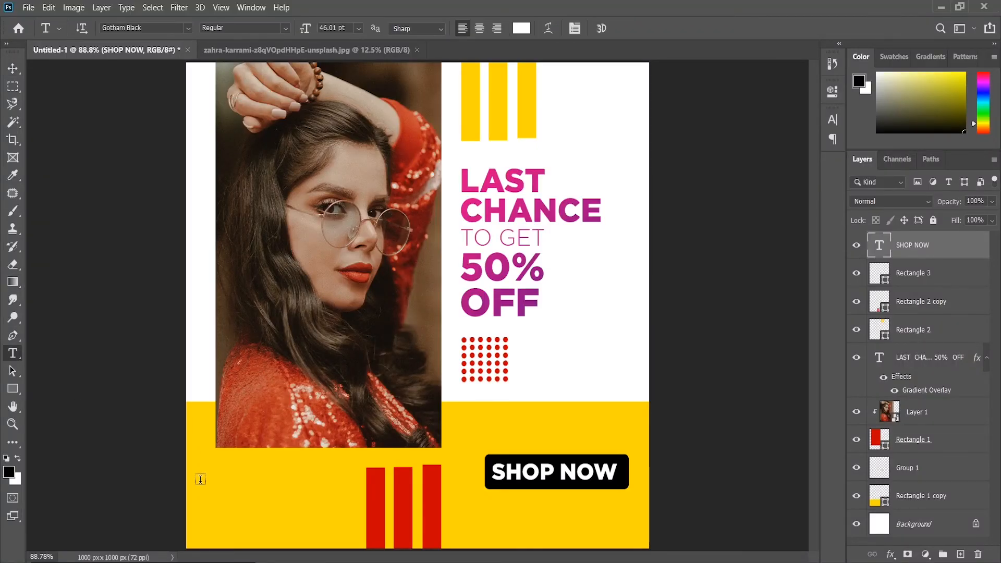
left_click(223, 481)
key("ctrl+v")
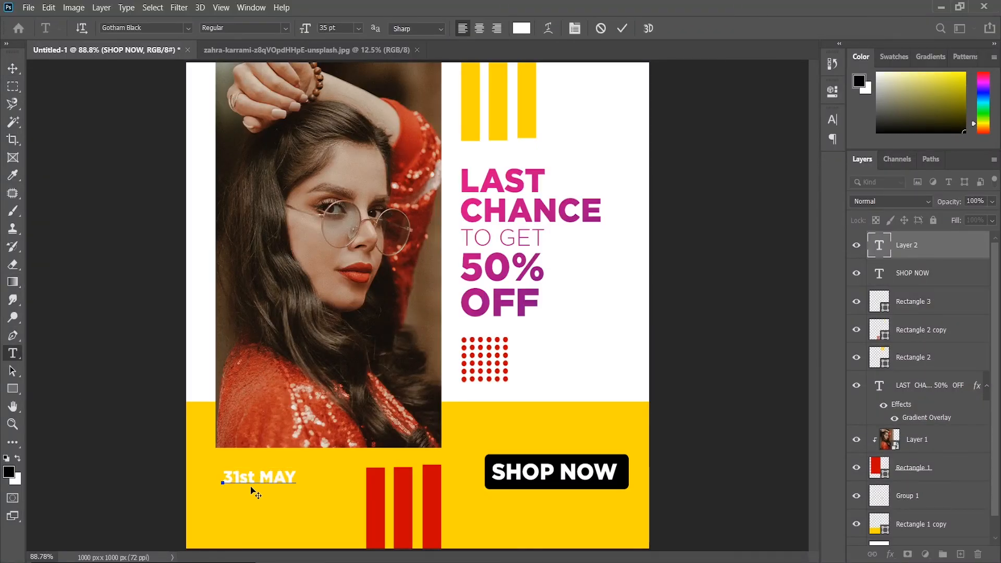
Step: Insert "Last Date" as a separate line above "31st MAY" in the new text
left_click(226, 478)
type("Last date")
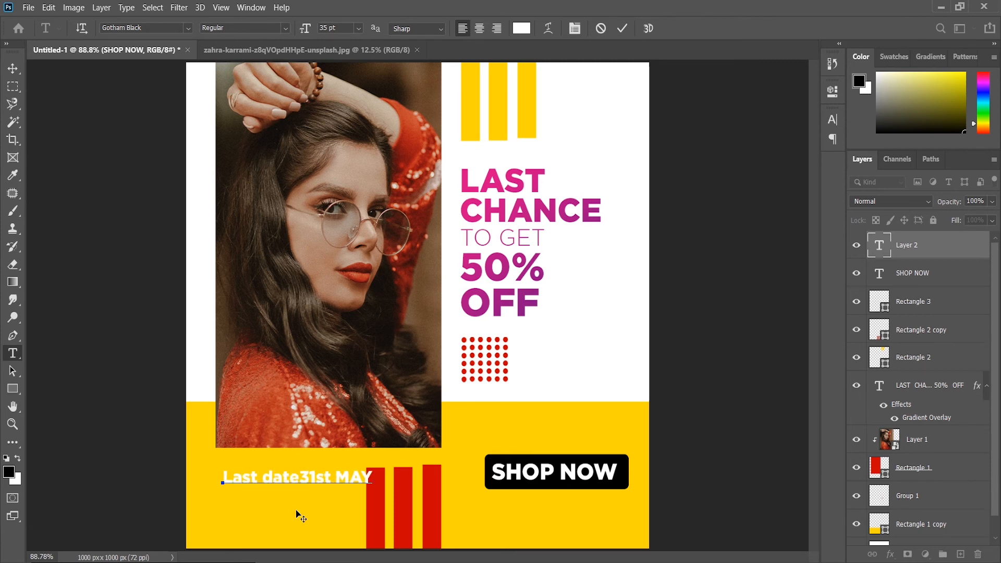
key("BackSpace")
key("BackSpace")
key("BackSpace")
key("BackSpace")
type("Date")
key("Return")
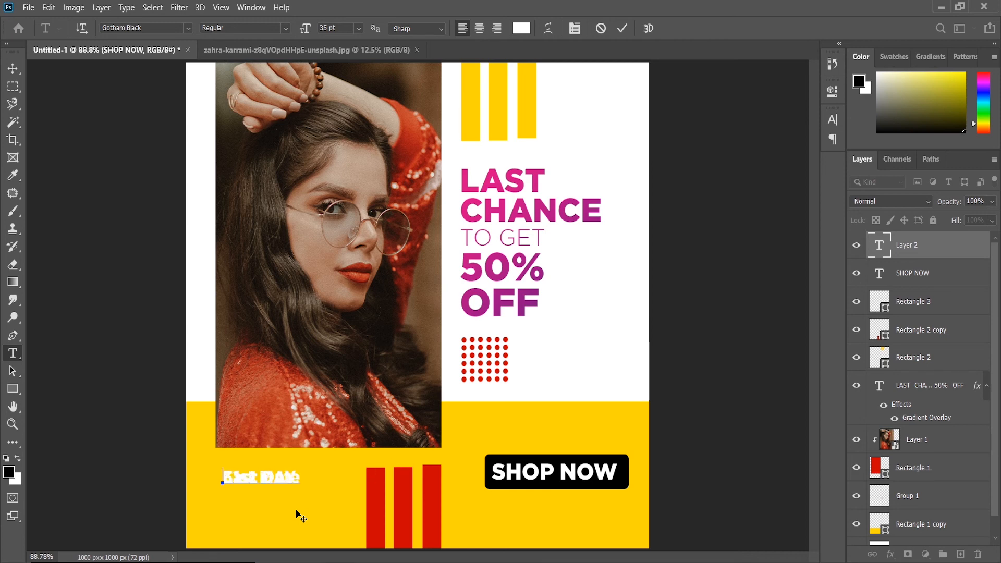
Step: Increase the leading of the whole date text until "Last Date" and "31st MAY" no longer overlap
key("ctrl+a")
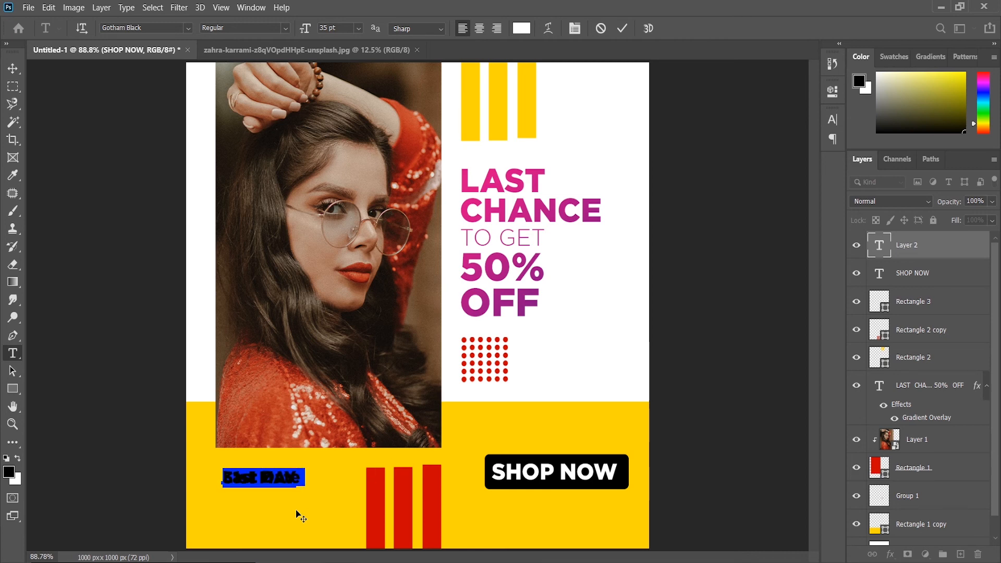
key("alt+Down")
key("alt+Down")
key("alt+Down")
key("alt+Down")
key("alt+Down")
key("alt+Down")
key("alt+Down")
key("alt+Down")
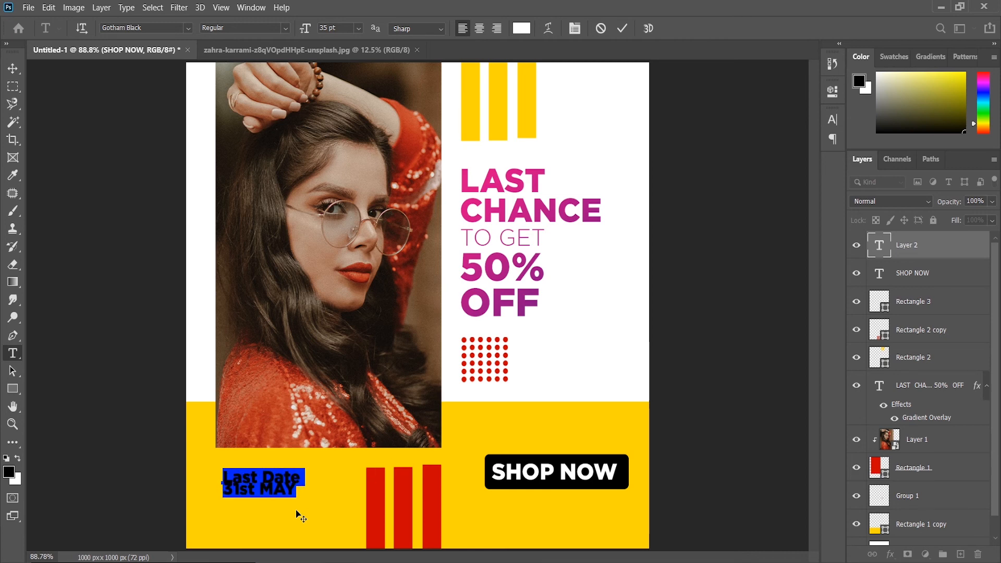
key("alt+Down")
key("alt+Down")
key("alt+Down")
key("alt+Down")
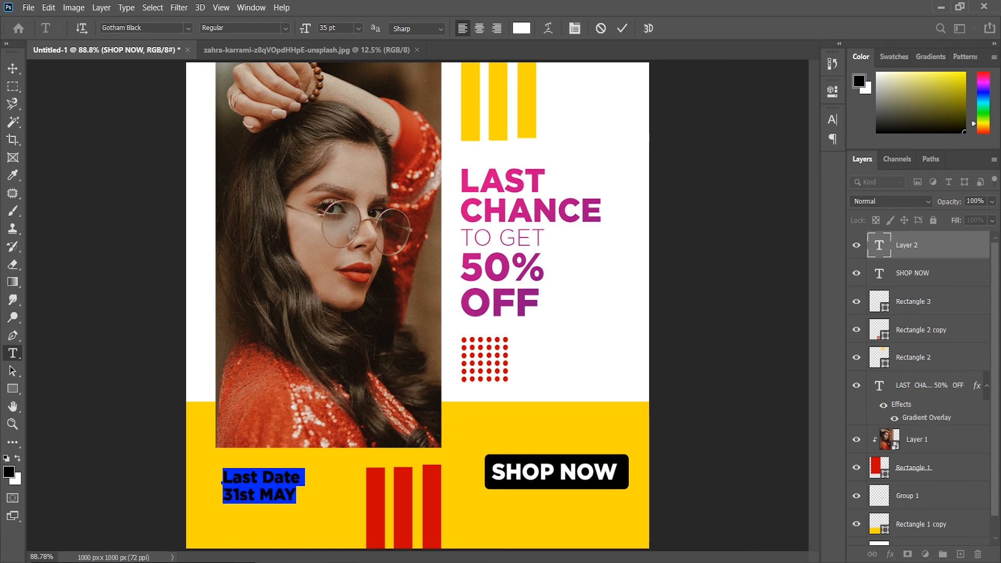
Step: Reduce the "31st MAY" line to 27 pt and tighten the leading between the two date lines slightly
left_click_drag(225, 494, 330, 500)
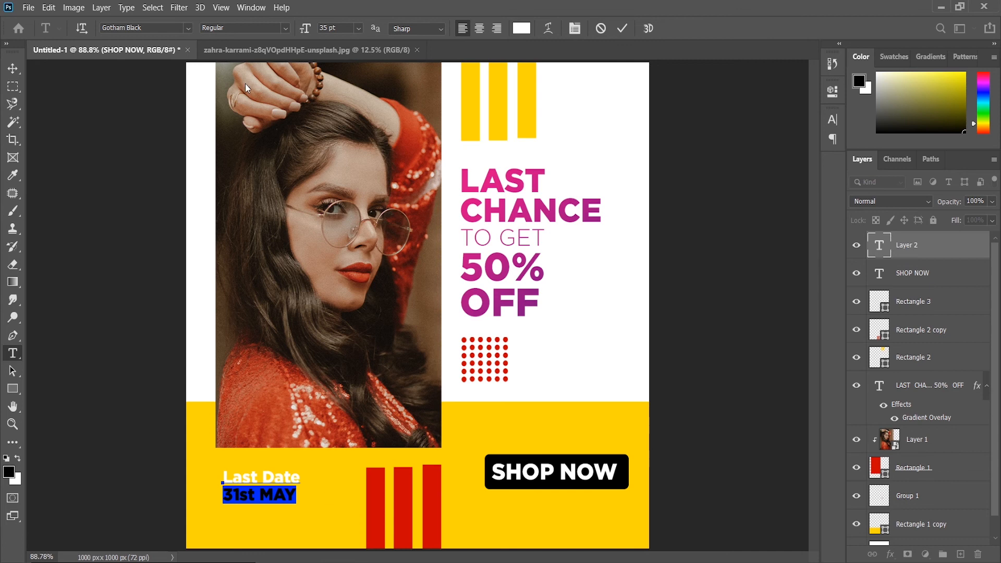
left_click_drag(317, 33, 302, 35)
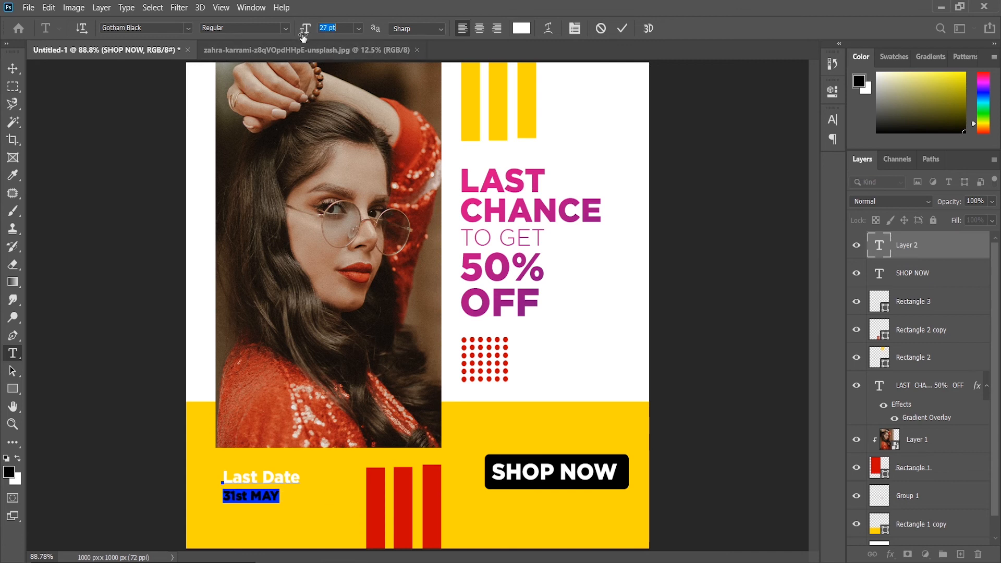
key("ctrl+a")
key("alt+Up")
key("alt+Up")
key("alt+Up")
key("alt+Up")
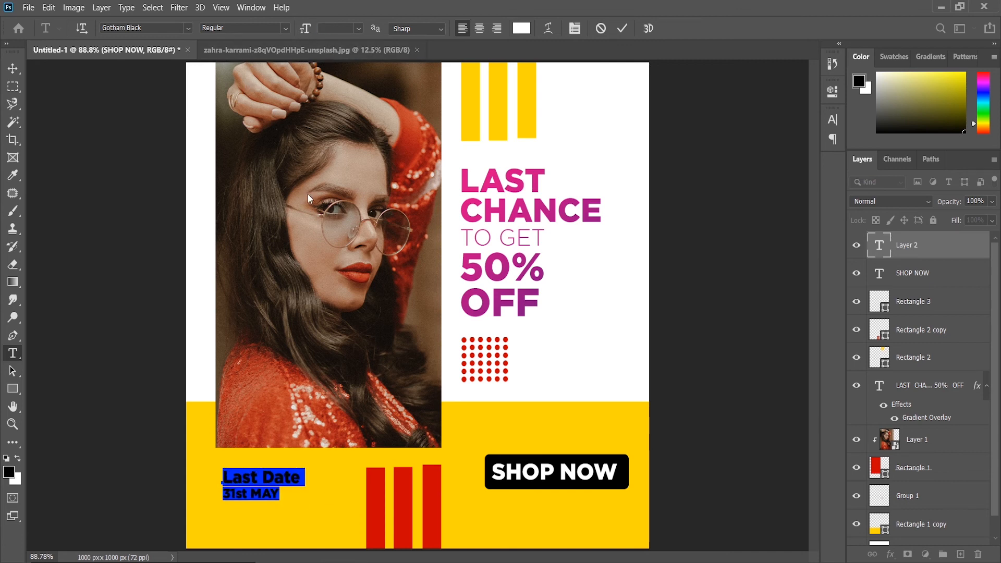
Step: Commit the date text and move it about 16 px left and 7 px up, aligning it with the portrait's left edge
left_click(12, 68)
left_click_drag(249, 482, 241, 476)
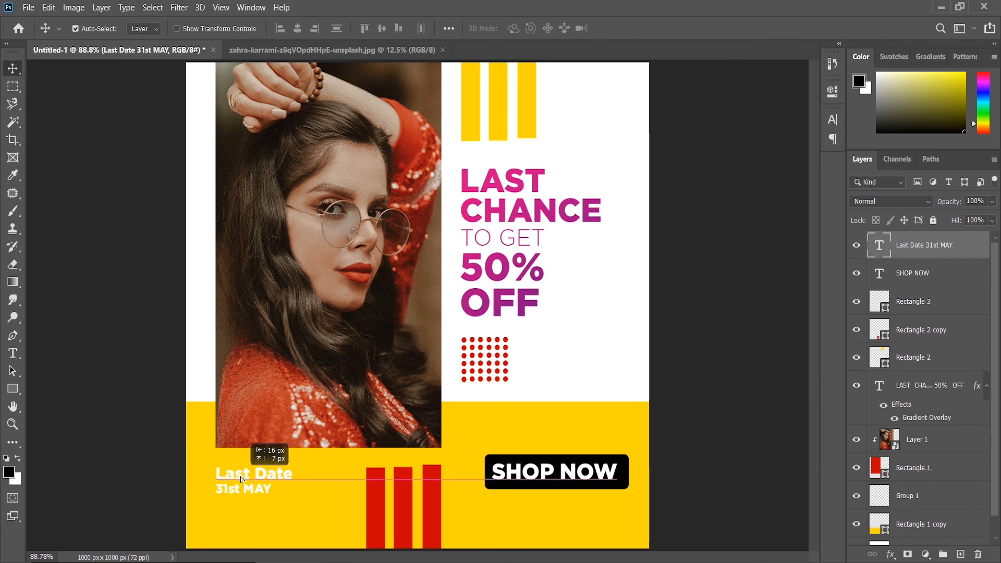
Step: Change the date text's colour to dark grey (272727) and lower its layer opacity to 74%
double_click(240, 476)
left_click(522, 28)
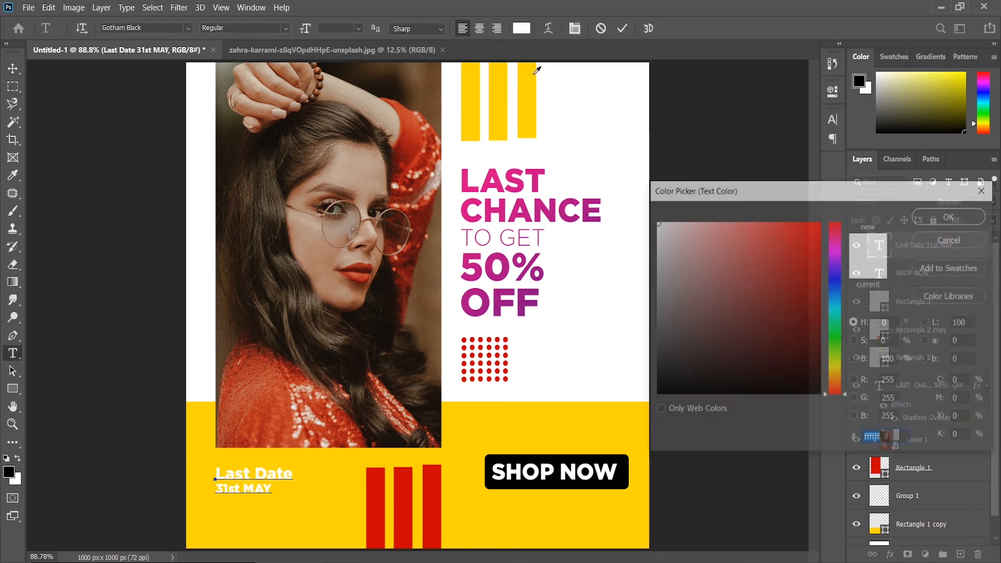
left_click_drag(687, 321, 596, 369)
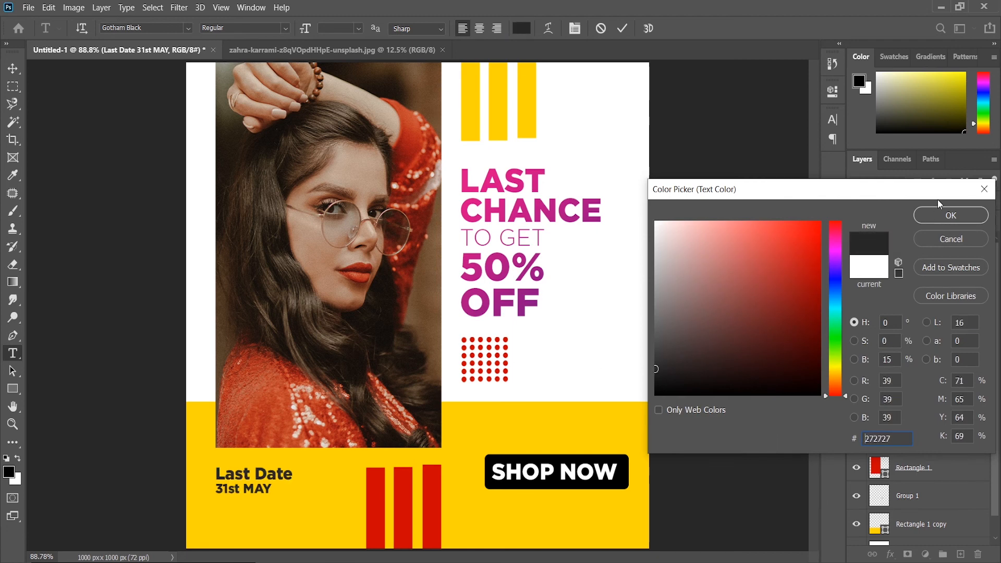
left_click(947, 215)
left_click(13, 68)
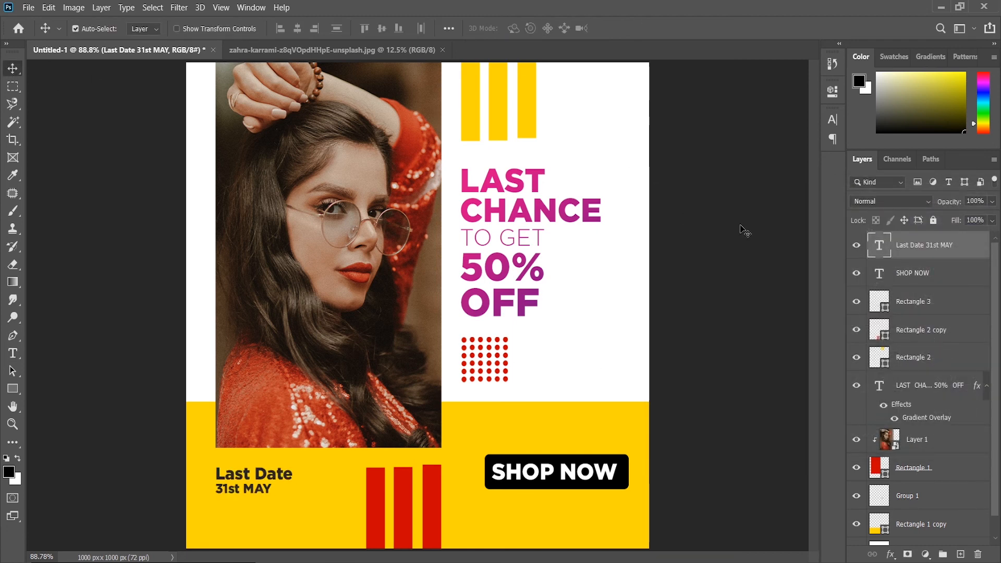
left_click_drag(944, 205, 928, 206)
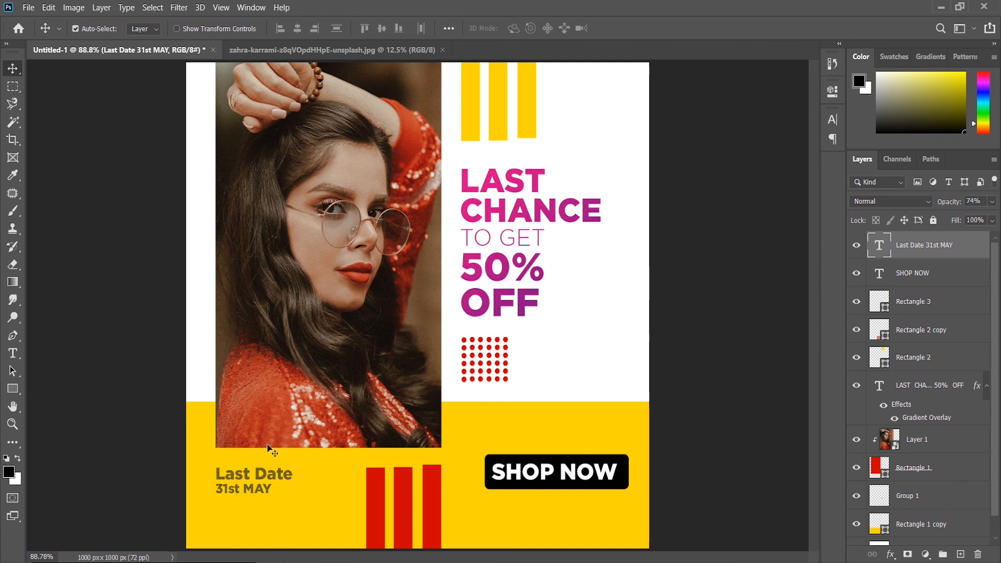
Step: Change the font of the "31st MAY" line to Gotham Light and commit the text
double_click(221, 487)
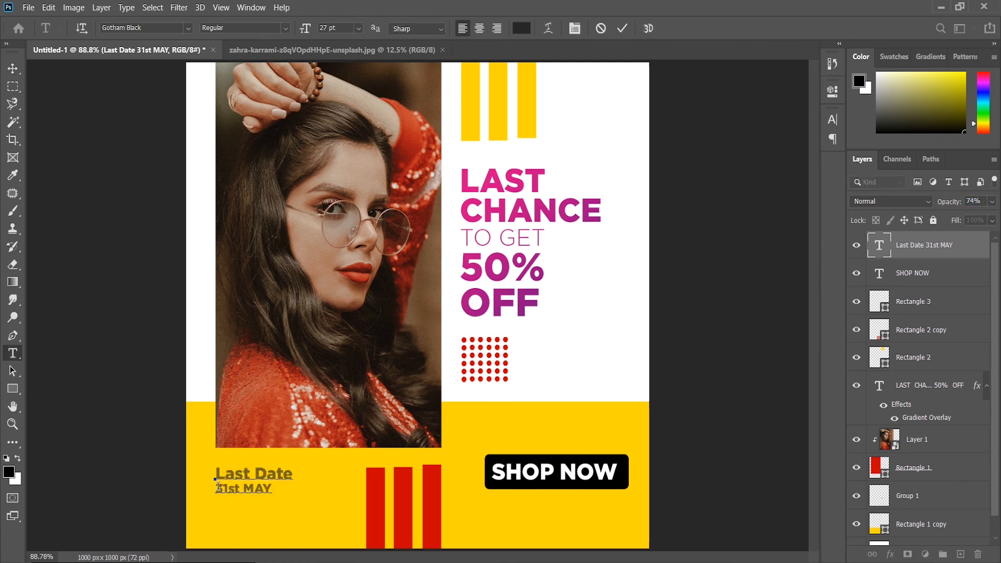
left_click_drag(216, 487, 272, 490)
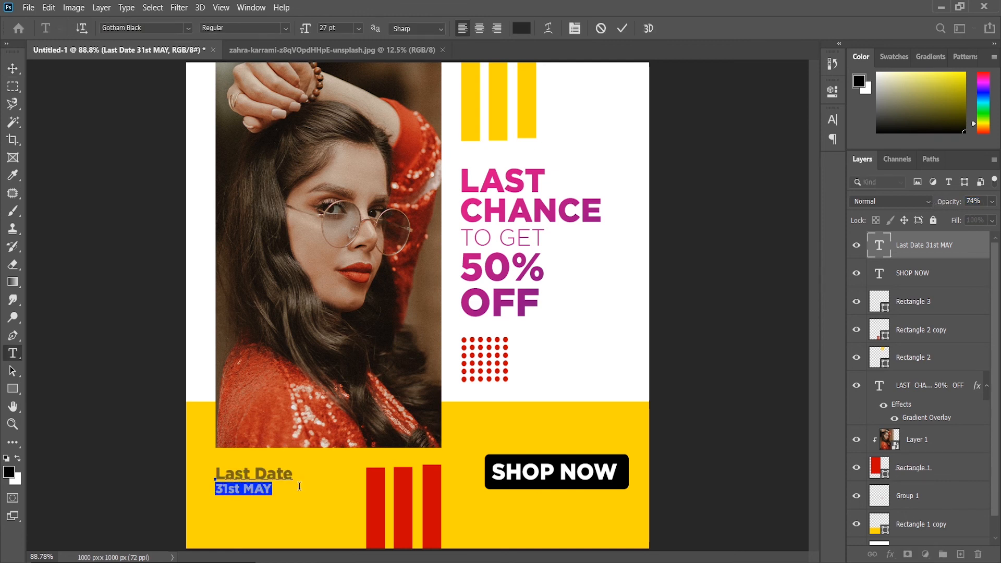
left_click(286, 28)
left_click(131, 28)
left_click(164, 28)
type("Gotham")
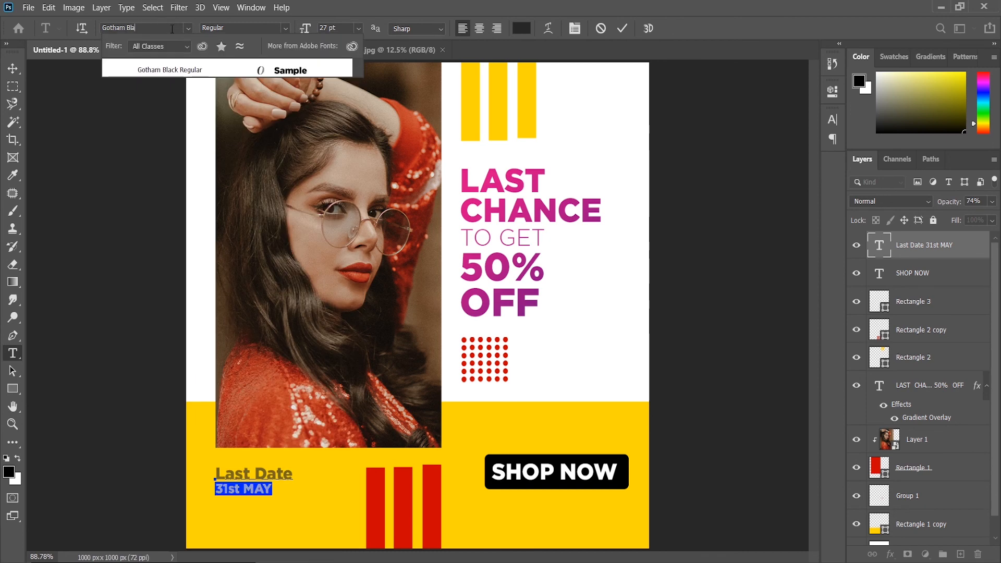
left_click(275, 71)
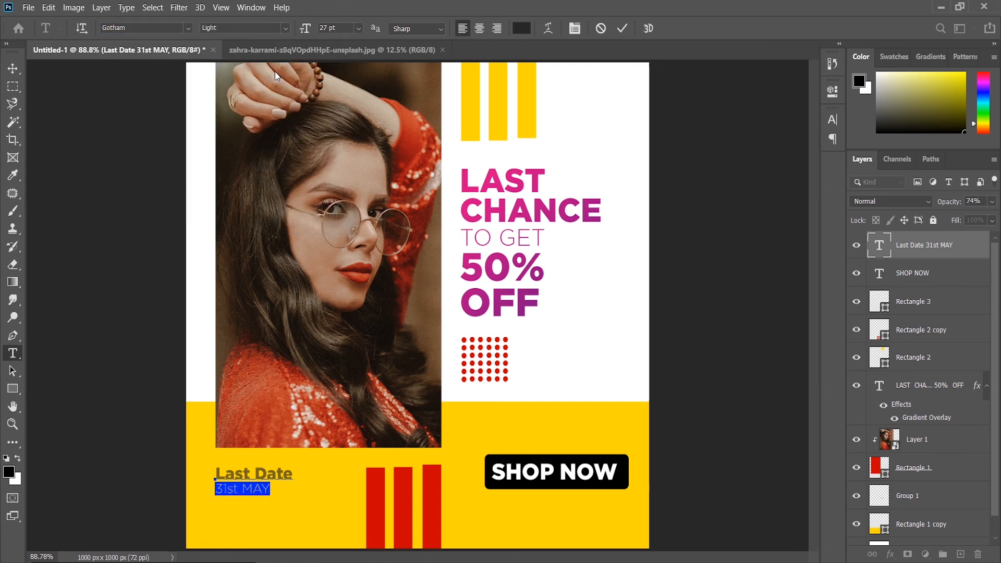
left_click(12, 69)
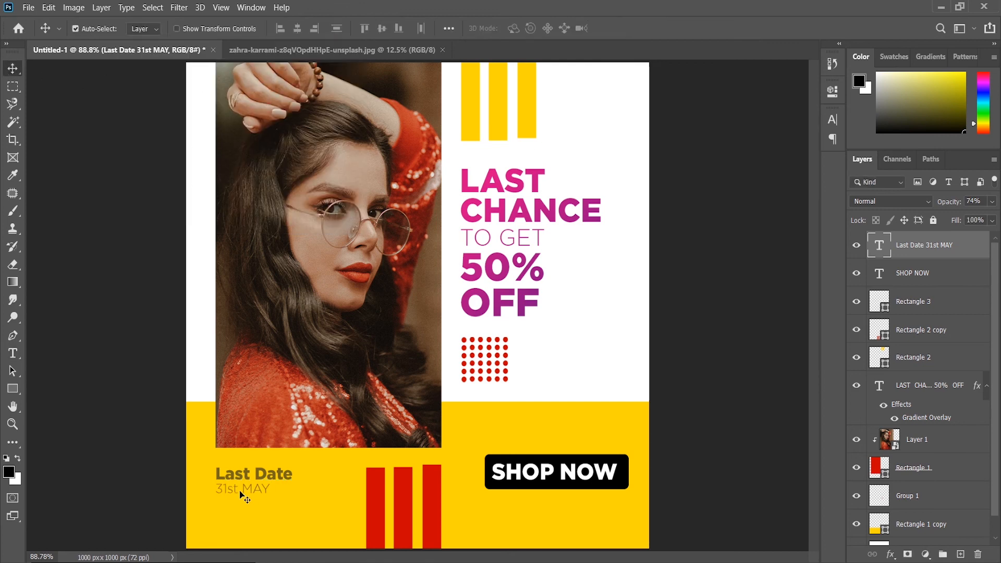
Step: Start a 22 pt text below the "SHOP NOW" button and fill it with "TERMS & CONDITION APPLY" copied from the CONTENT file in Notepad
left_click(13, 353)
left_click(473, 519)
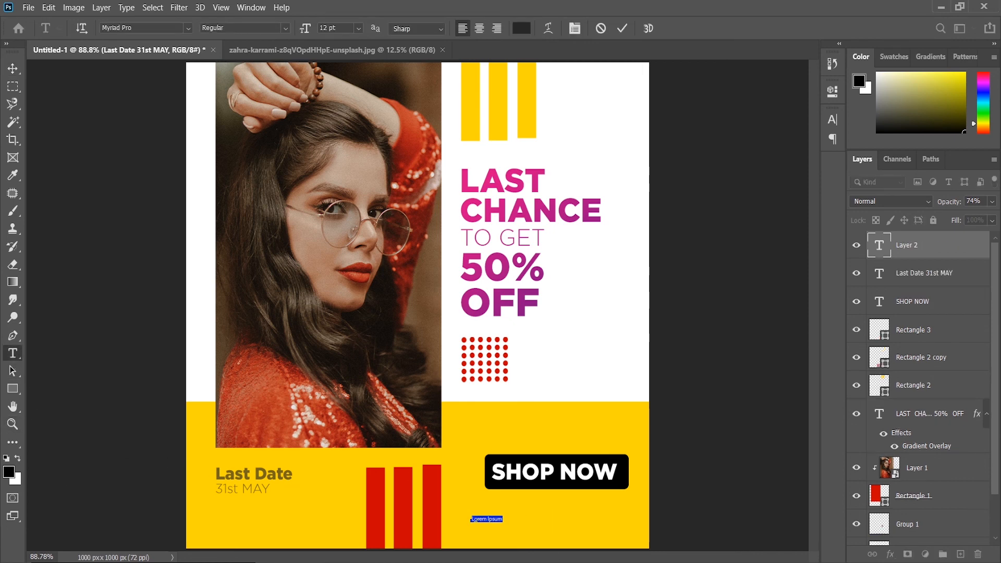
left_click_drag(304, 29, 317, 29)
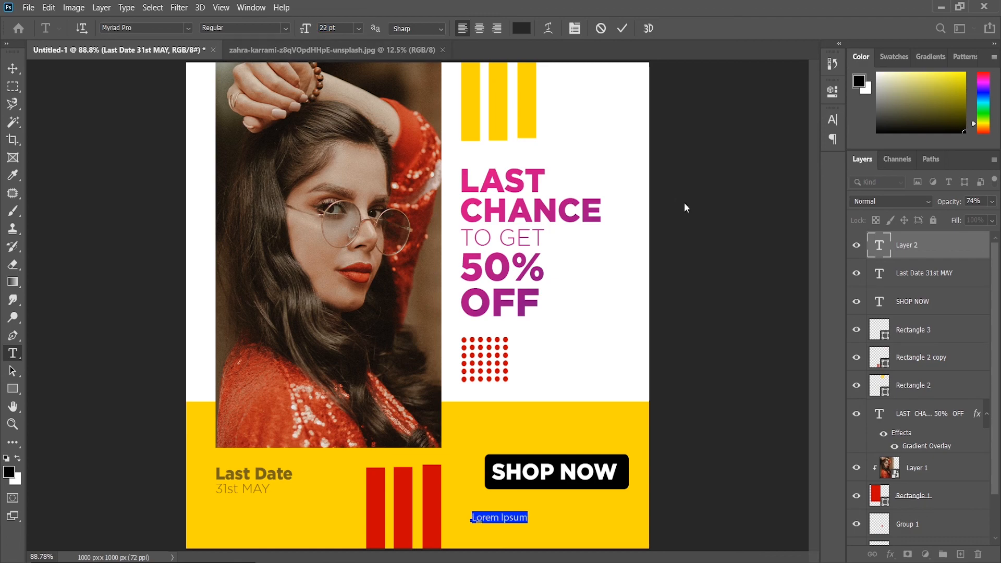
key("alt+Tab")
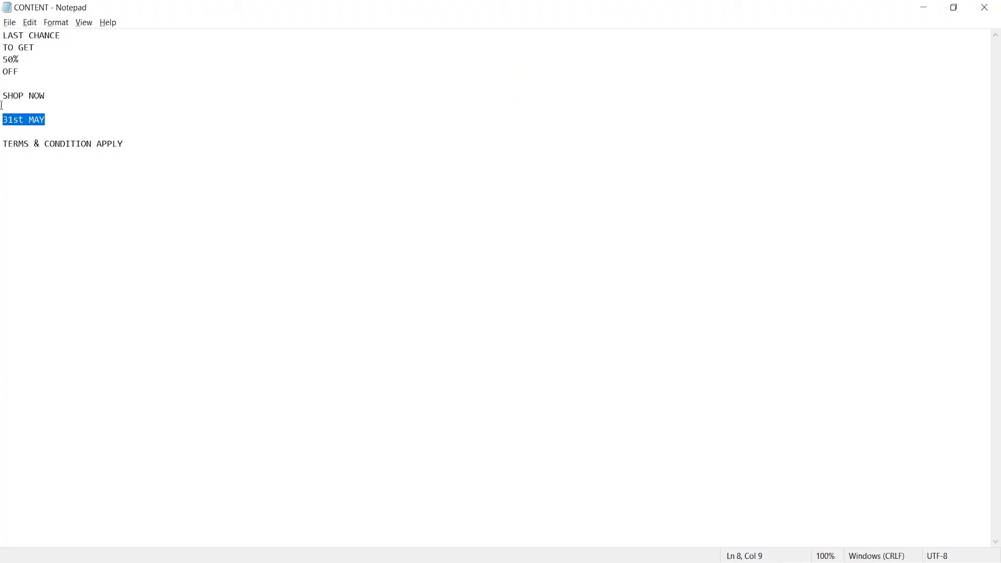
left_click_drag(10, 148, 190, 162)
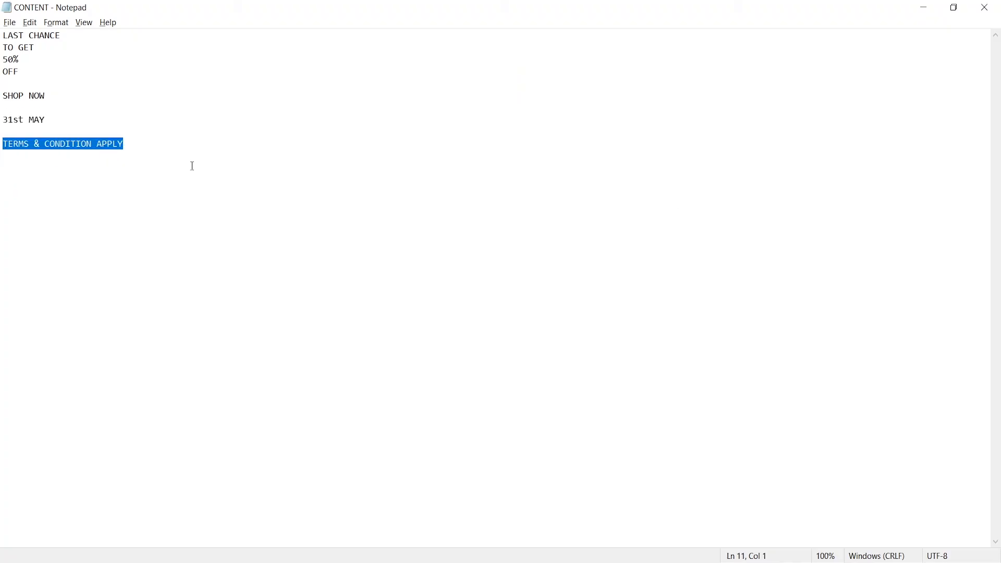
key("ctrl+c")
key("alt+Tab")
key("ctrl+v")
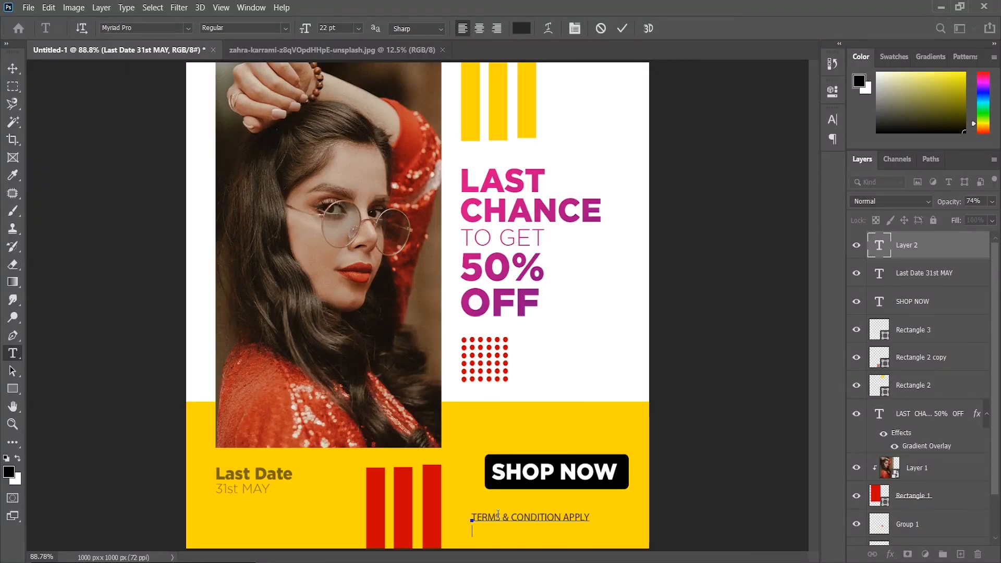
Step: Set the "TERMS & CONDITION APPLY" text to 12 pt and commit it
key("ctrl+a")
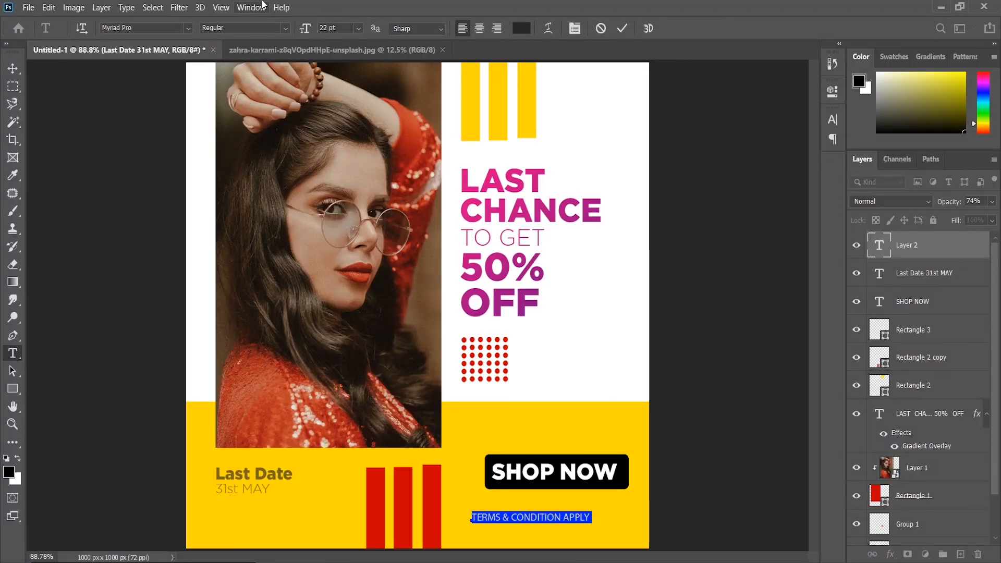
left_click_drag(308, 29, 301, 30)
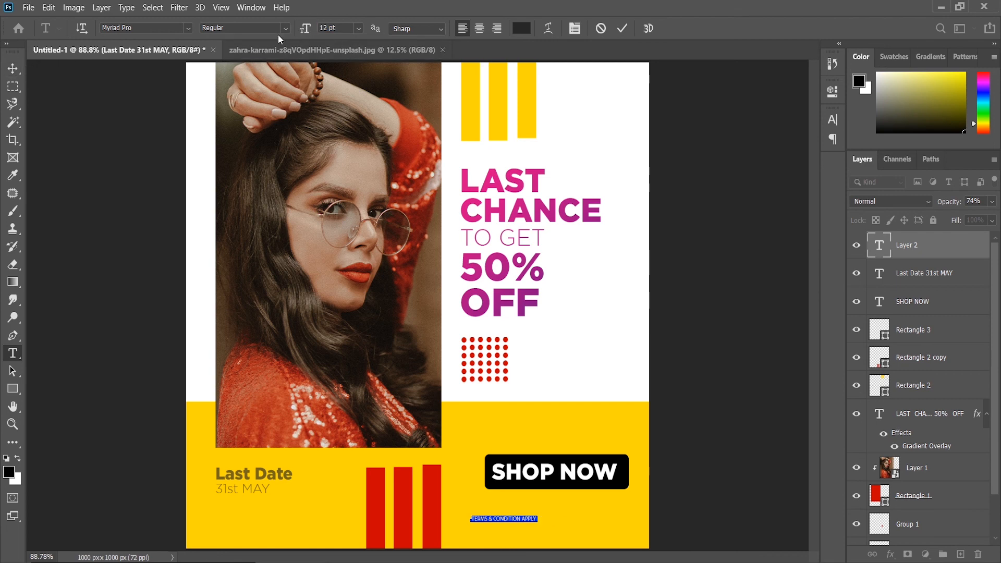
left_click(19, 69)
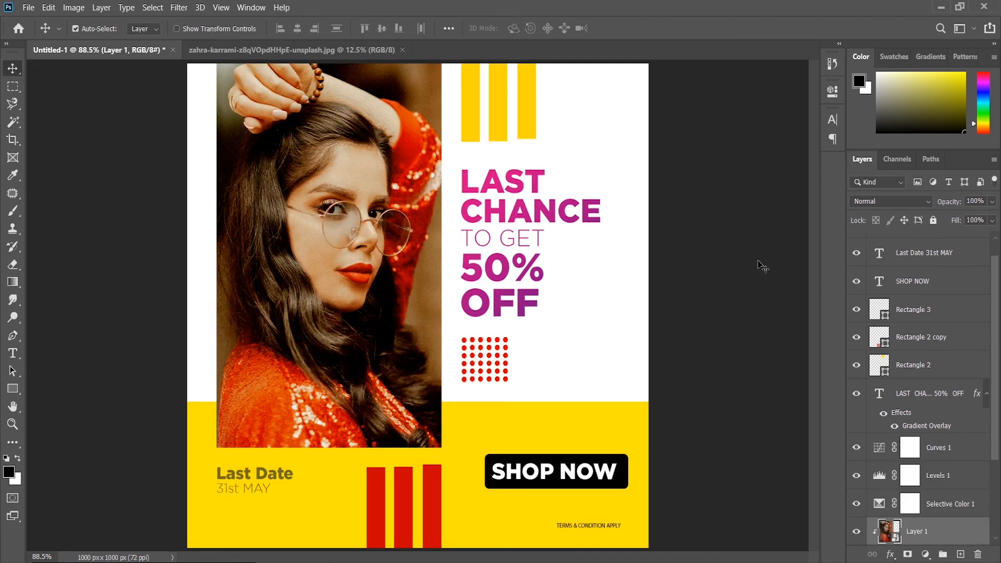